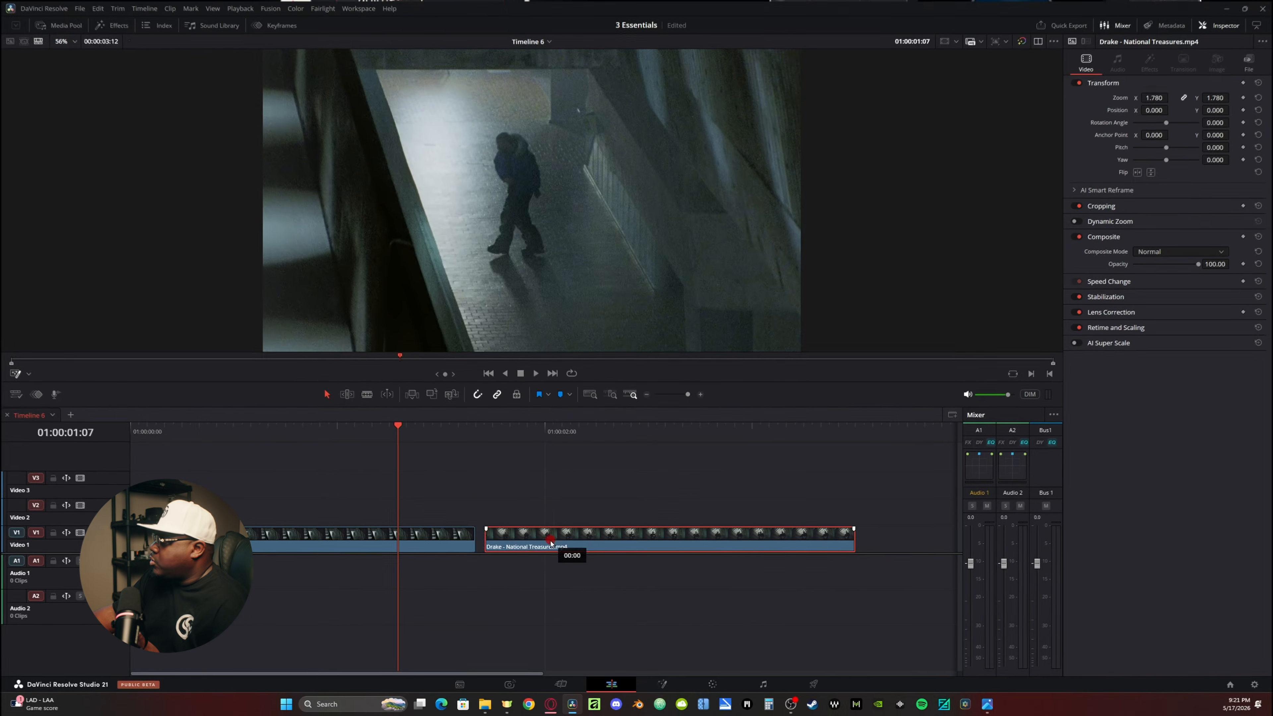
Move the second Drake clip up to Video 2 and shift it 12 frames earlier to overlap the end of the Video 1 clip.
{"action": "left_click_drag", "start_coordinate": [551, 544], "coordinate": [553, 523]}
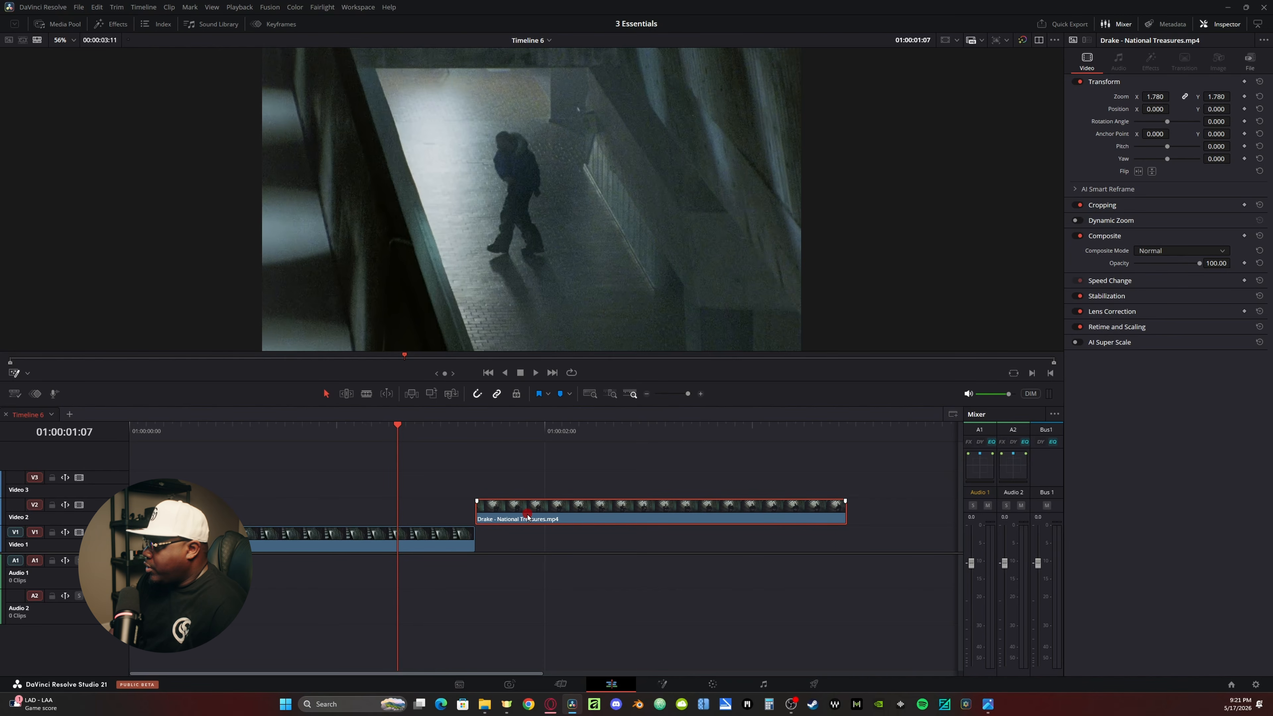
{"action": "key", "text": "comma"}
{"action": "key", "text": "comma"}
{"action": "key", "text": "comma"}
{"action": "key", "text": "comma"}
{"action": "key", "text": "comma"}
{"action": "key", "text": "comma"}
{"action": "key", "text": "comma"}
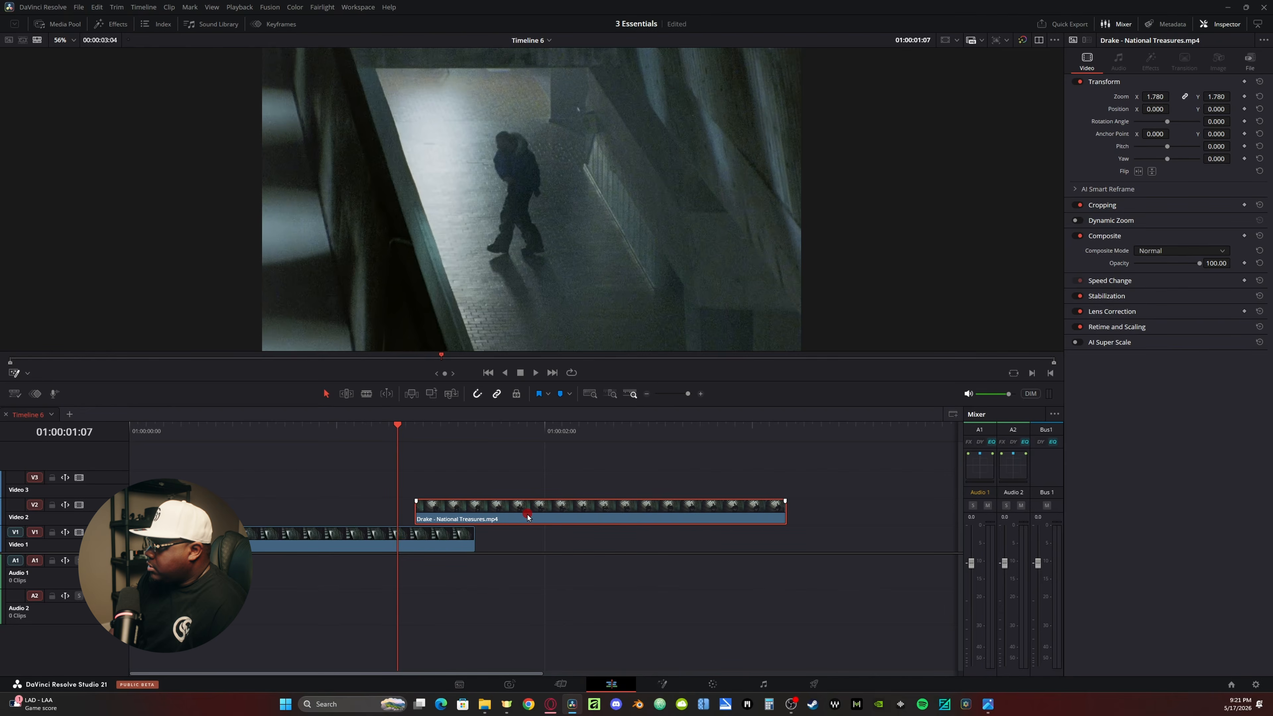
{"action": "key", "text": "comma"}
{"action": "key", "text": "comma"}
{"action": "key", "text": "comma"}
{"action": "key", "text": "comma"}
{"action": "key", "text": "comma"}
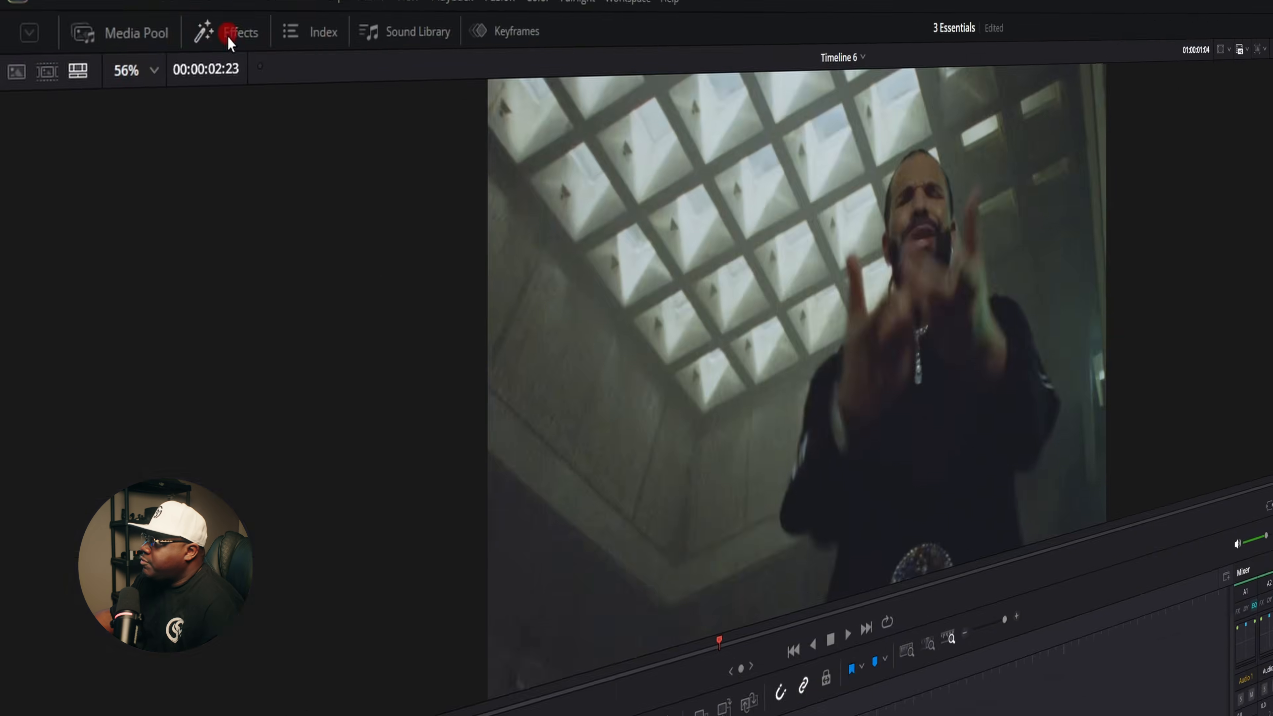
Search the effects library for "key" and apply Keyflo Left Side to the first clip on Video 1.
{"action": "left_click", "coordinate": [112, 24]}
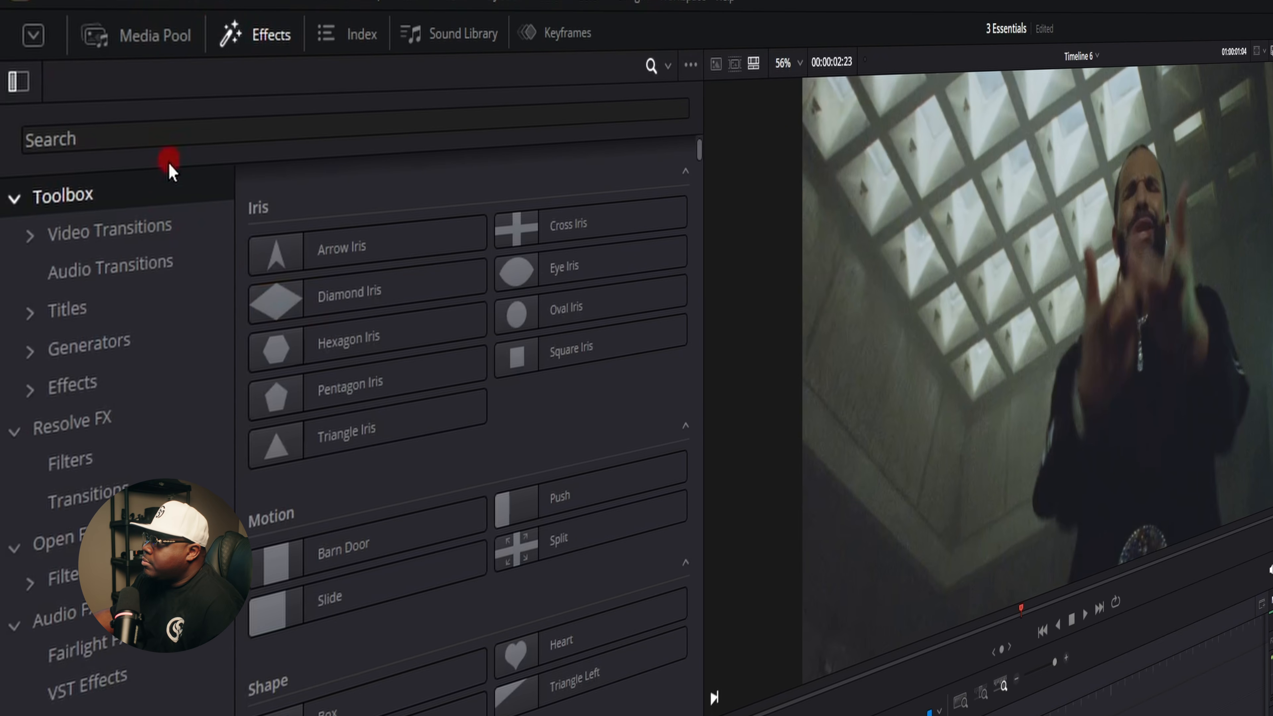
{"action": "left_click", "coordinate": [176, 133]}
{"action": "type", "text": "key"}
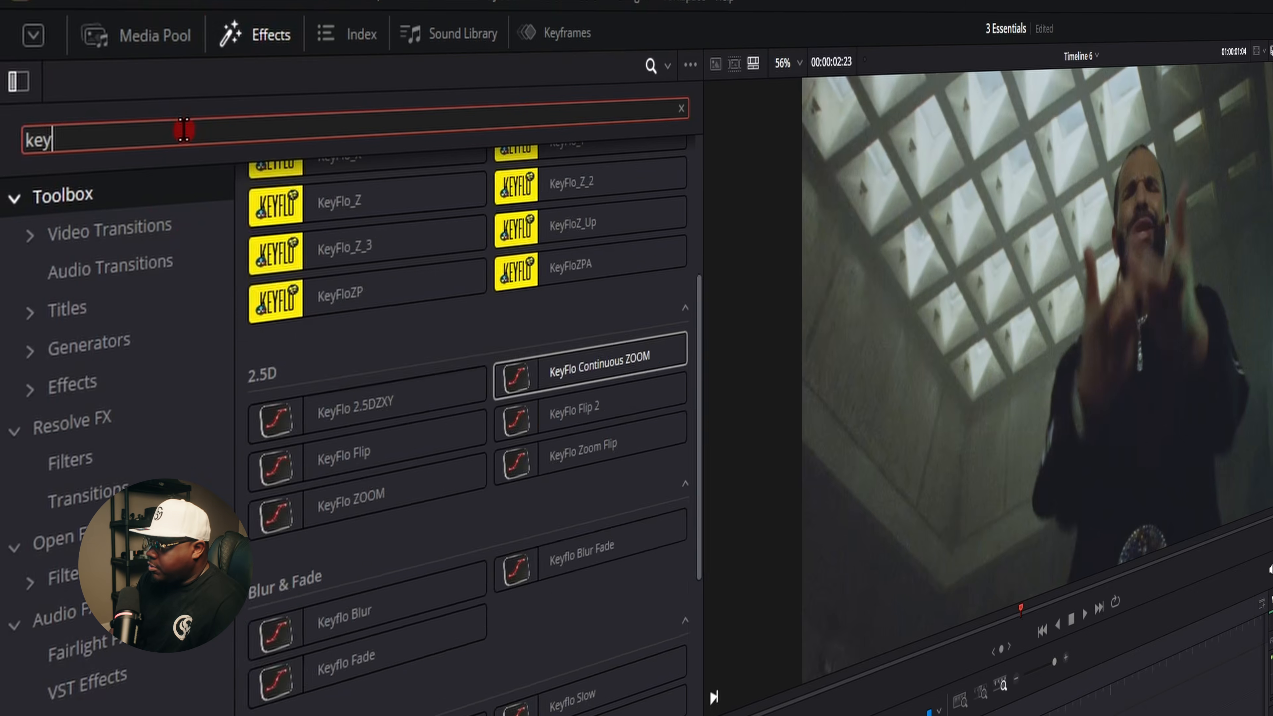
{"action": "scroll", "coordinate": [396, 501], "scroll_direction": "down", "scroll_amount": 5}
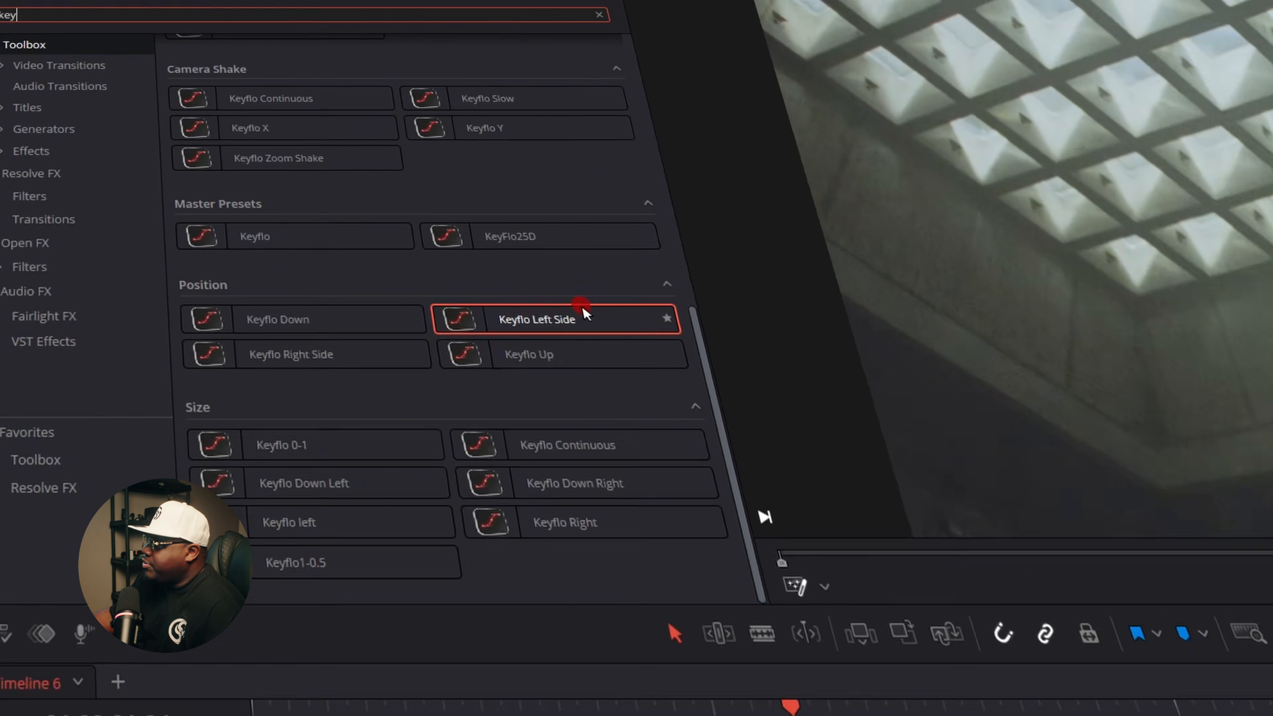
{"action": "left_click_drag", "start_coordinate": [636, 327], "coordinate": [345, 309]}
{"action": "left_click_drag", "start_coordinate": [384, 489], "coordinate": [393, 542]}
{"action": "left_click", "coordinate": [394, 539]}
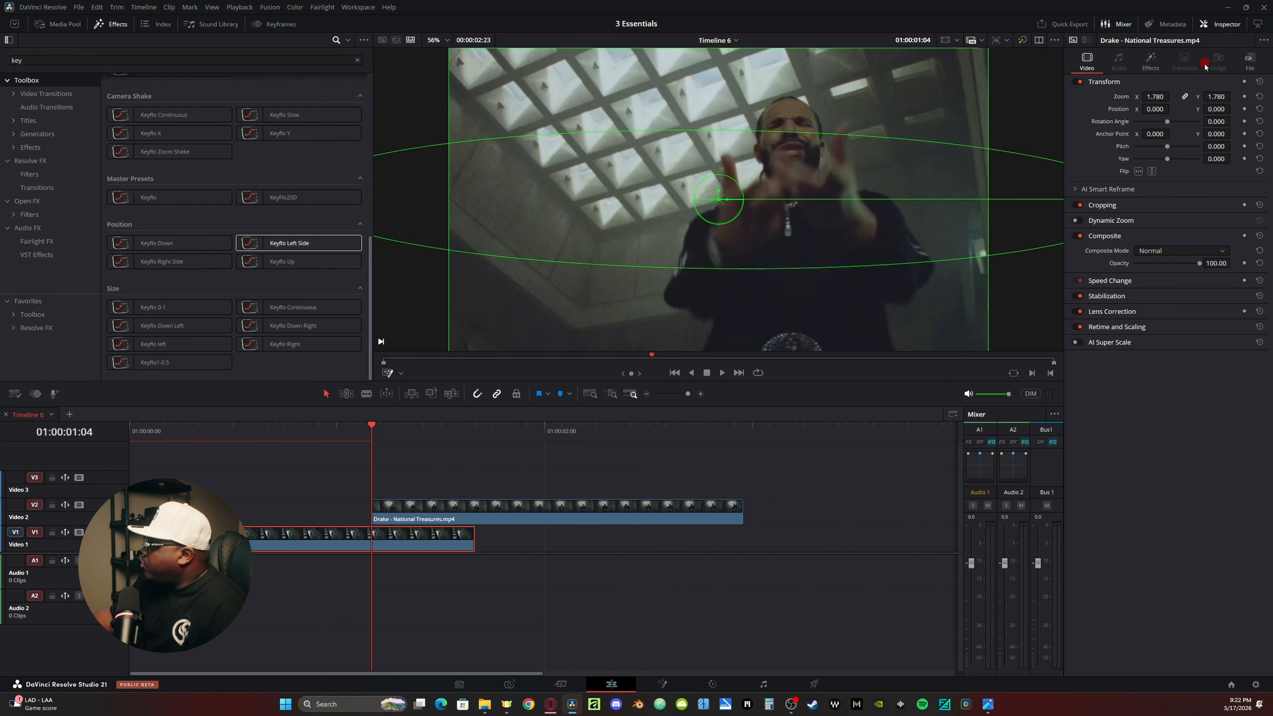
Turn off the In animation of the Video 1 clip's Keyflo effect and set its Out Anim Length to 12.
{"action": "left_click", "coordinate": [1155, 63]}
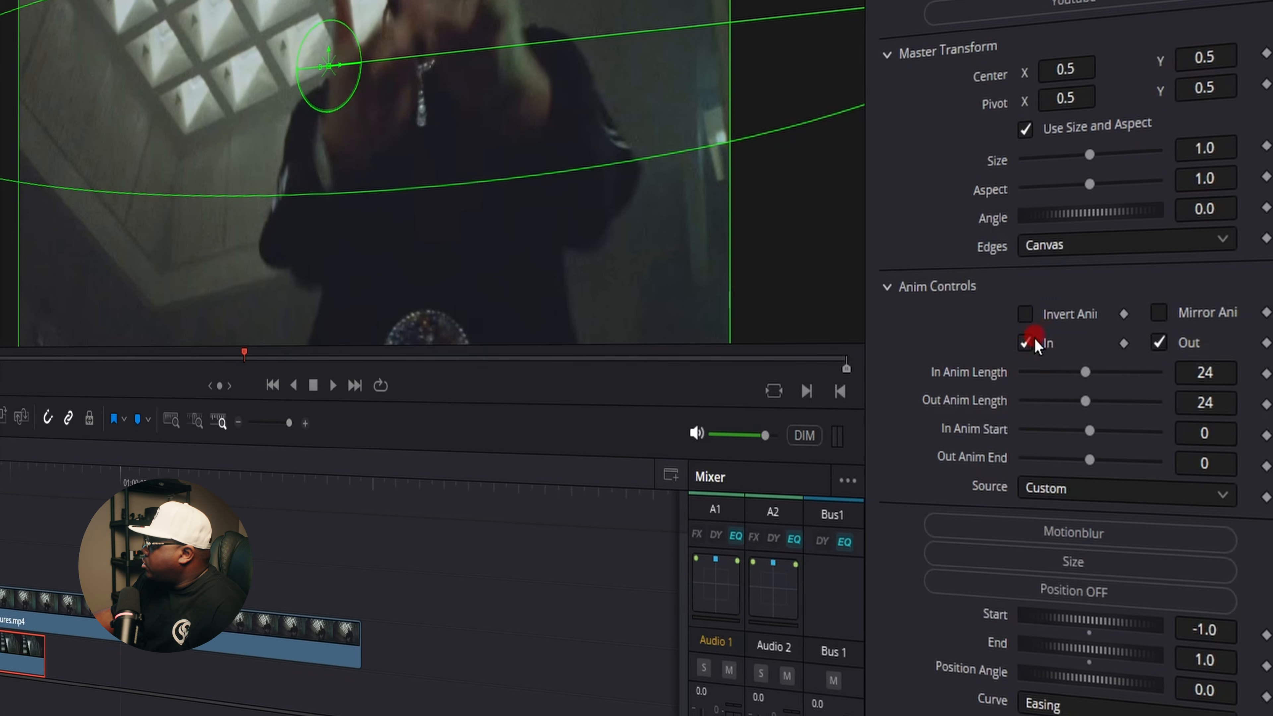
{"action": "left_click", "coordinate": [1027, 343]}
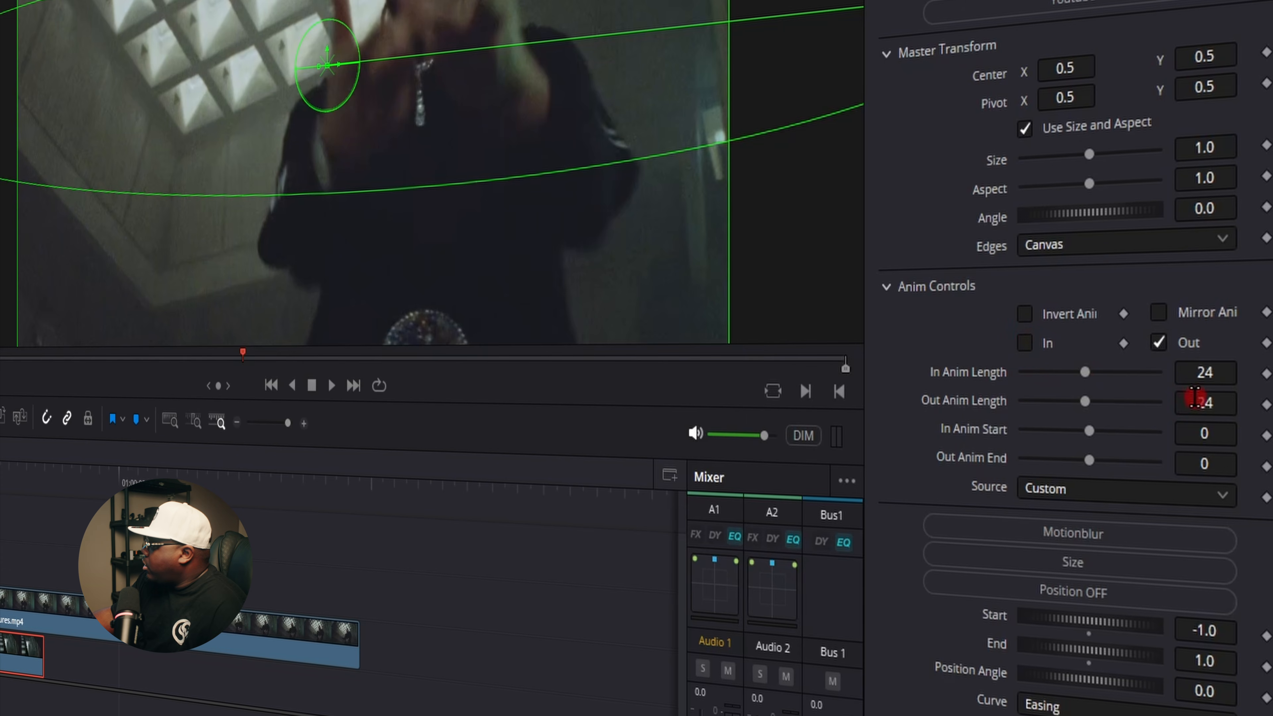
{"action": "left_click", "coordinate": [1214, 401]}
{"action": "type", "text": "12"}
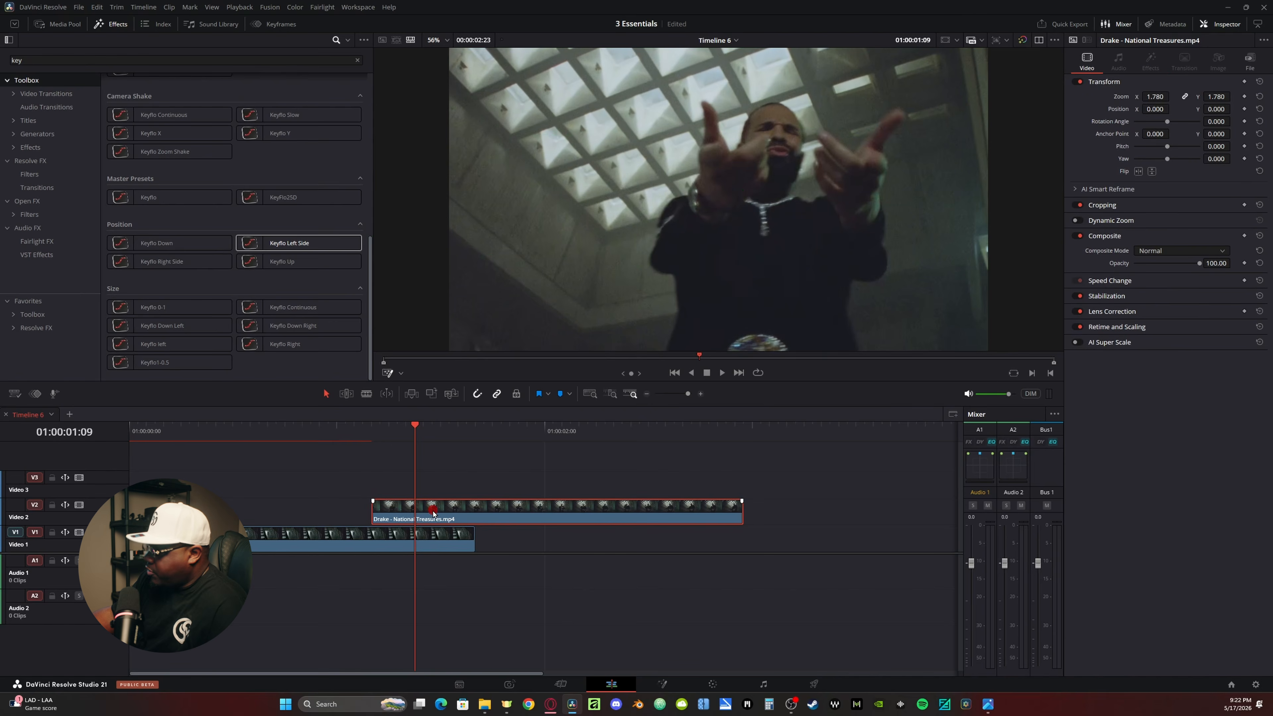
Disable the Video 2 clip temporarily and play the Video 1 clip's exit animation.
{"action": "left_click_drag", "start_coordinate": [434, 512], "coordinate": [434, 513]}
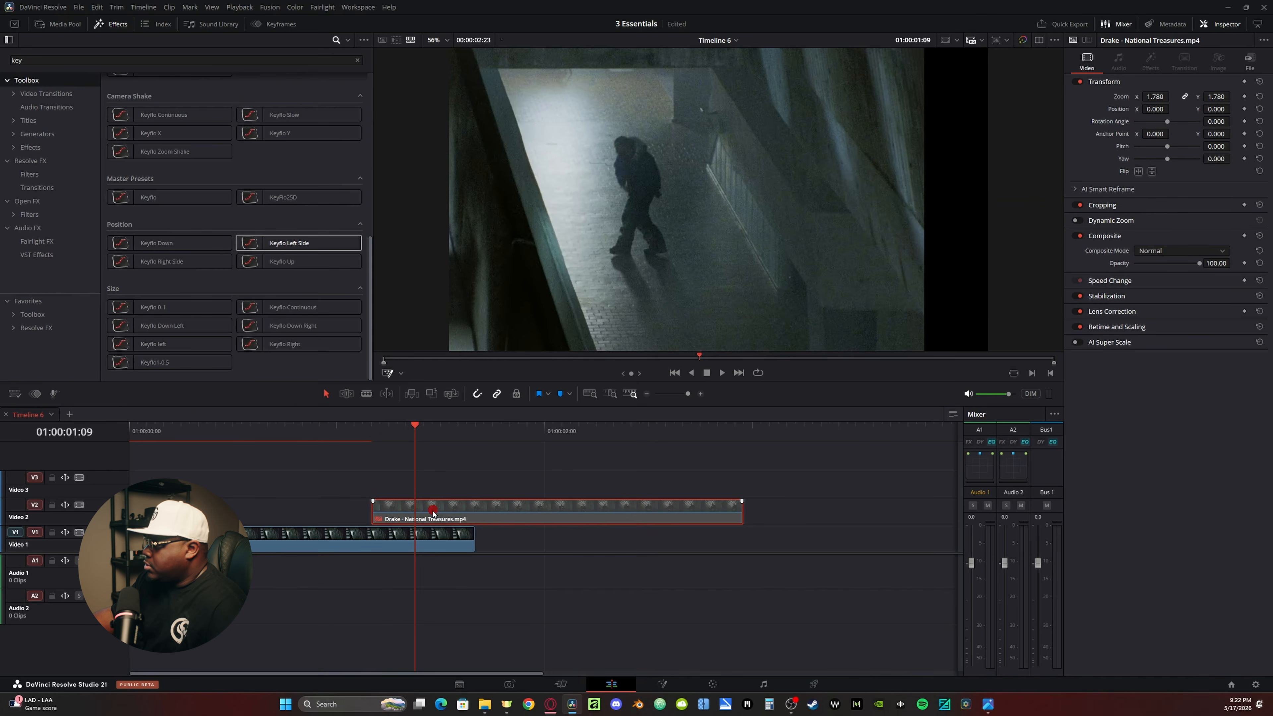
{"action": "left_click", "coordinate": [377, 440]}
{"action": "key", "text": "space"}
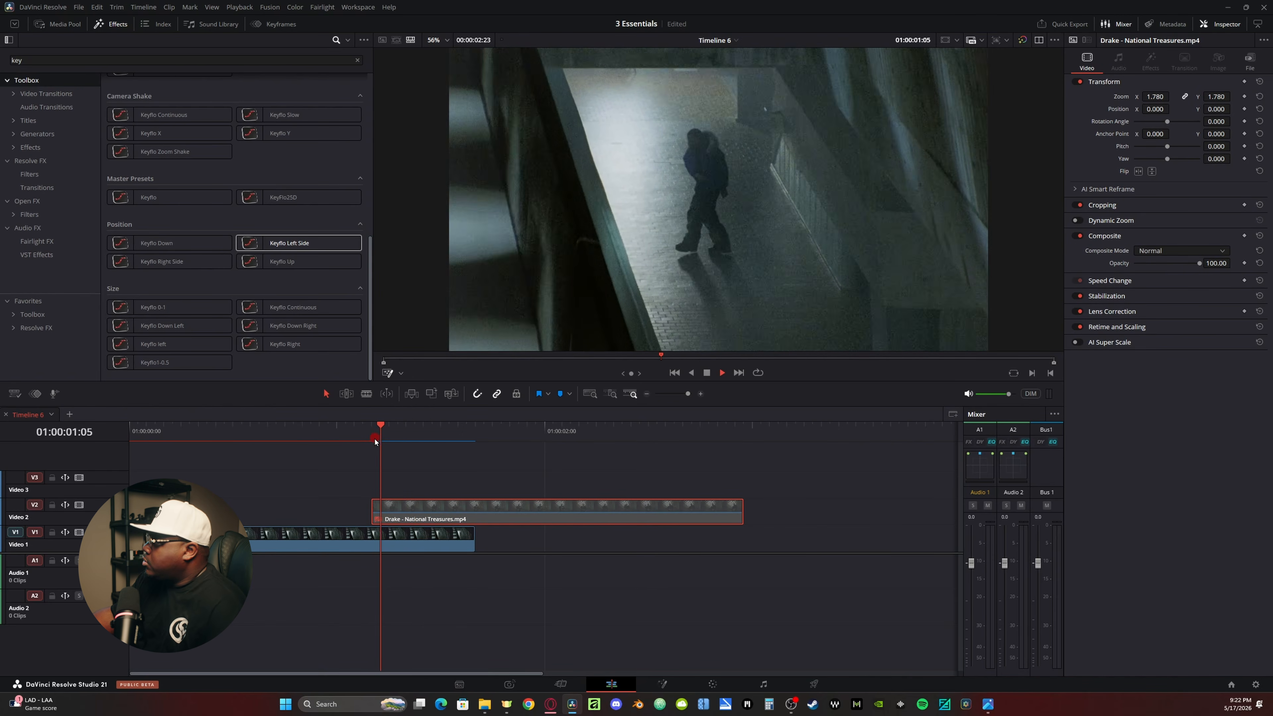
{"action": "left_click", "coordinate": [407, 539]}
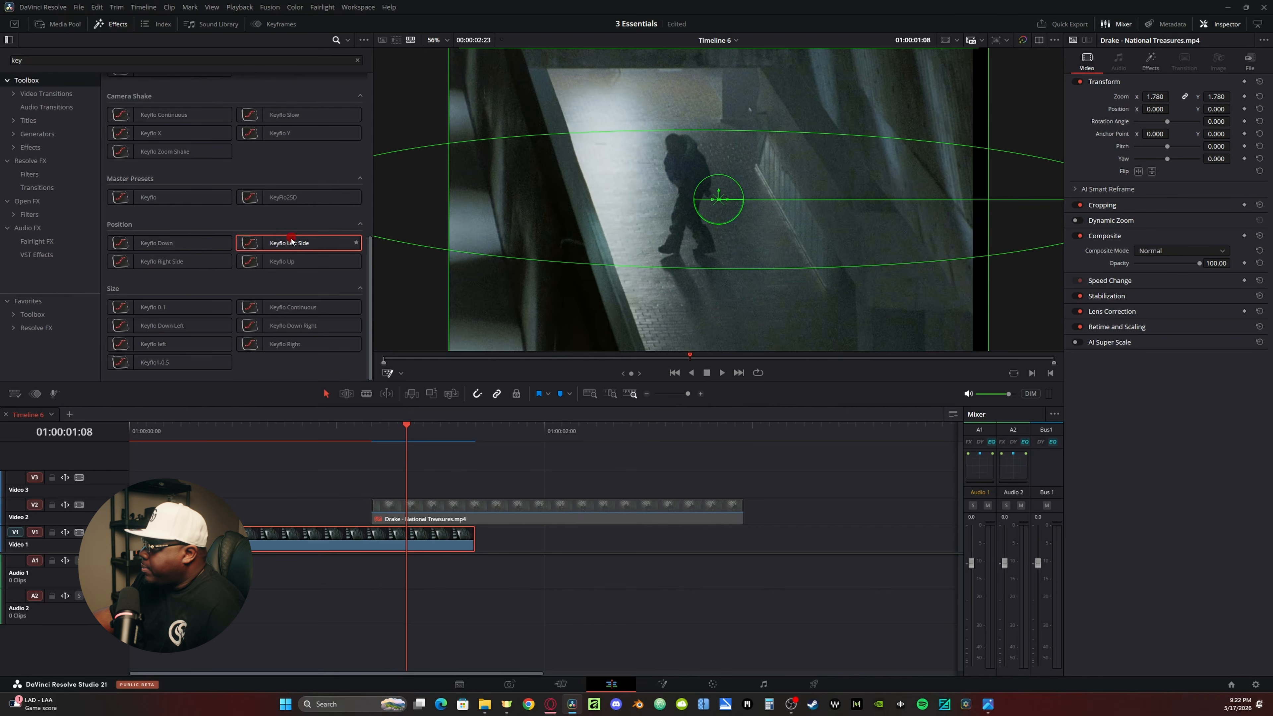
Apply Keyflo Left Side to the re-enabled Video 2 clip, with the Out animation off and In Anim Length set to 12.
{"action": "left_click_drag", "start_coordinate": [291, 240], "coordinate": [420, 512]}
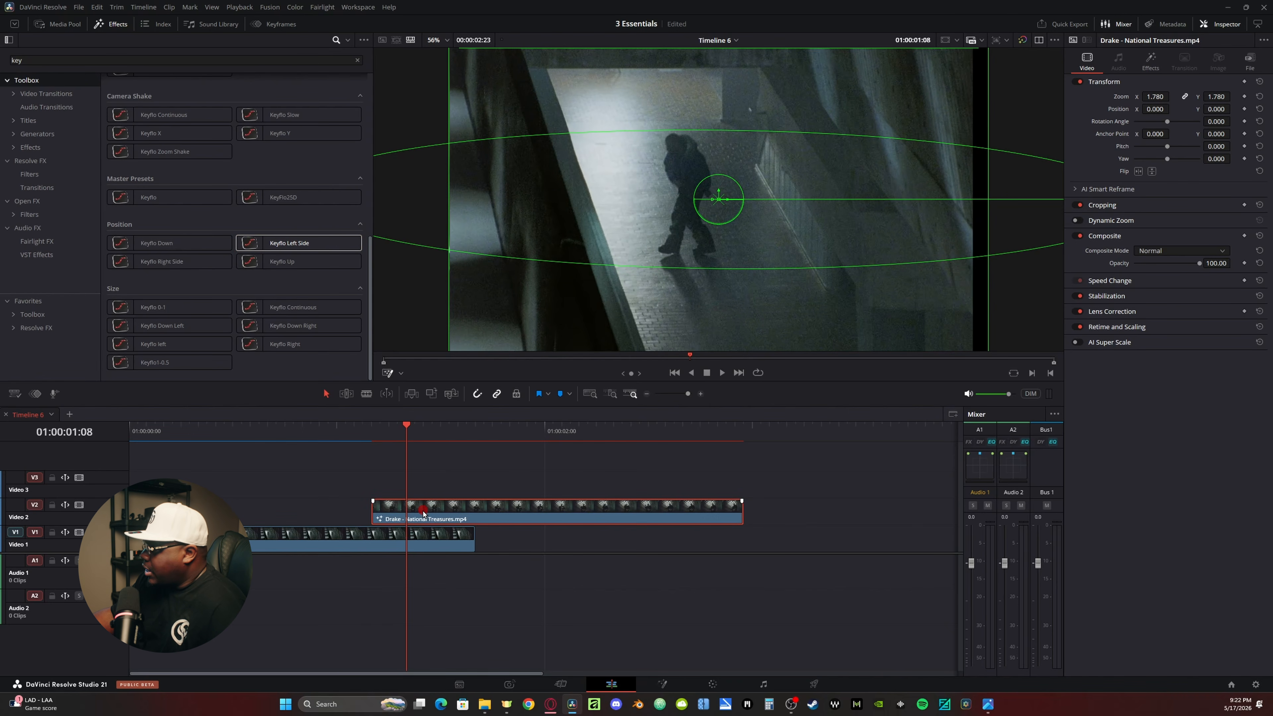
{"action": "left_click", "coordinate": [1144, 65]}
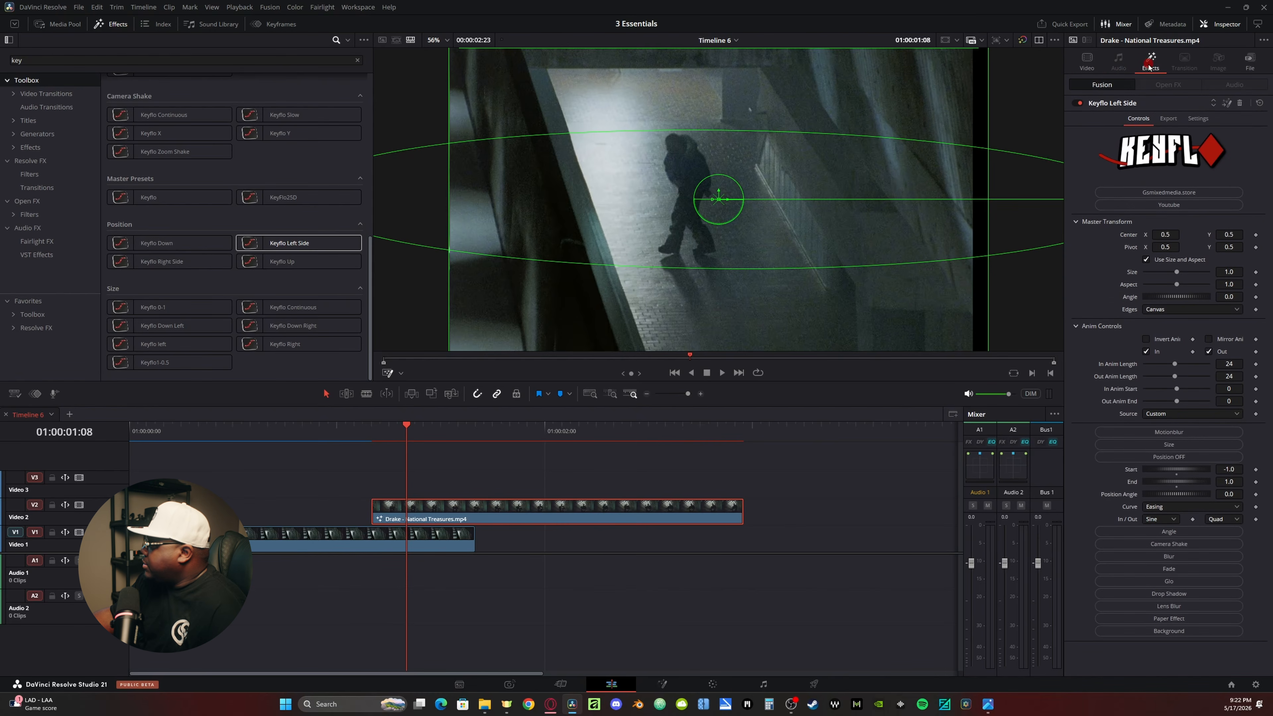
{"action": "left_click", "coordinate": [1209, 351]}
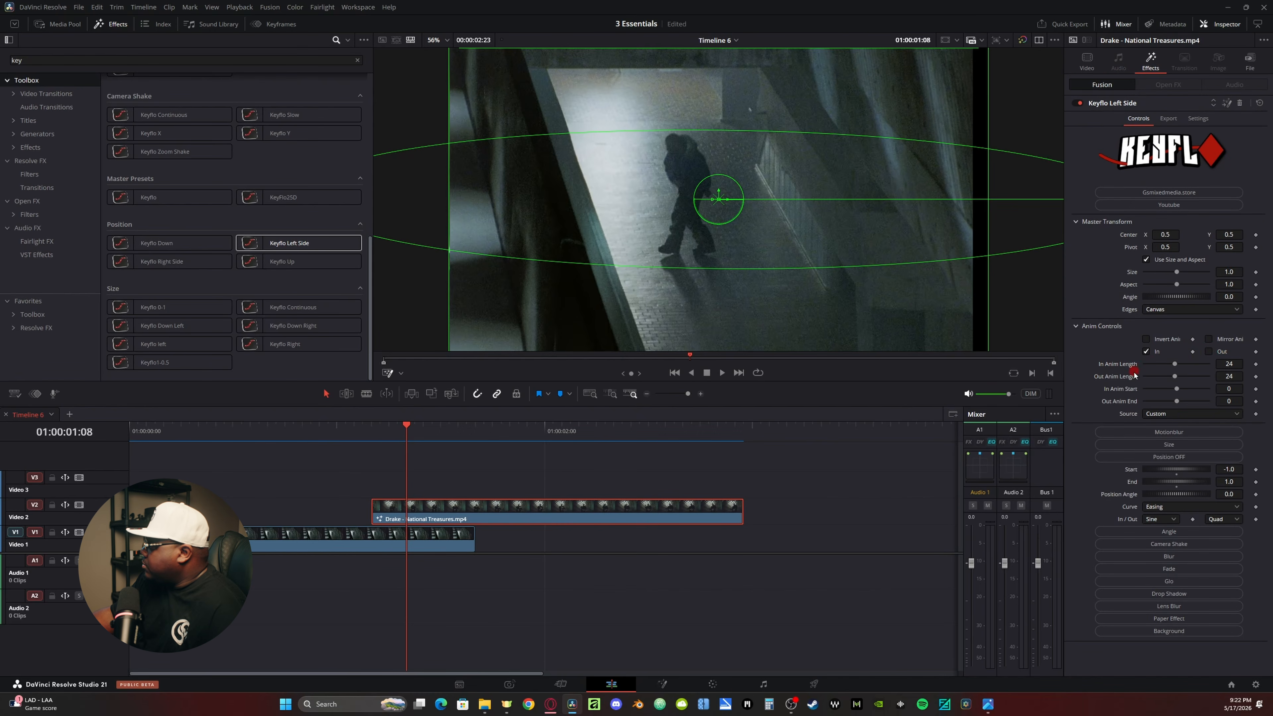
{"action": "left_click", "coordinate": [1238, 364]}
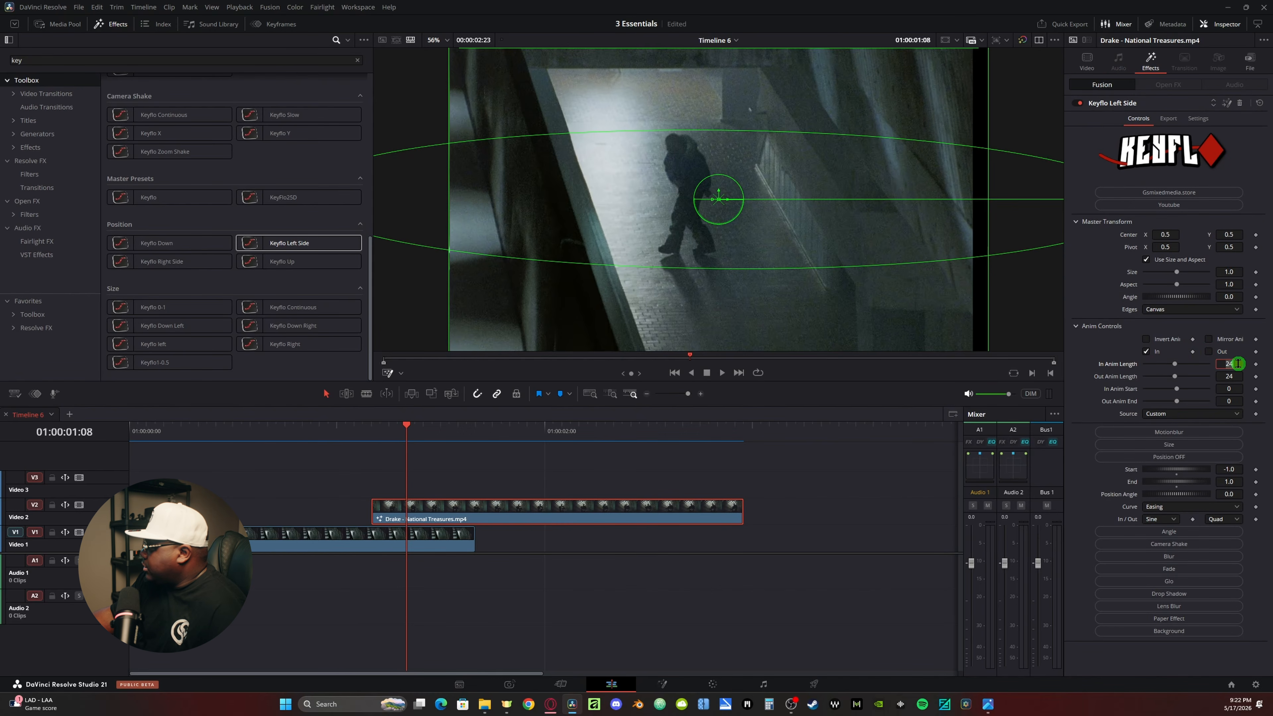
{"action": "key", "text": "Tab"}
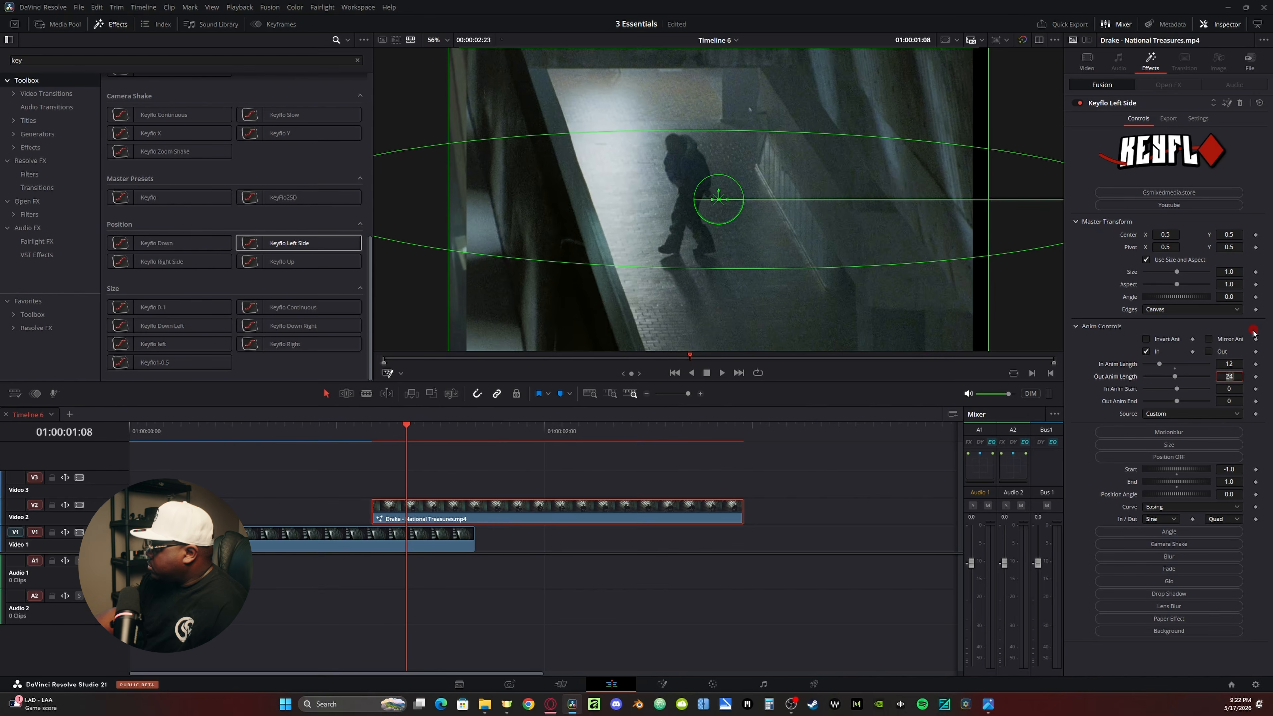
Reverse the slide direction of the Video 2 clip's Keyflo effect by setting position Start to 1 and End to -1.
{"action": "left_click", "coordinate": [1242, 143]}
{"action": "key", "text": "Right"}
{"action": "key", "text": "Right"}
{"action": "key", "text": "Right"}
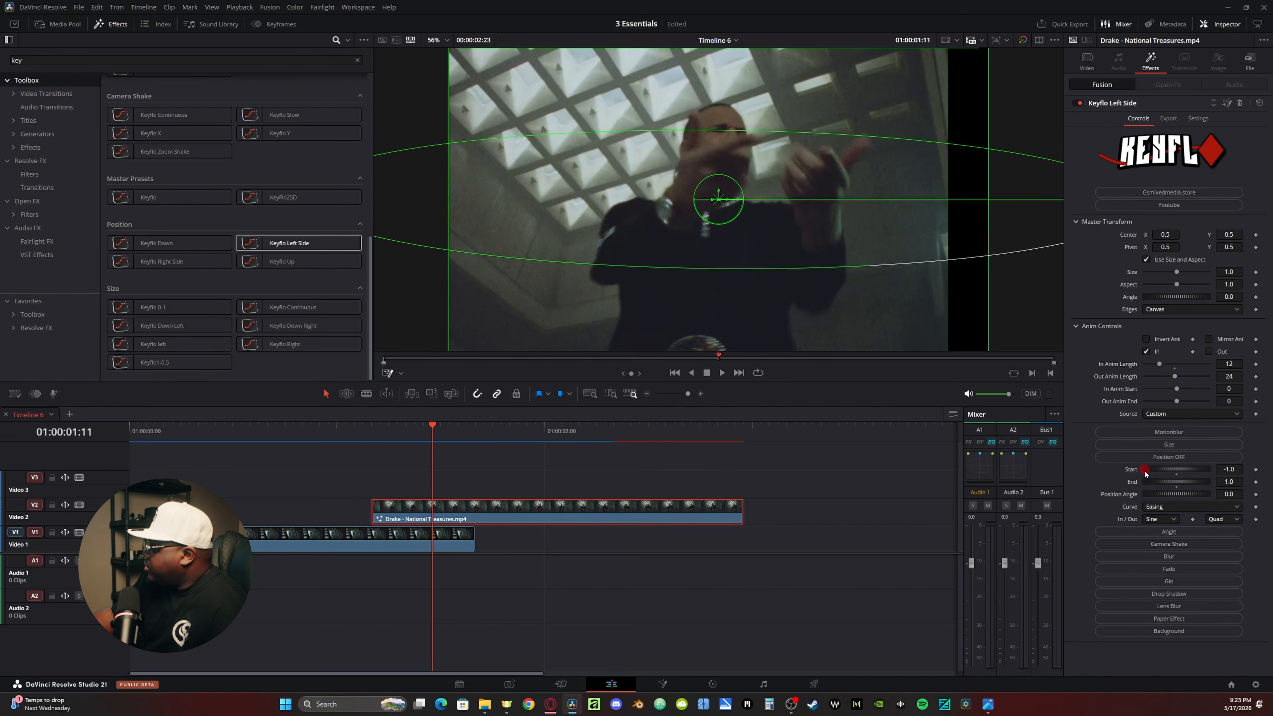
{"action": "left_click_drag", "start_coordinate": [1233, 469], "coordinate": [1119, 480]}
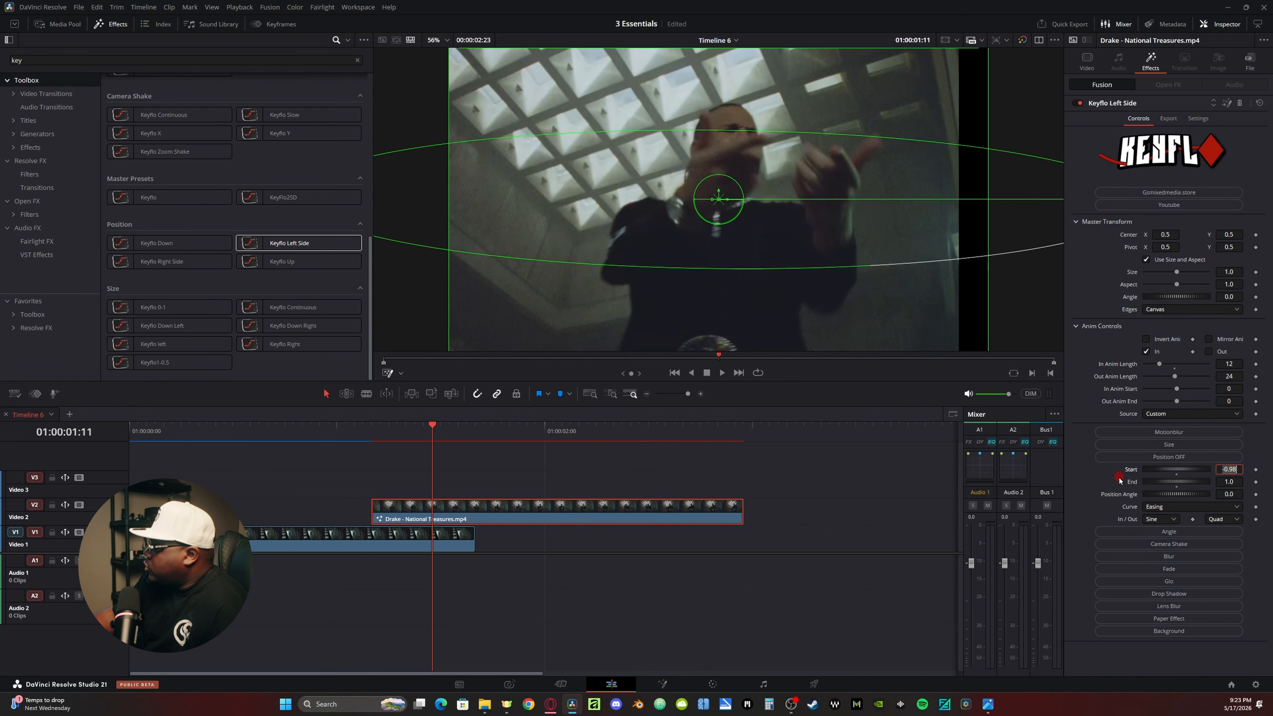
{"action": "type", "text": "1"}
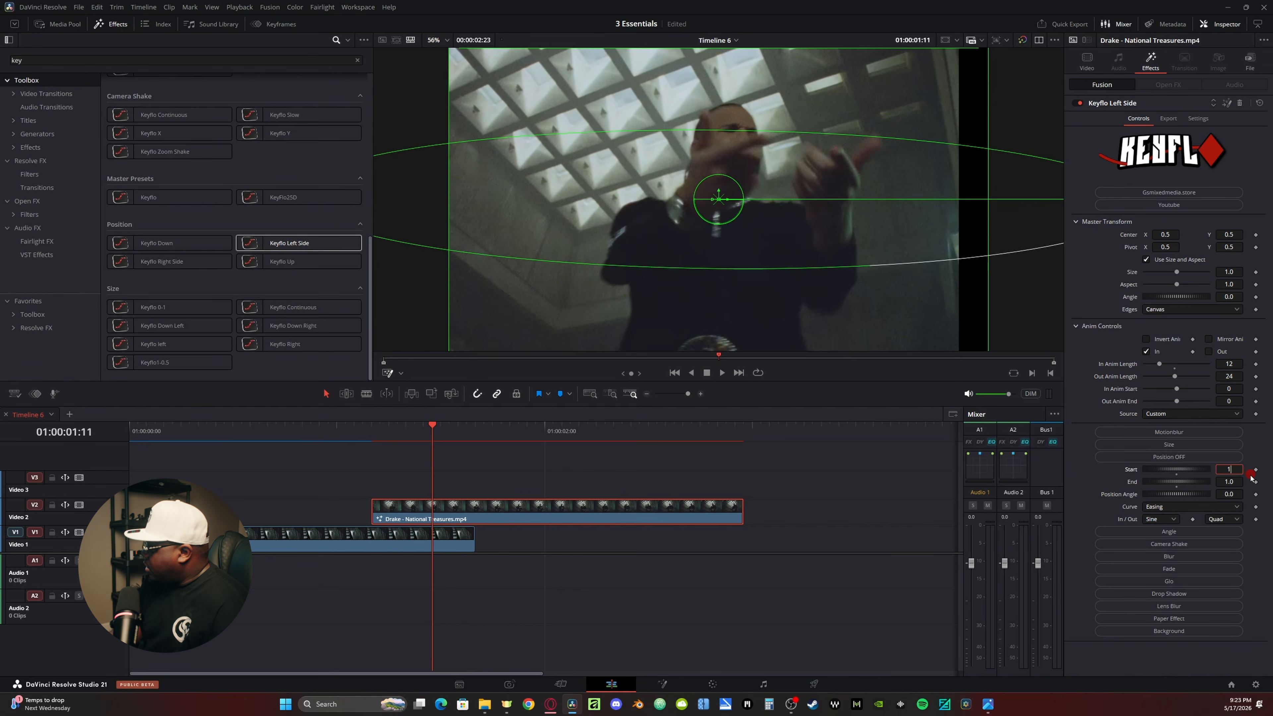
{"action": "key", "text": "Tab"}
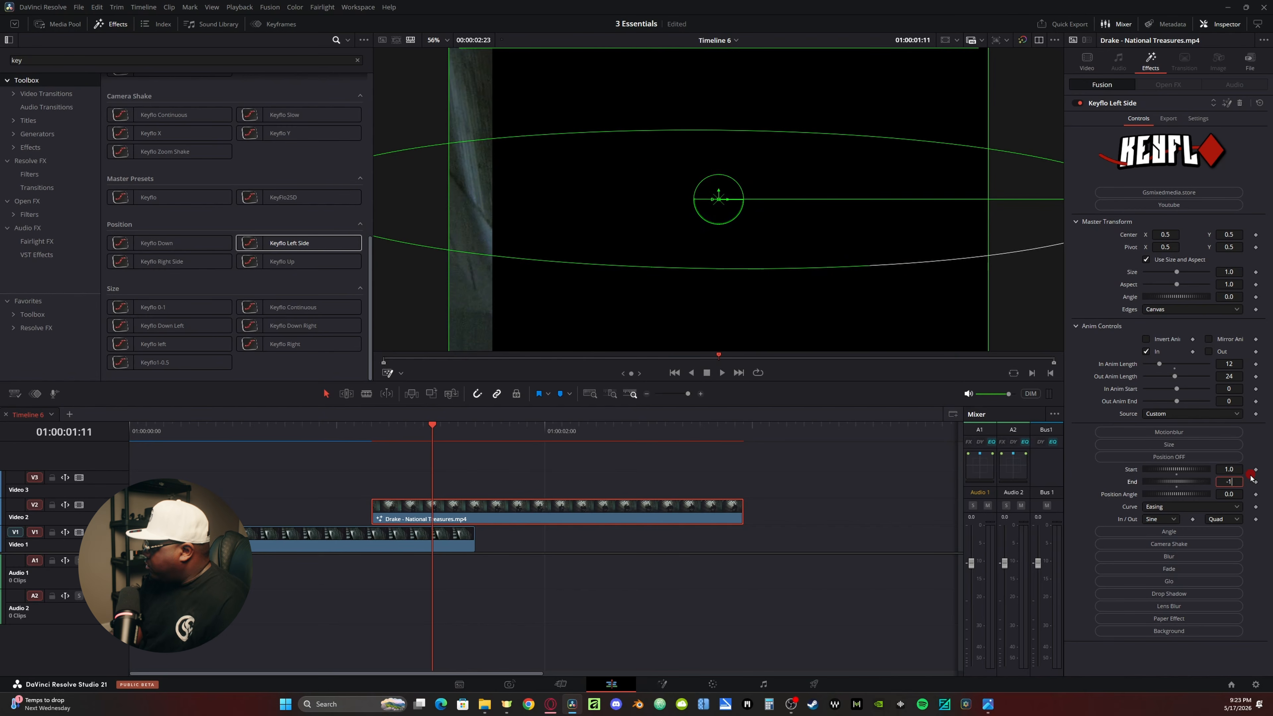
{"action": "type", "text": "-1"}
Scrub through the start of the clip overlap to check how the two slide animations line up.
{"action": "left_click", "coordinate": [370, 427]}
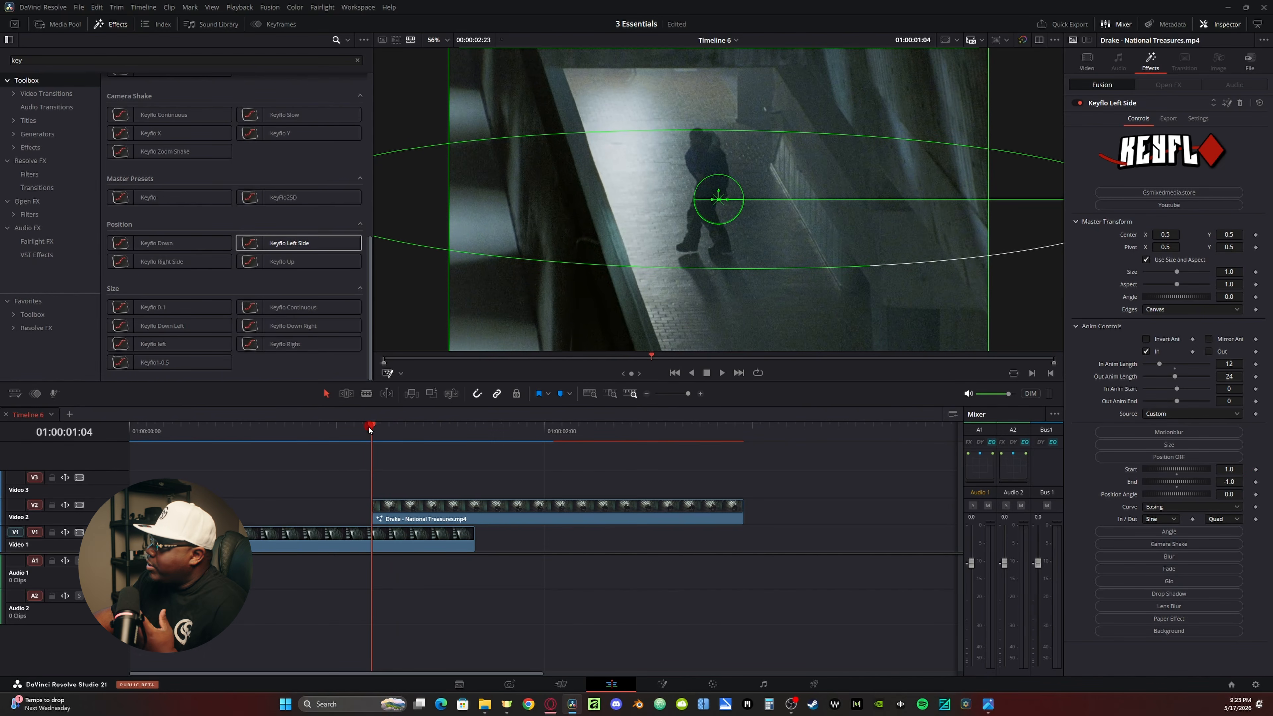
{"action": "mouse_move", "coordinate": [370, 427]}
{"action": "left_mouse_down"}
{"action": "mouse_move", "coordinate": [456, 433]}
{"action": "mouse_move", "coordinate": [389, 434]}
{"action": "left_mouse_up"}
{"action": "left_click", "coordinate": [440, 483]}
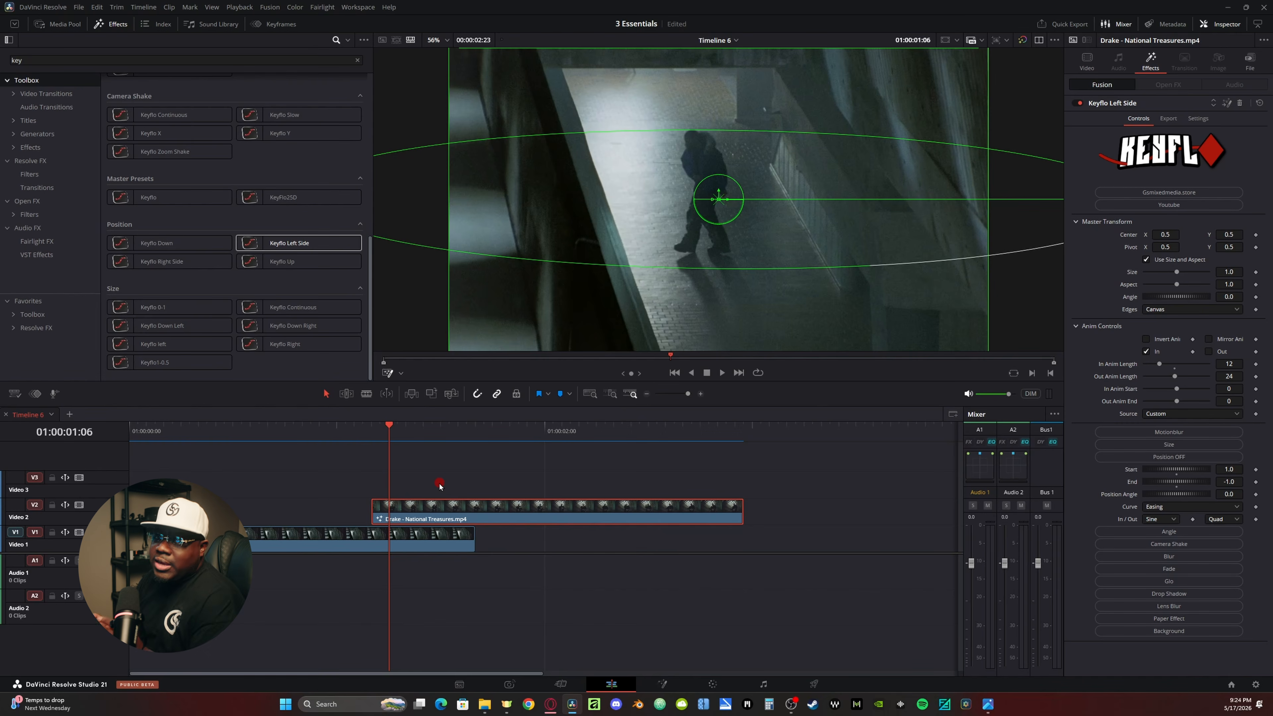
Switch the Video 1 clip's Keyflo curve to Custom, shape it to start slowly and end steeply, and scrub through the transition.
{"action": "left_click", "coordinate": [412, 543]}
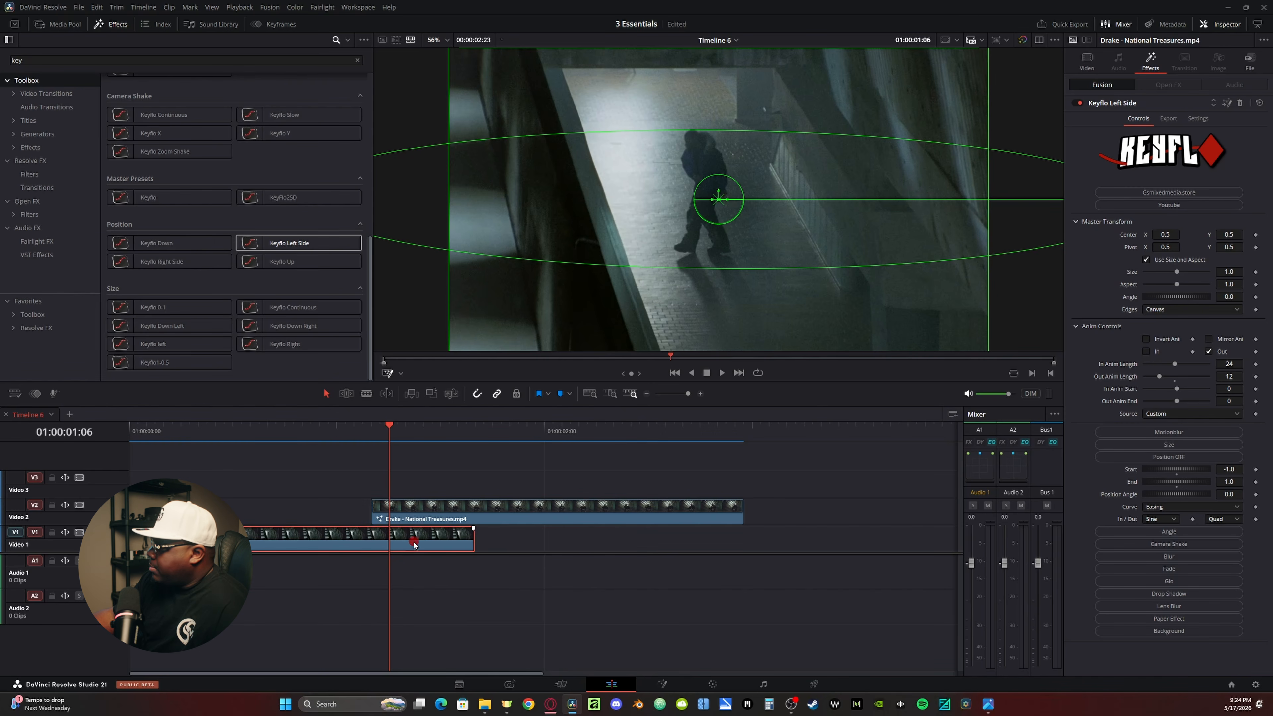
{"action": "left_click", "coordinate": [1169, 508]}
{"action": "left_click", "coordinate": [1163, 561]}
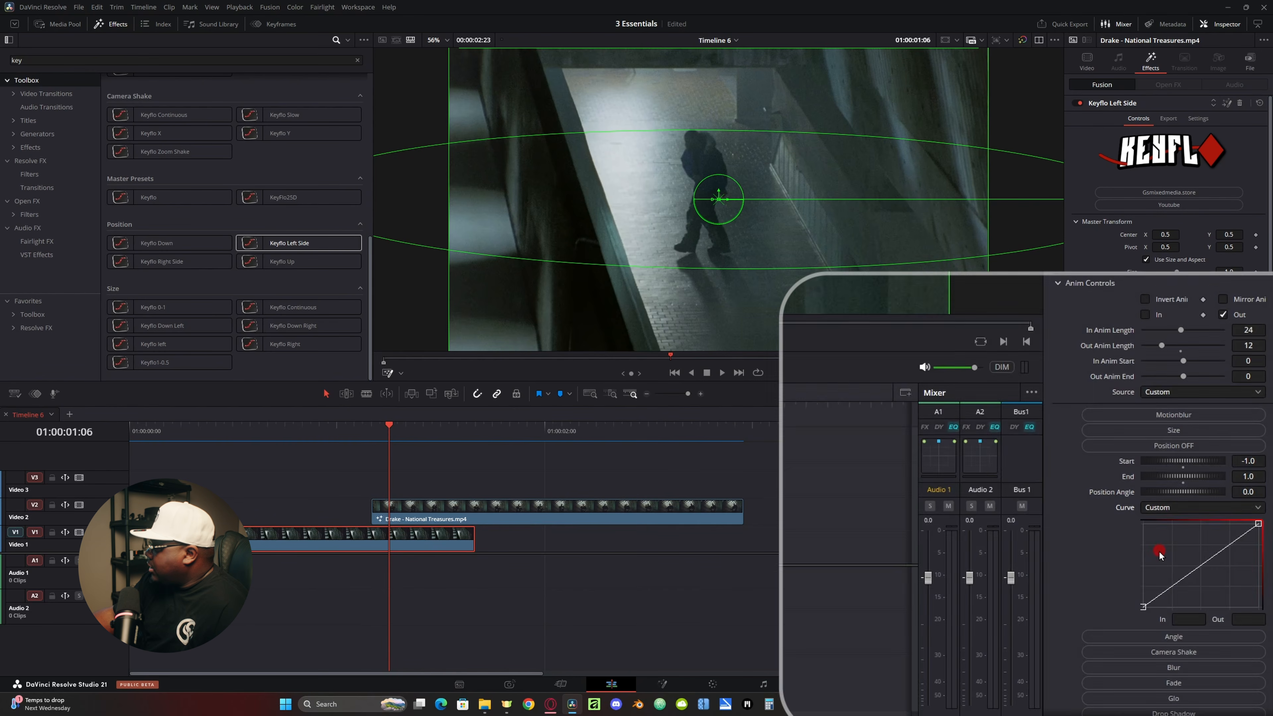
{"action": "left_click_drag", "start_coordinate": [1182, 571], "coordinate": [1205, 590]}
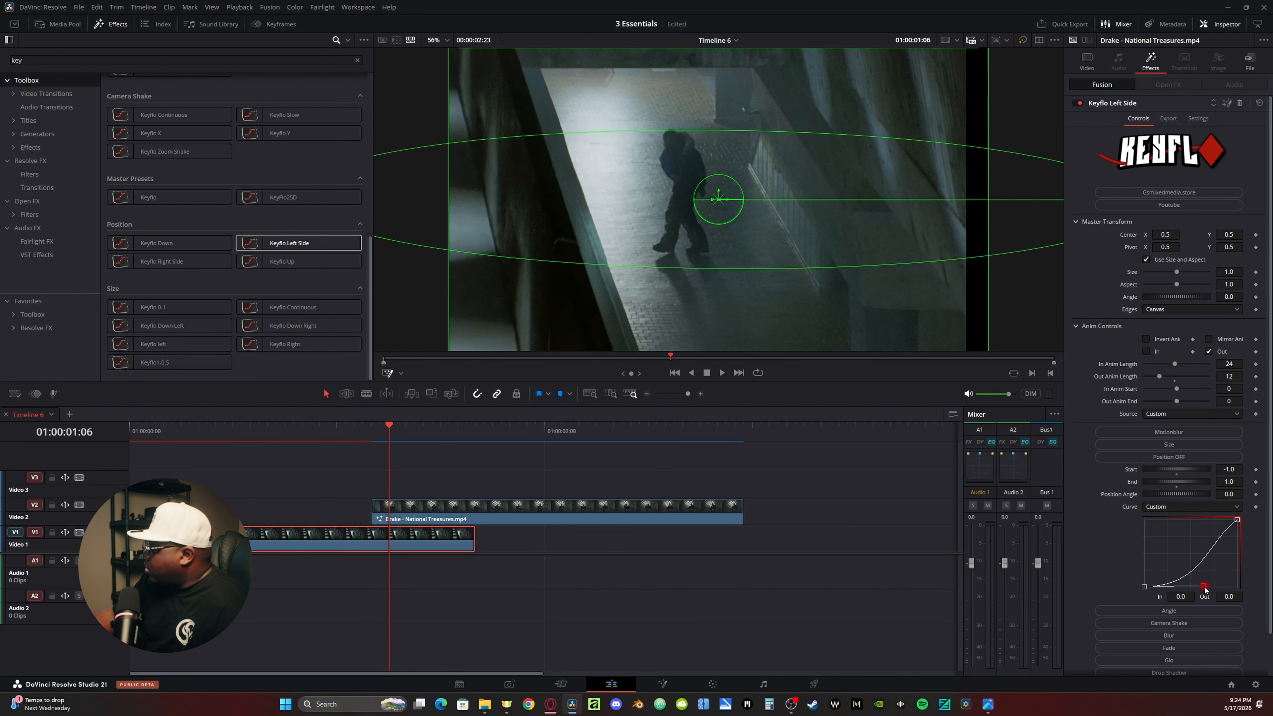
{"action": "left_click_drag", "start_coordinate": [1240, 524], "coordinate": [1235, 565]}
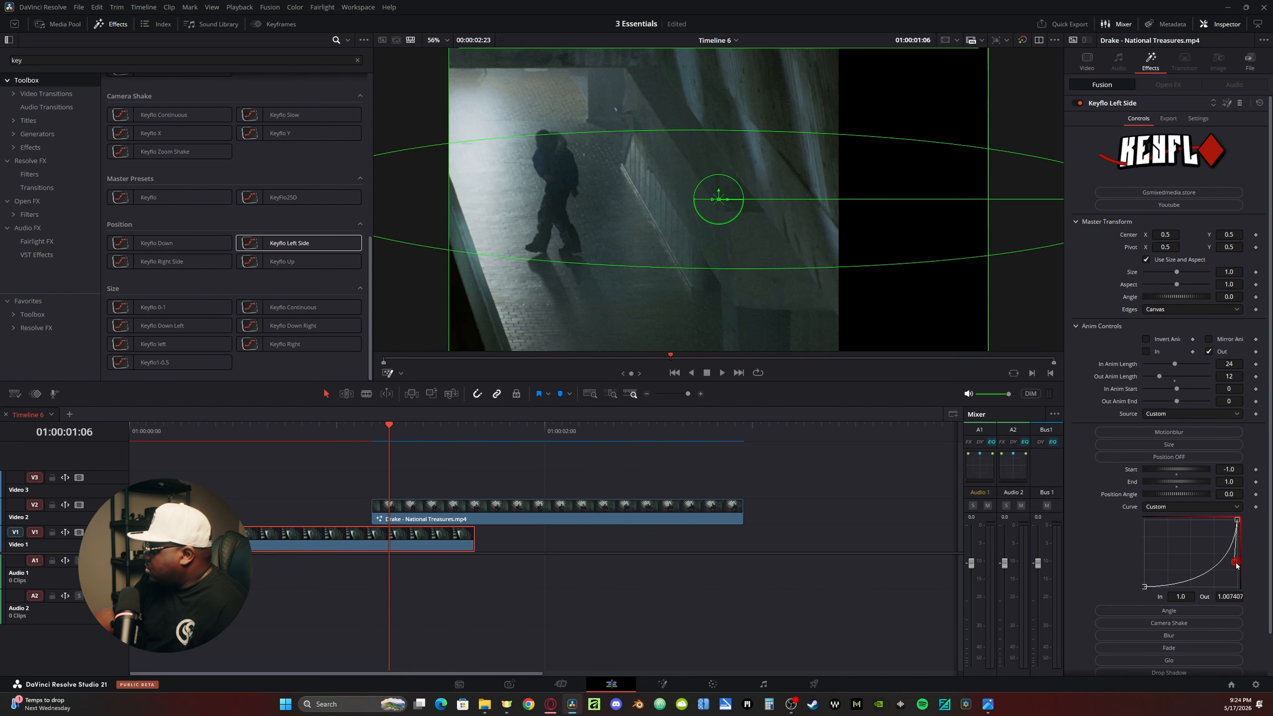
{"action": "left_click_drag", "start_coordinate": [374, 432], "coordinate": [441, 433]}
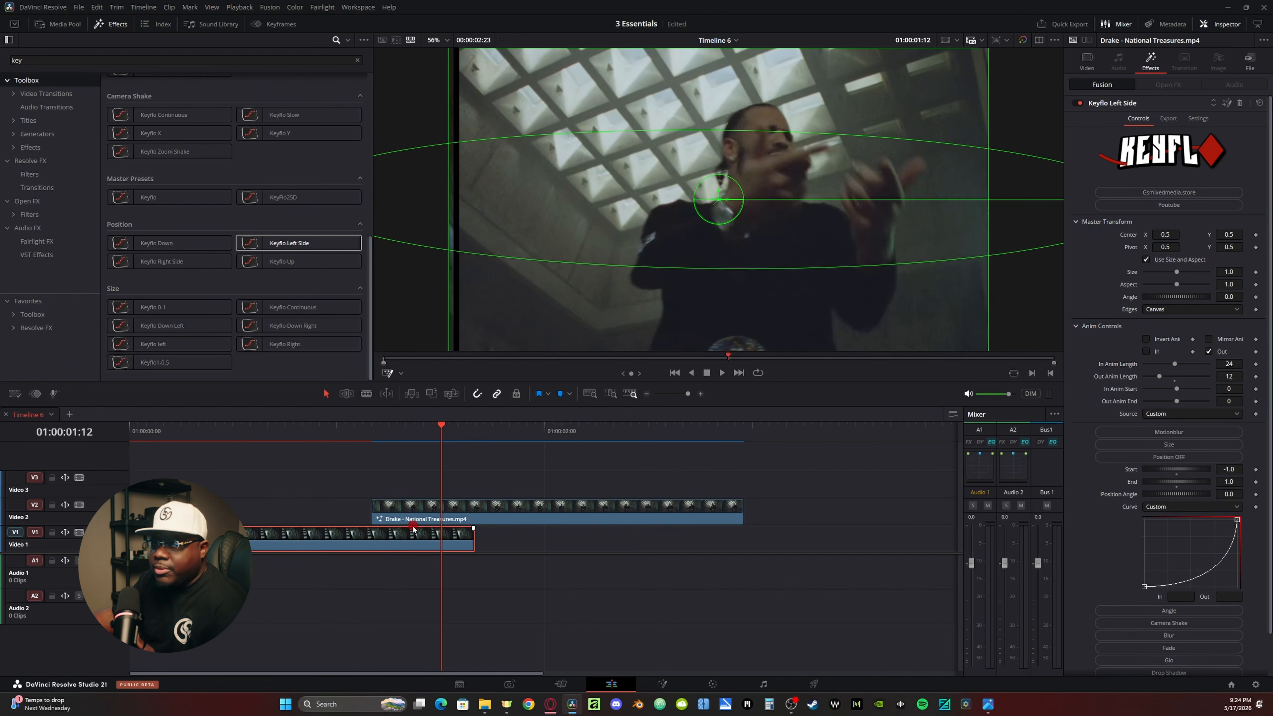
Switch the Video 2 clip's Keyflo curve to Custom and shape it to rise steeply at the start and flatten toward the end.
{"action": "left_click", "coordinate": [414, 510]}
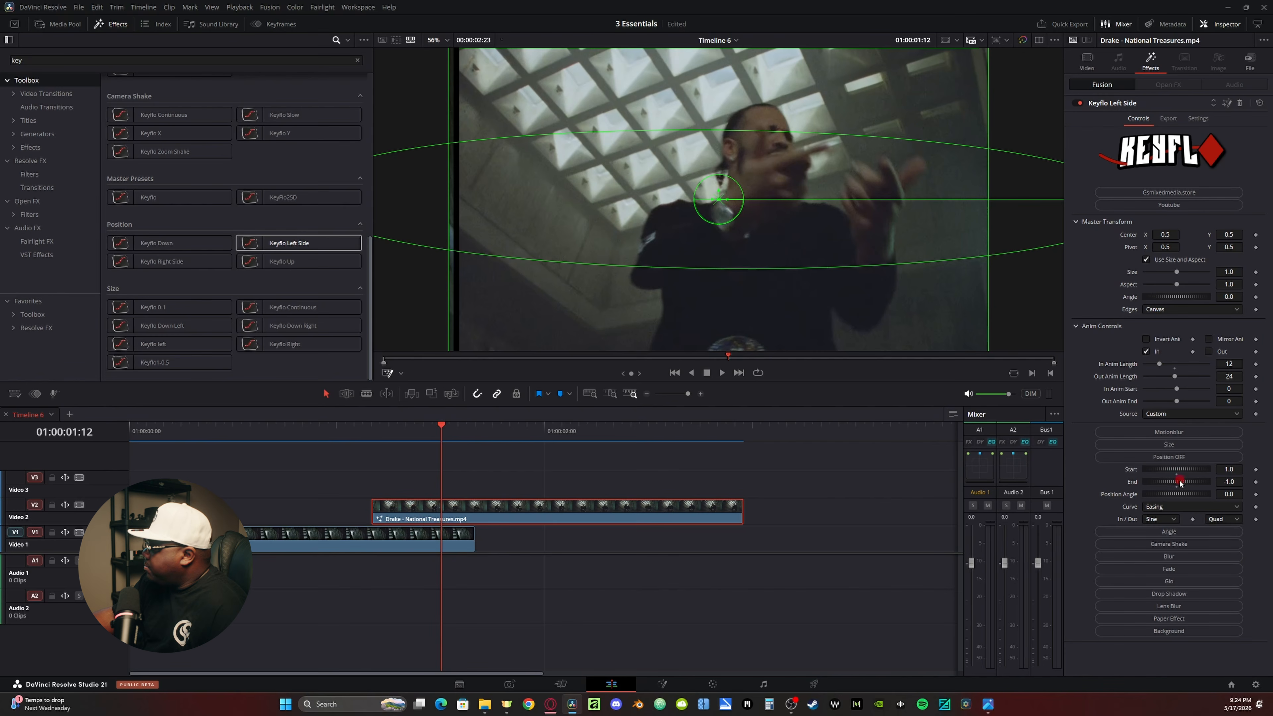
{"action": "left_click", "coordinate": [1195, 508]}
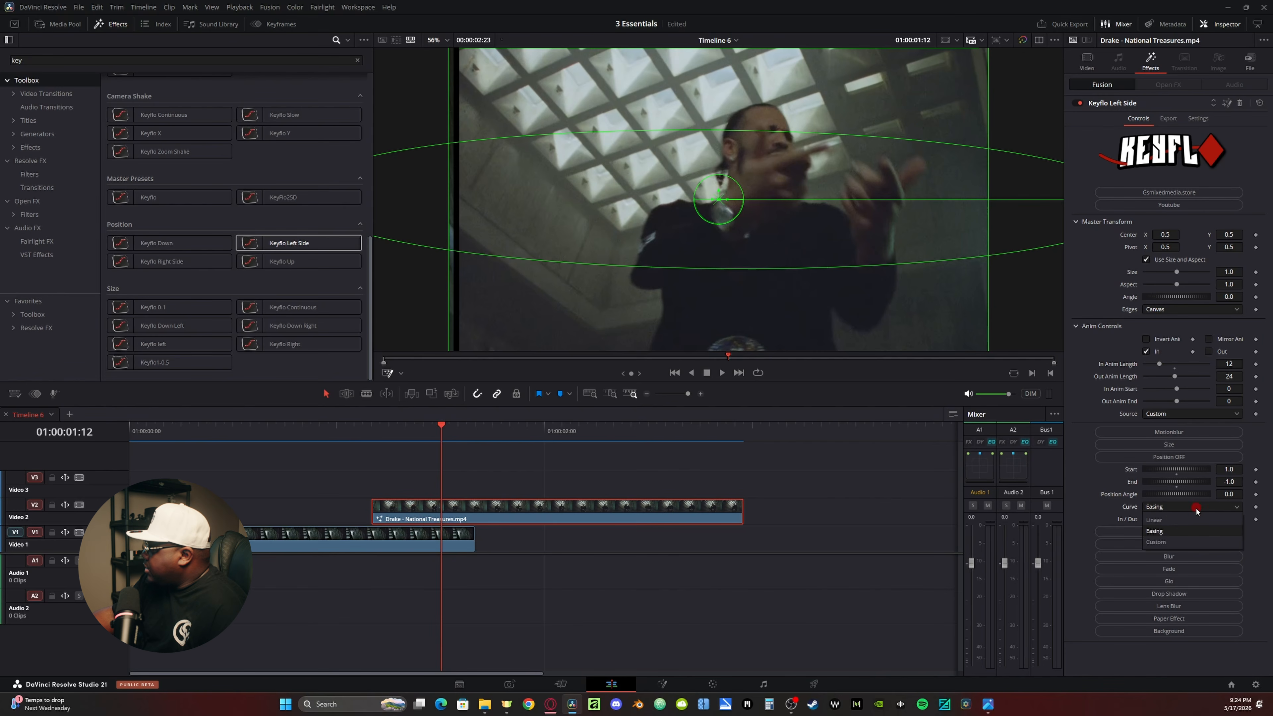
{"action": "left_click", "coordinate": [1180, 540]}
{"action": "left_click_drag", "start_coordinate": [1166, 557], "coordinate": [1147, 545]}
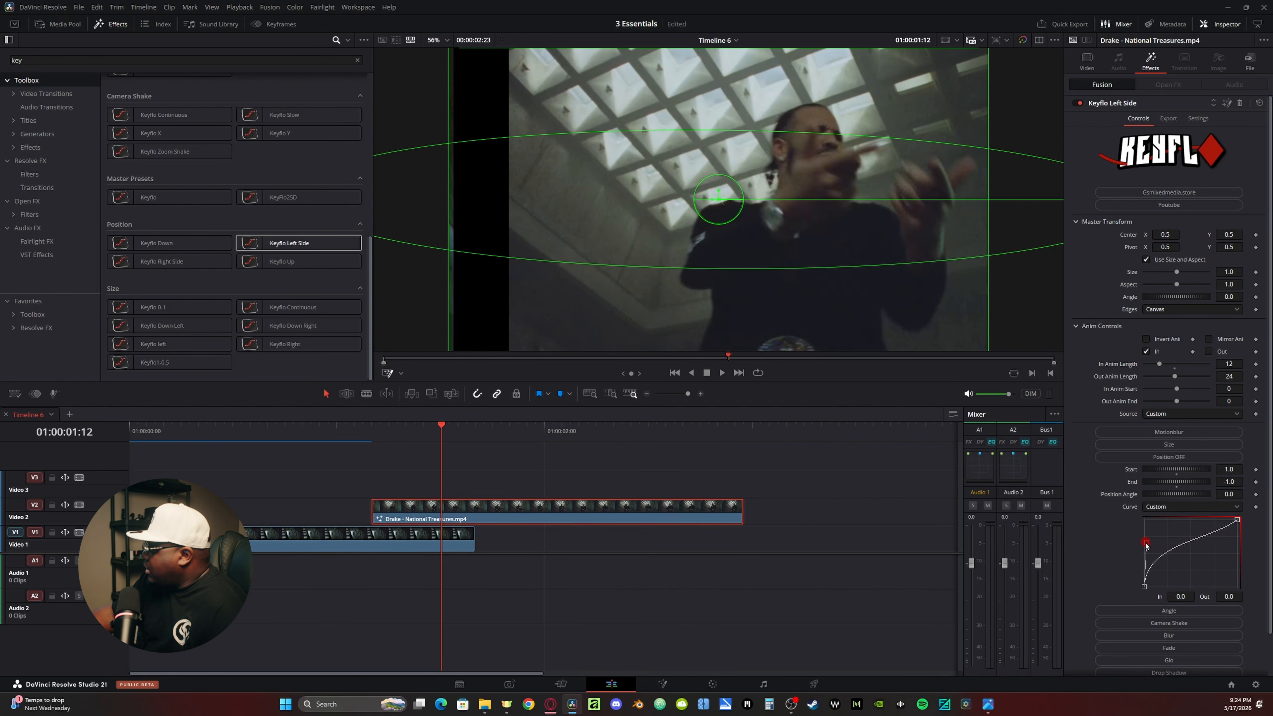
{"action": "left_click_drag", "start_coordinate": [1237, 520], "coordinate": [1160, 524]}
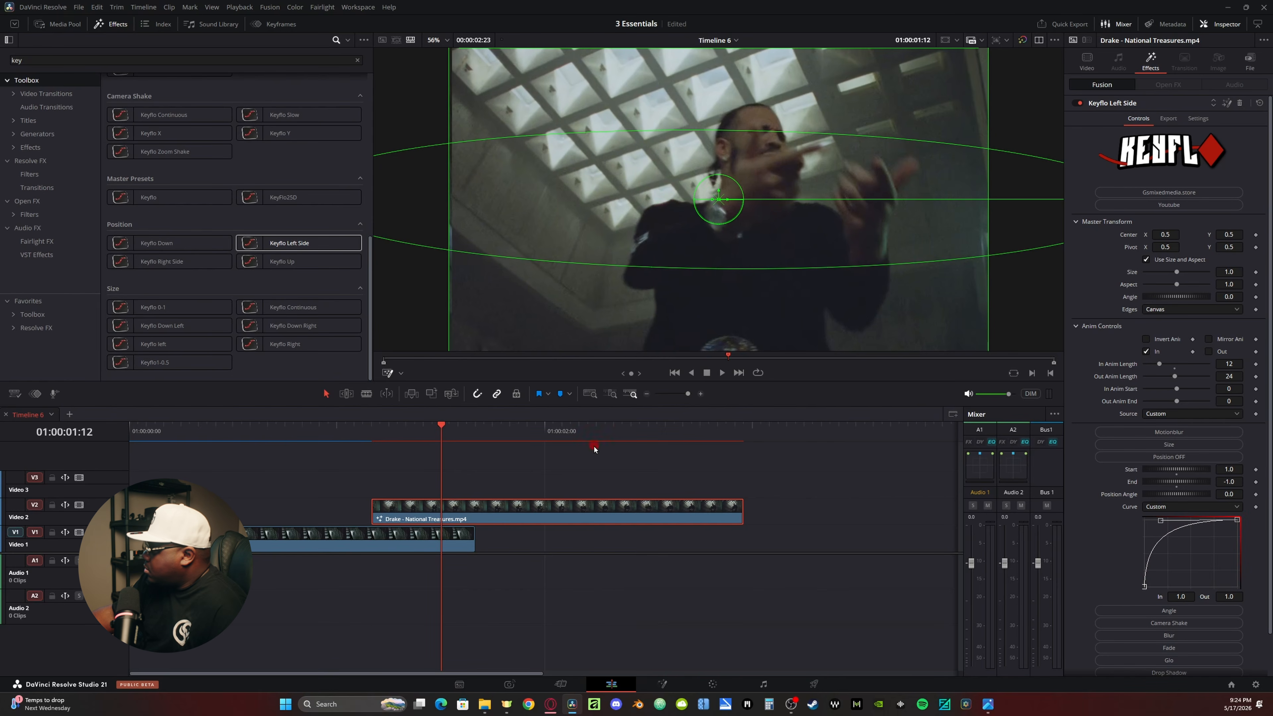
Turn on motion blur in the Keyflo Left Side effects of both the Video 2 and the Video 1 clip.
{"action": "left_click", "coordinate": [361, 433]}
{"action": "left_click", "coordinate": [1157, 432]}
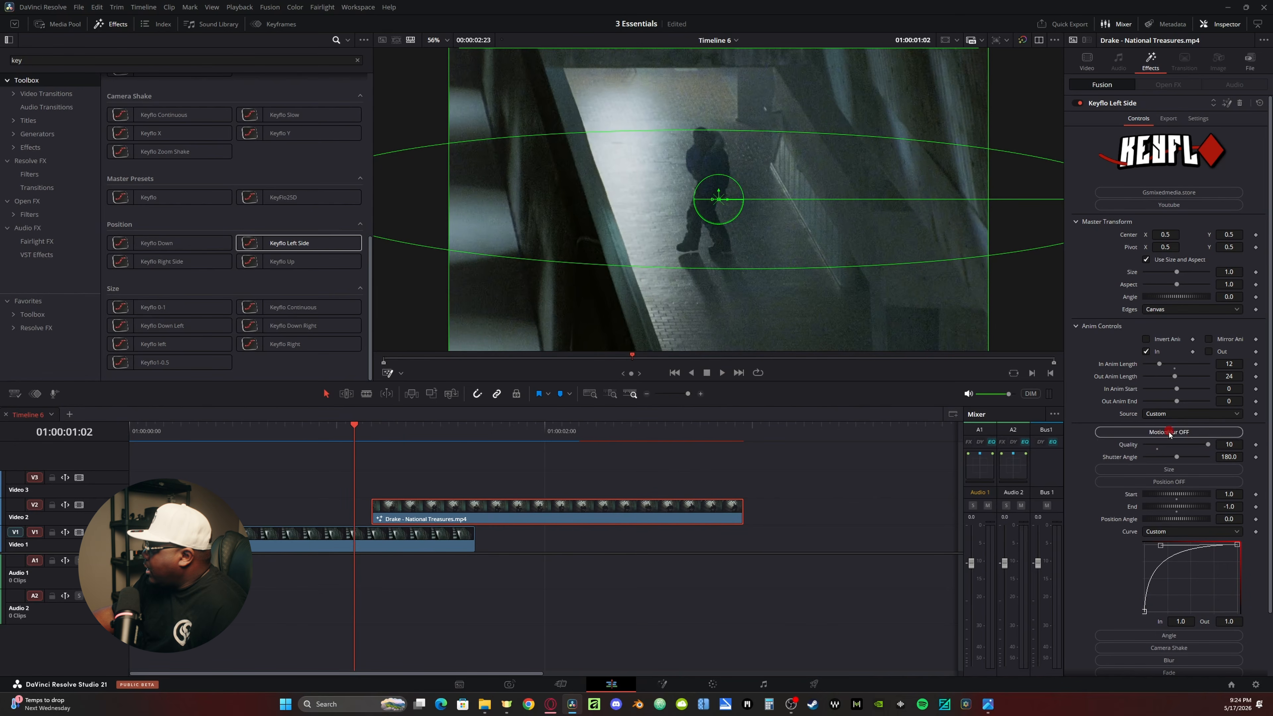
{"action": "left_click", "coordinate": [364, 543]}
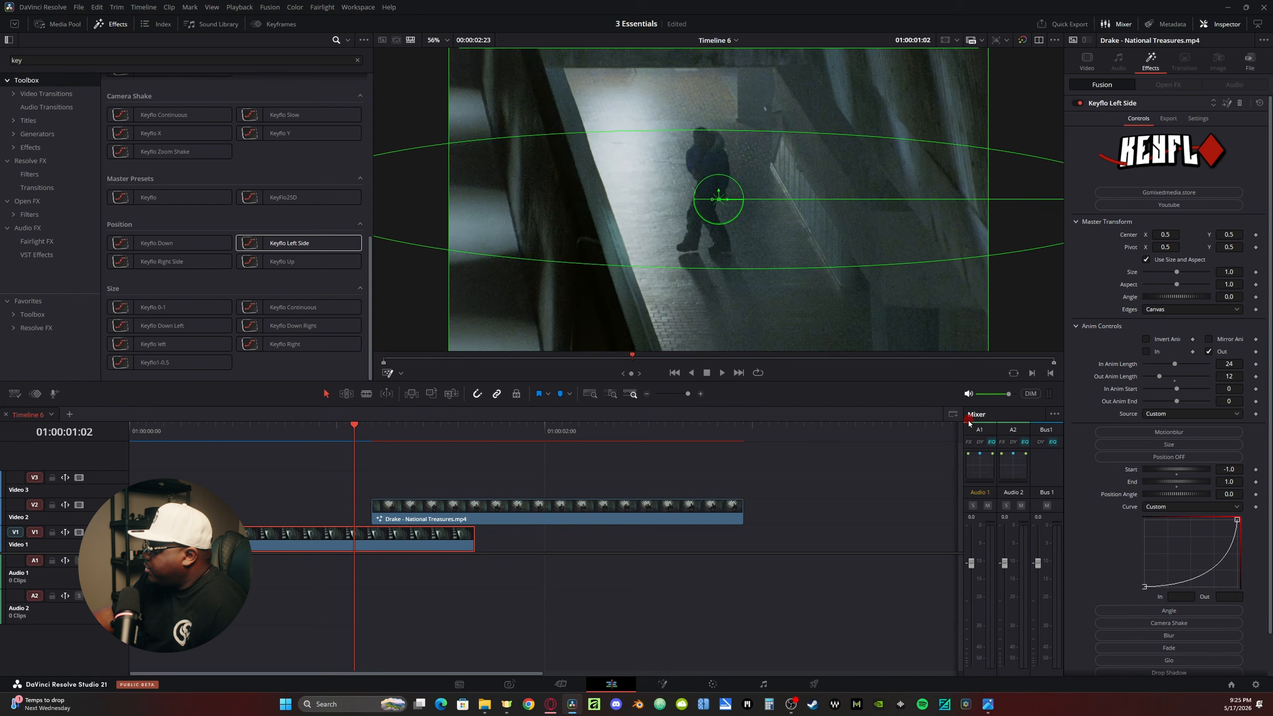
{"action": "left_click", "coordinate": [1195, 431]}
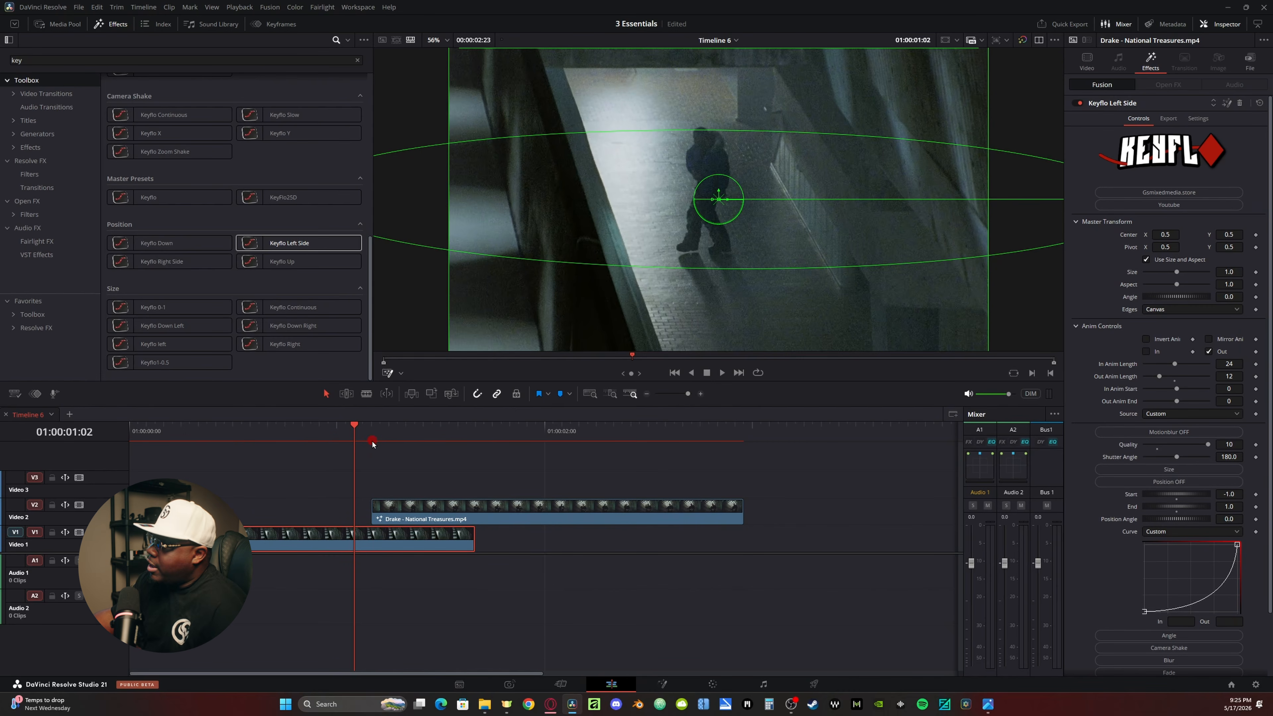
Play through the clip overlap to review the slide transition with motion blur.
{"action": "left_click", "coordinate": [460, 475]}
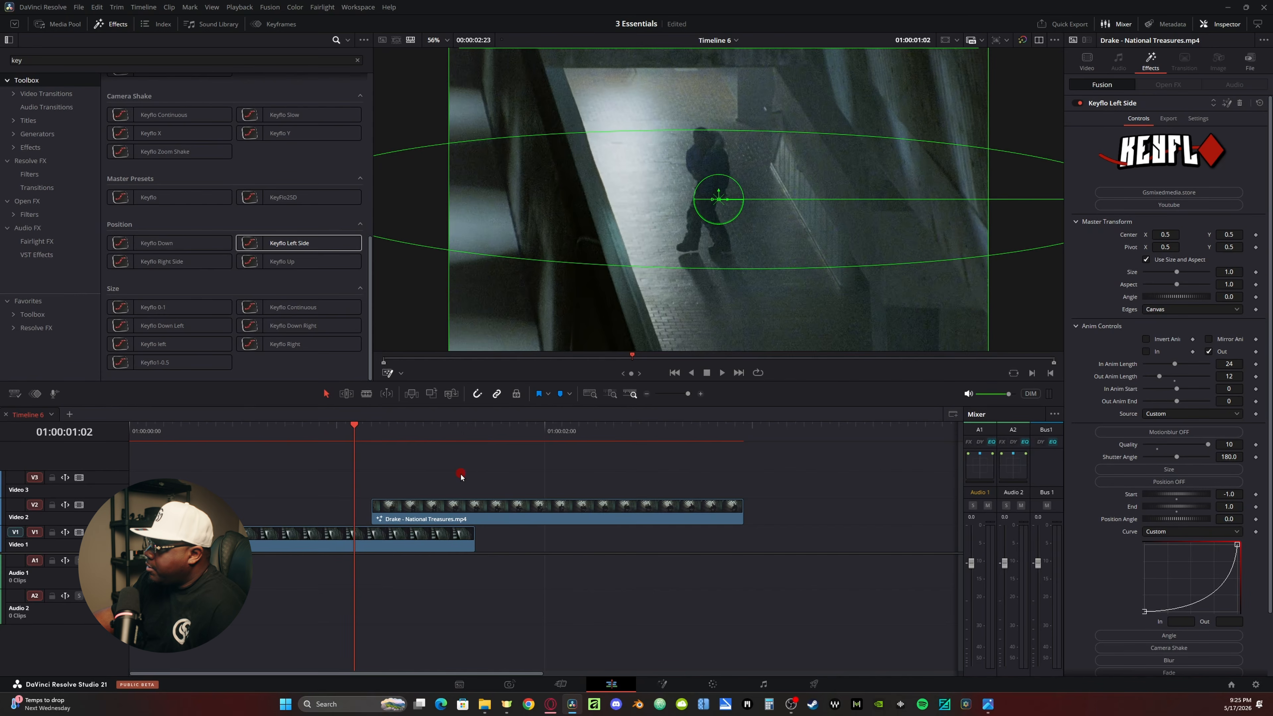
{"action": "key", "text": "space"}
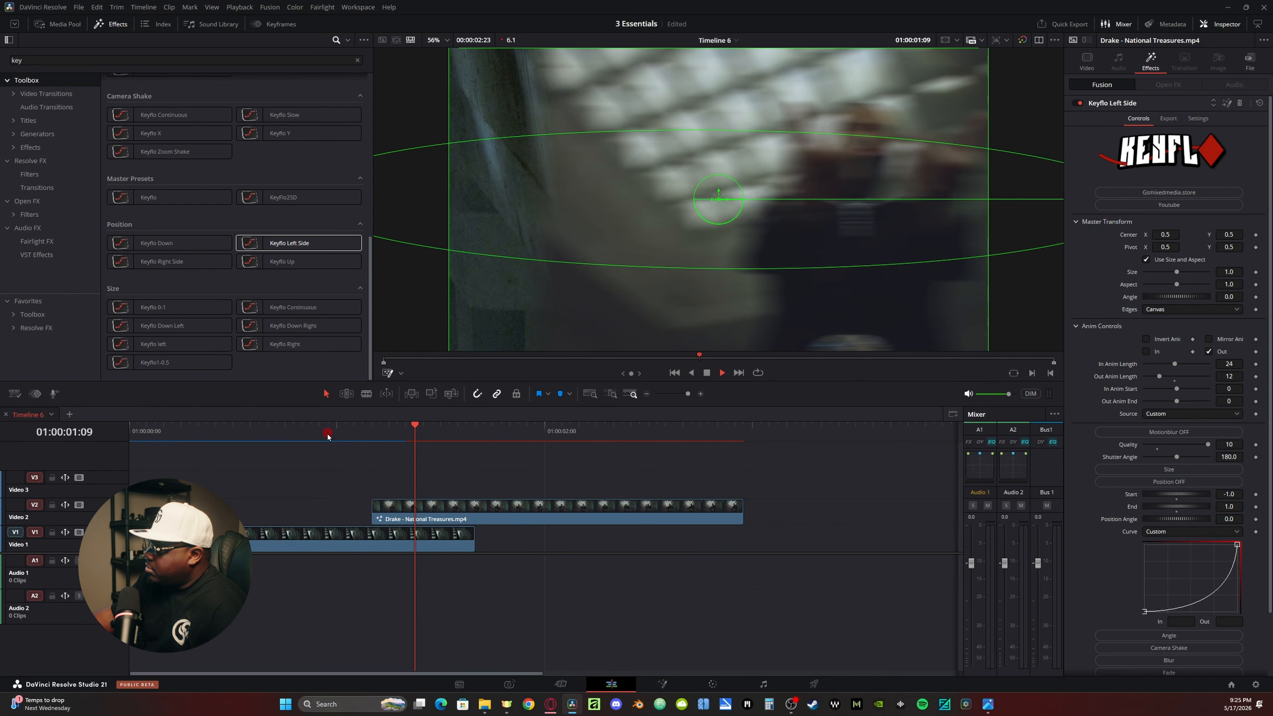
{"action": "key", "text": "space"}
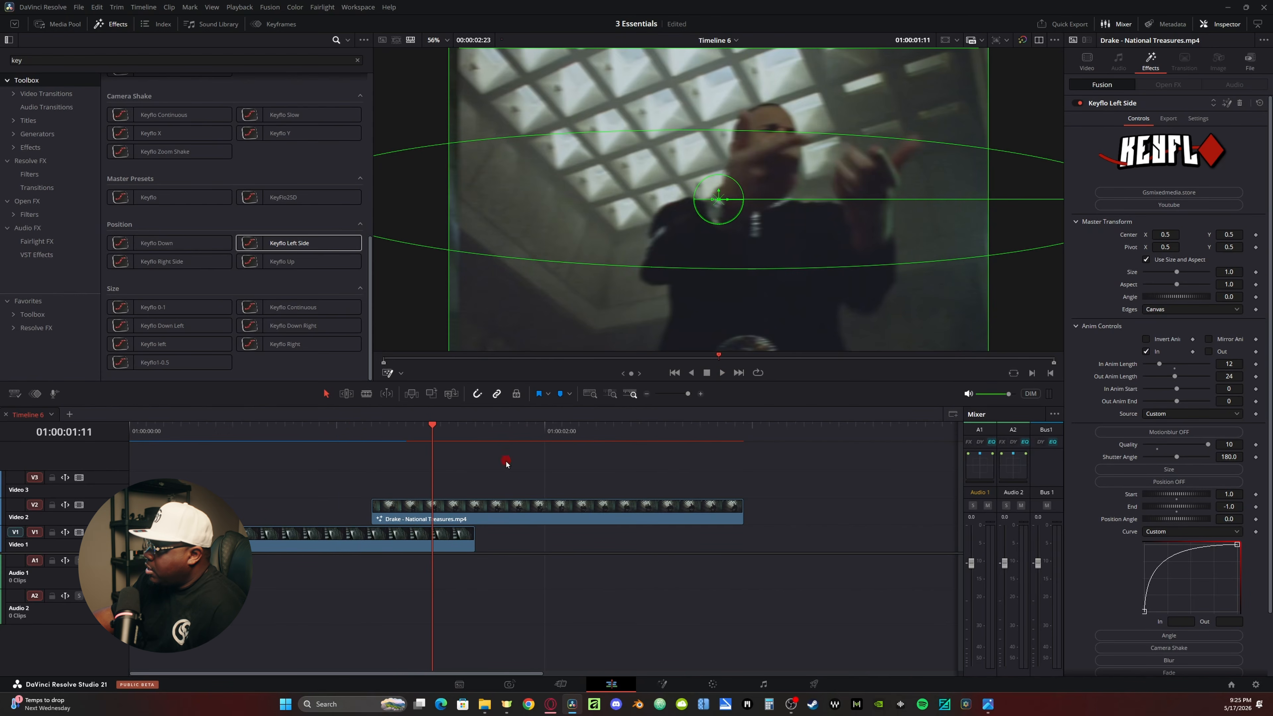
{"action": "left_click", "coordinate": [362, 439]}
{"action": "key", "text": "p"}
{"action": "key", "text": "space"}
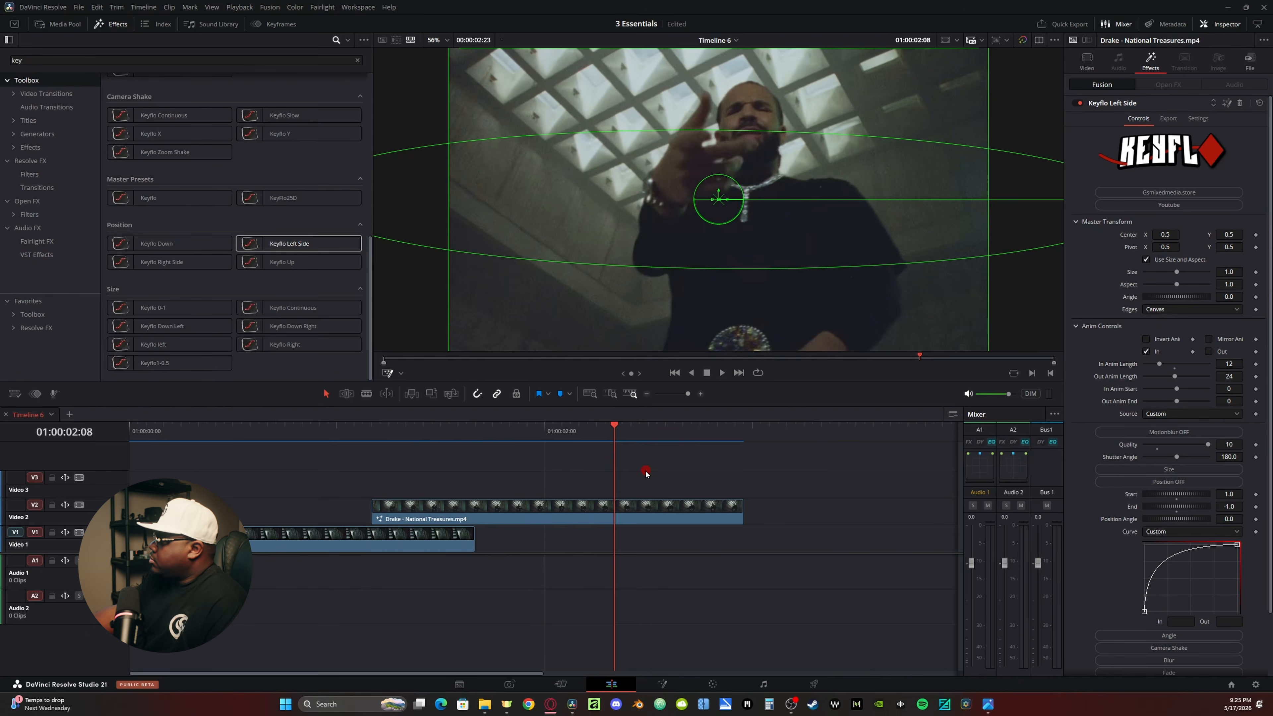
Auto-detect the export settings of the Video 2 clip's Keyflo effect and name the effect "eaase out".
{"action": "left_click", "coordinate": [420, 509]}
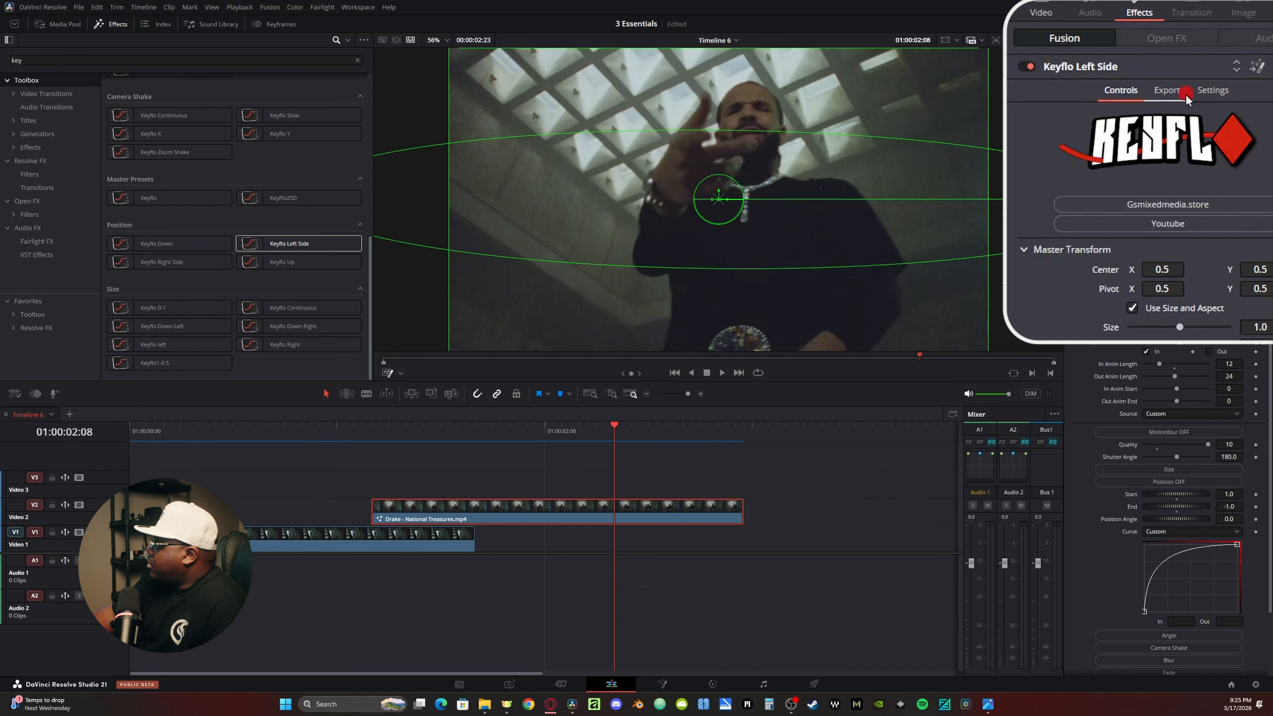
{"action": "left_click", "coordinate": [1169, 120]}
{"action": "left_click", "coordinate": [1124, 216]}
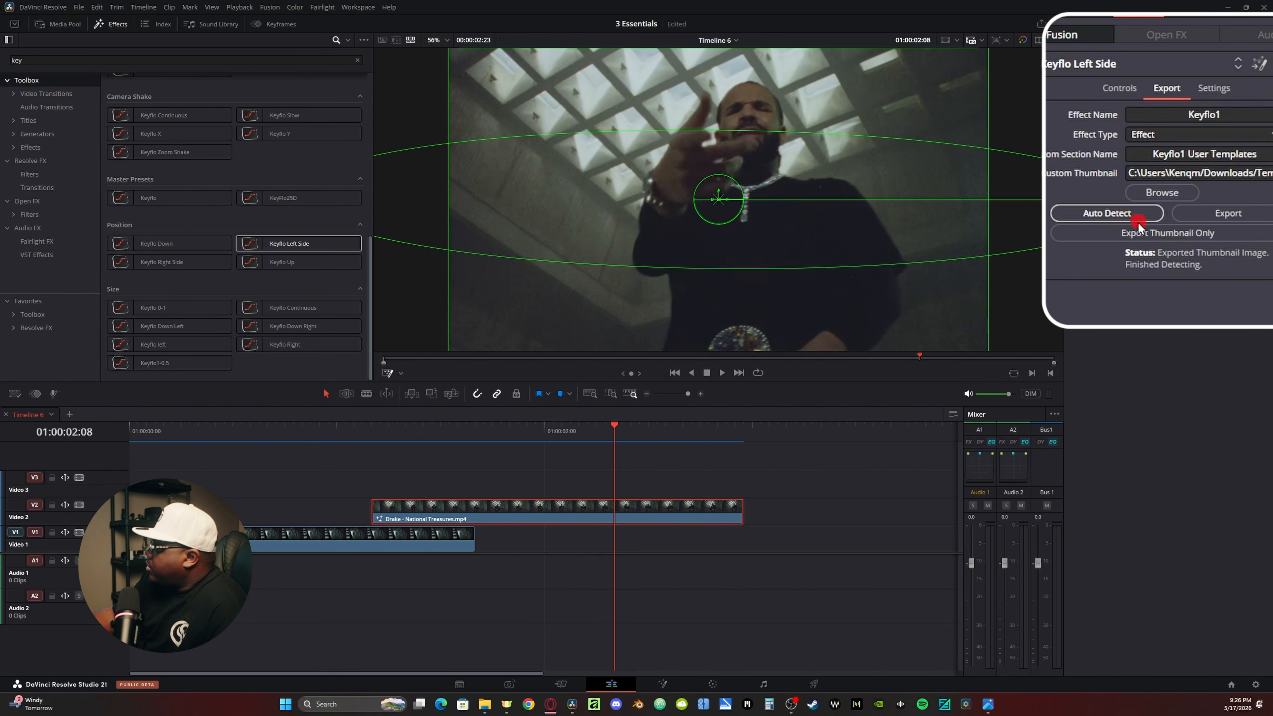
{"action": "left_click", "coordinate": [1244, 115]}
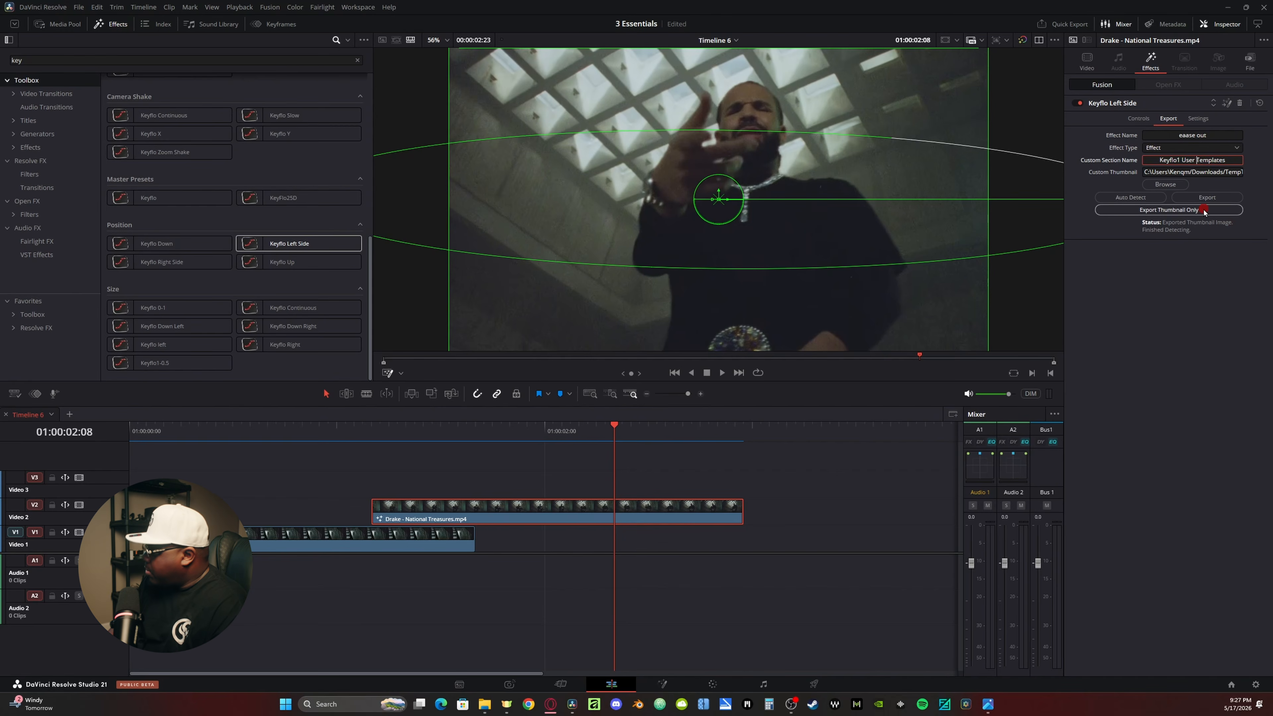
Change the custom section name to "Keyflo1 whipTemplates" and export the Video 2 clip's effect as a template.
{"action": "key", "text": "BackSpace"}
{"action": "key", "text": "BackSpace"}
{"action": "key", "text": "BackSpace"}
{"action": "key", "text": "BackSpace"}
{"action": "key", "text": "BackSpace"}
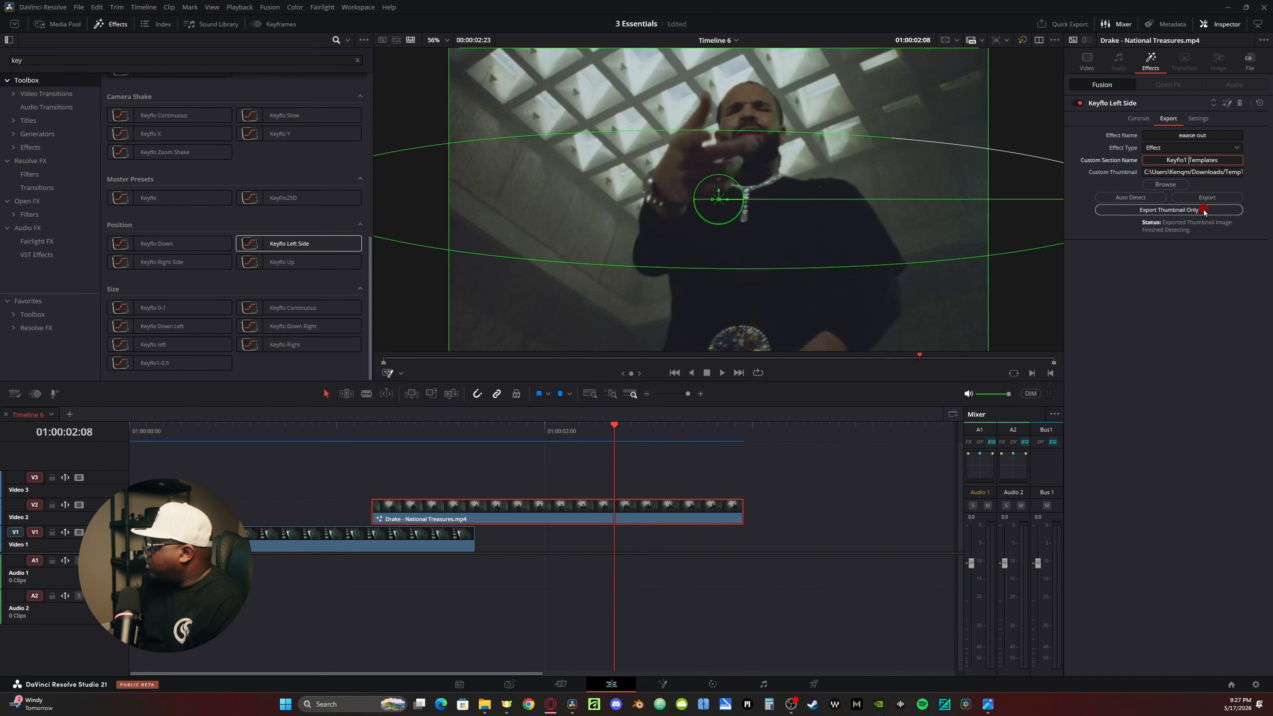
{"action": "type", "text": "whip"}
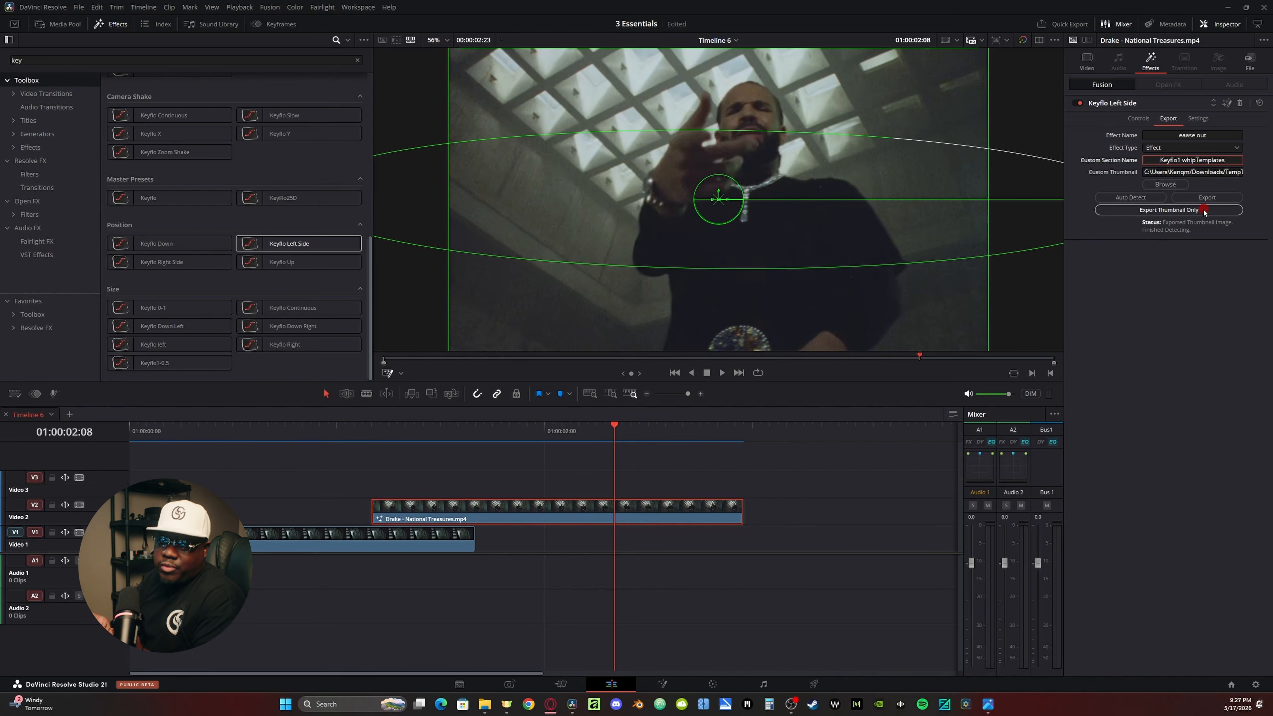
{"action": "left_click", "coordinate": [1206, 197]}
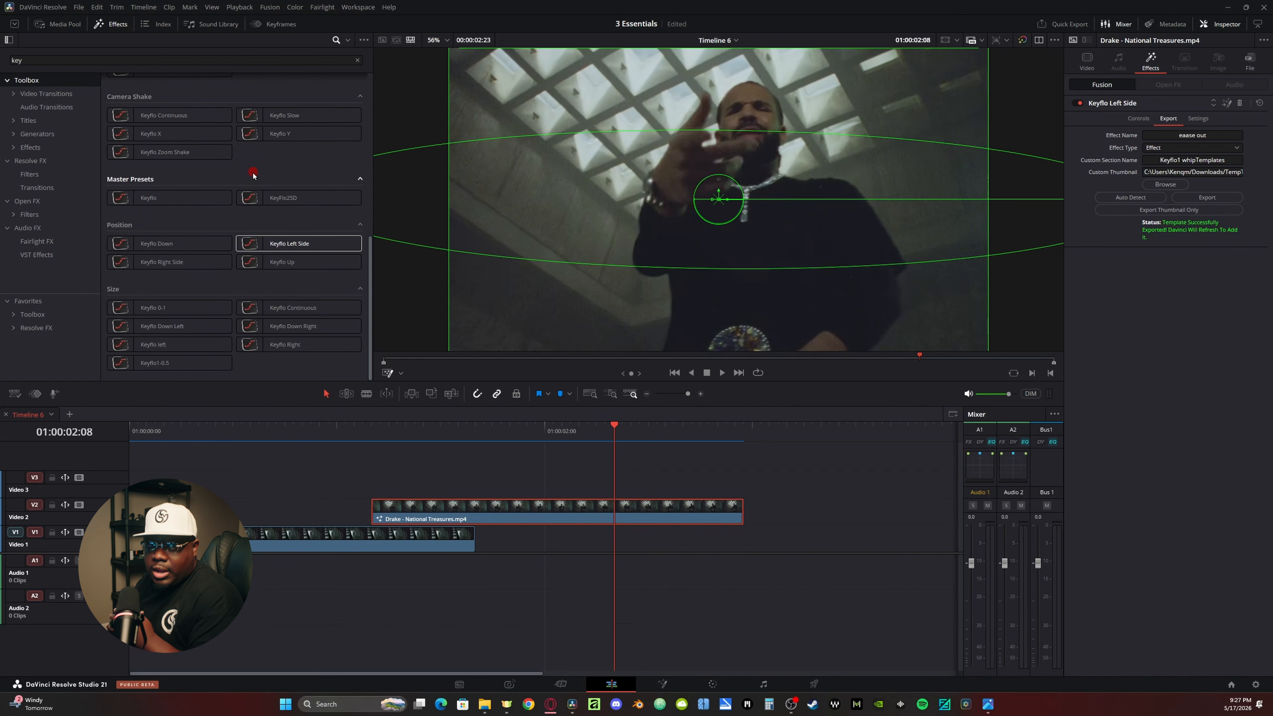
With the playhead at 01:00:01:05, auto-detect the export settings of the Video 1 clip's Keyflo effect and name it "ease in".
{"action": "left_click", "coordinate": [381, 429]}
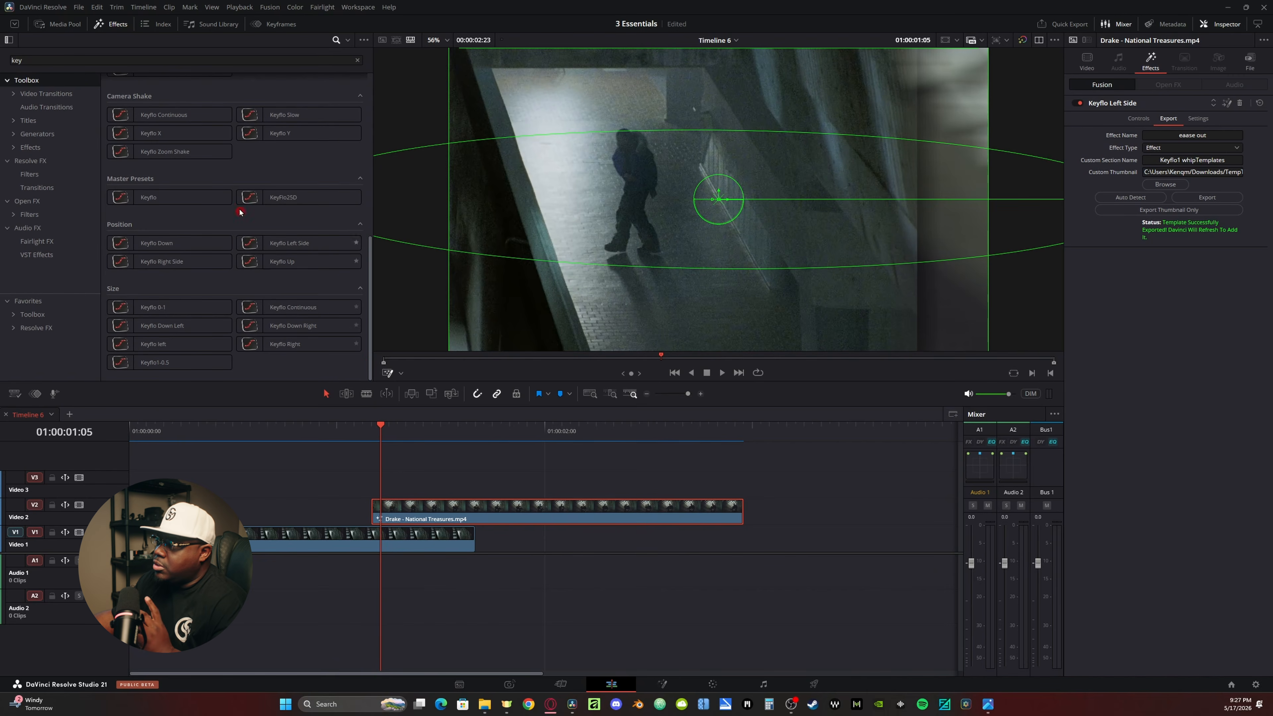
{"action": "left_click", "coordinate": [237, 197]}
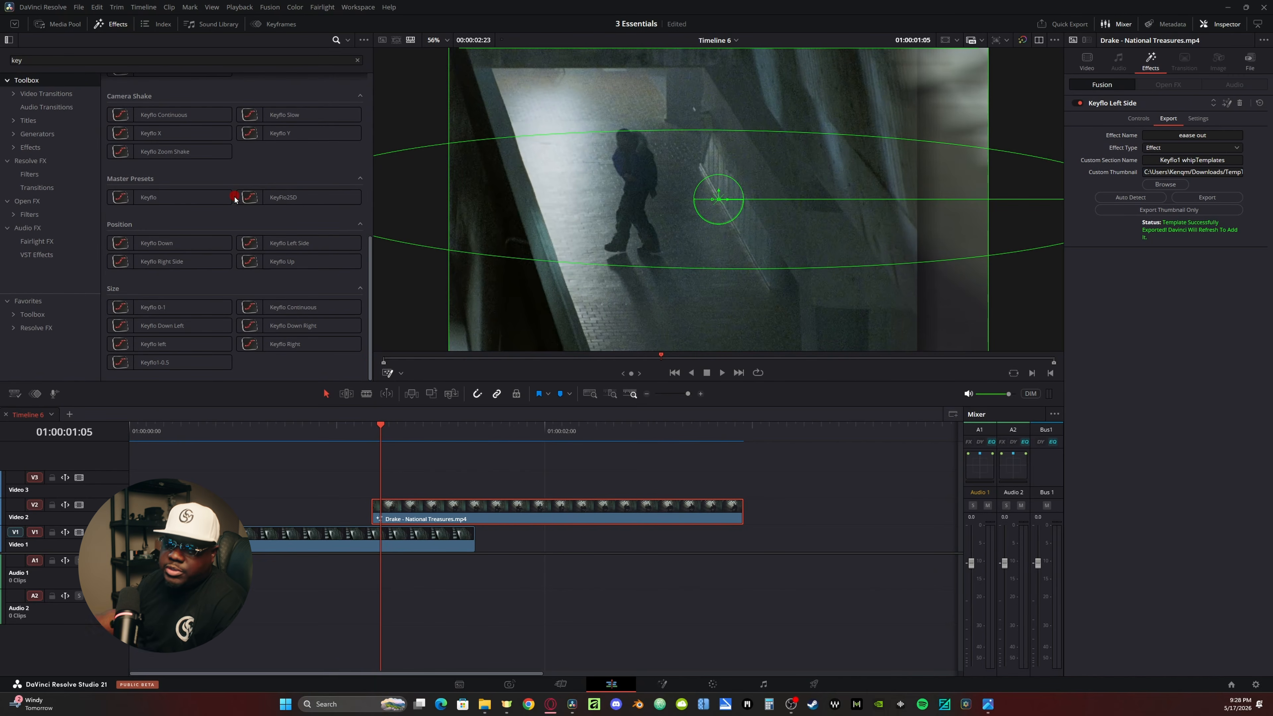
{"action": "left_click", "coordinate": [399, 540]}
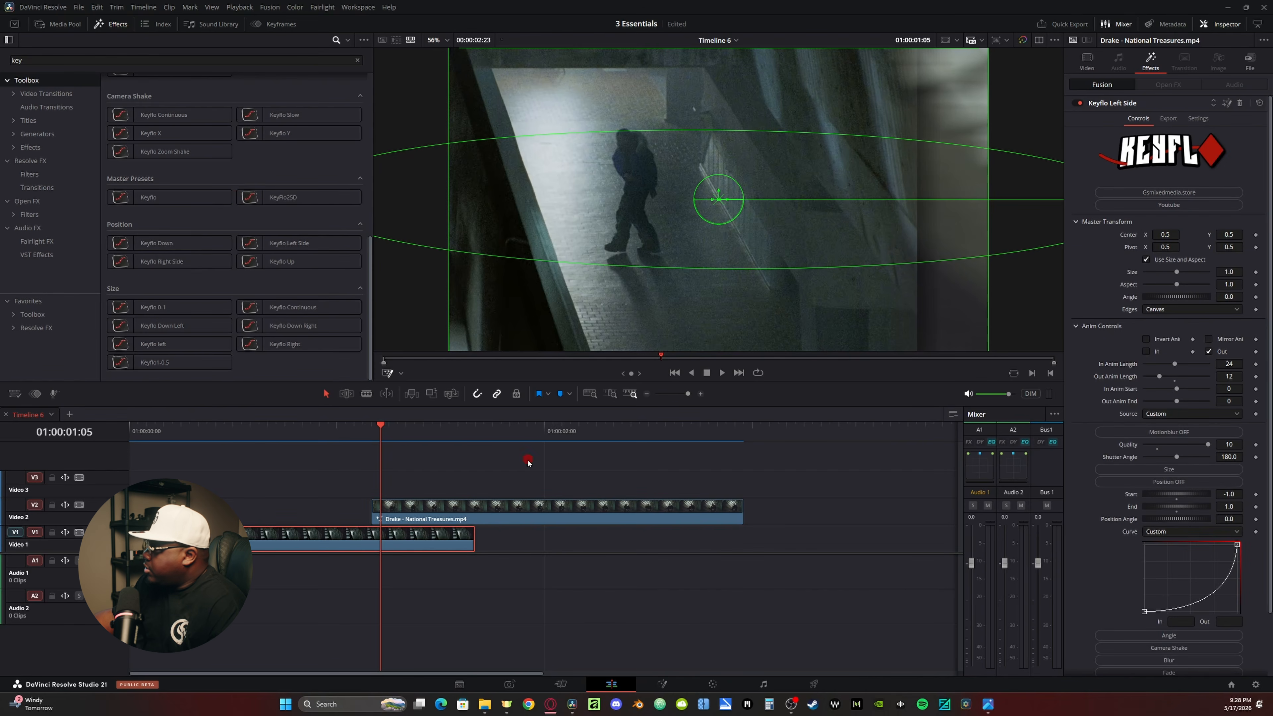
{"action": "left_click", "coordinate": [1168, 119]}
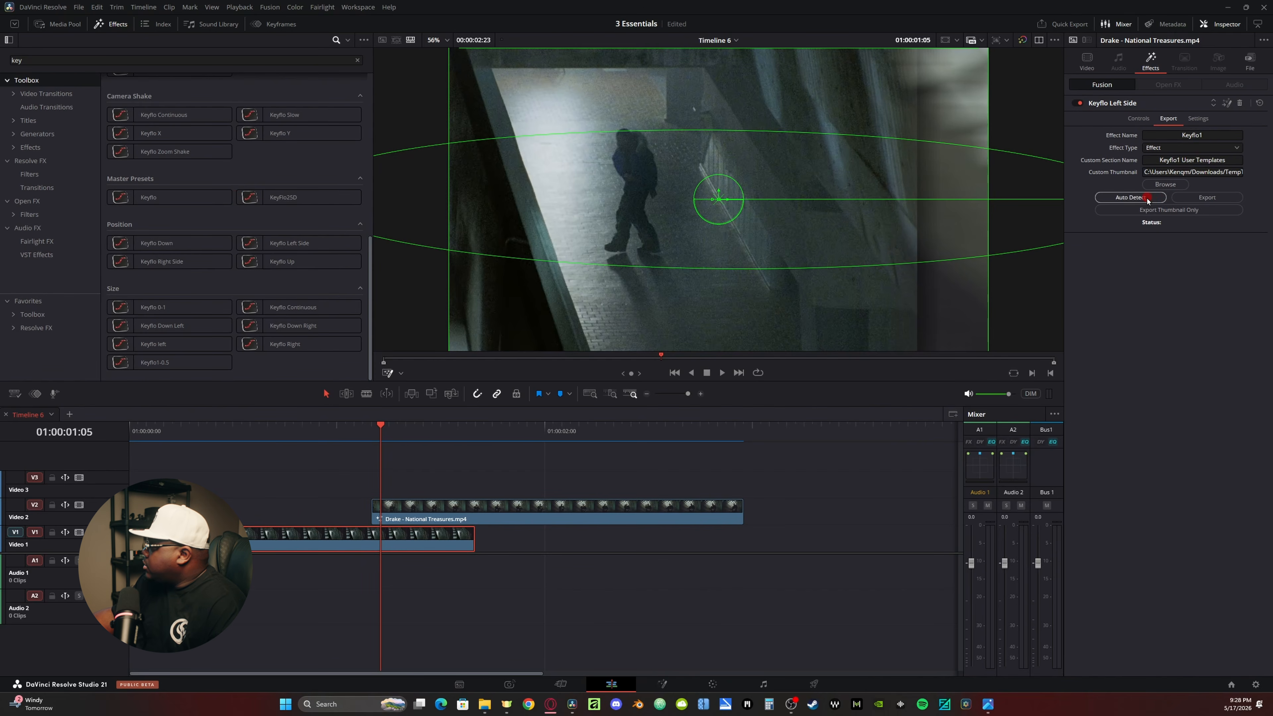
{"action": "left_click", "coordinate": [1148, 197]}
{"action": "left_click", "coordinate": [1211, 132]}
{"action": "type", "text": "e"}
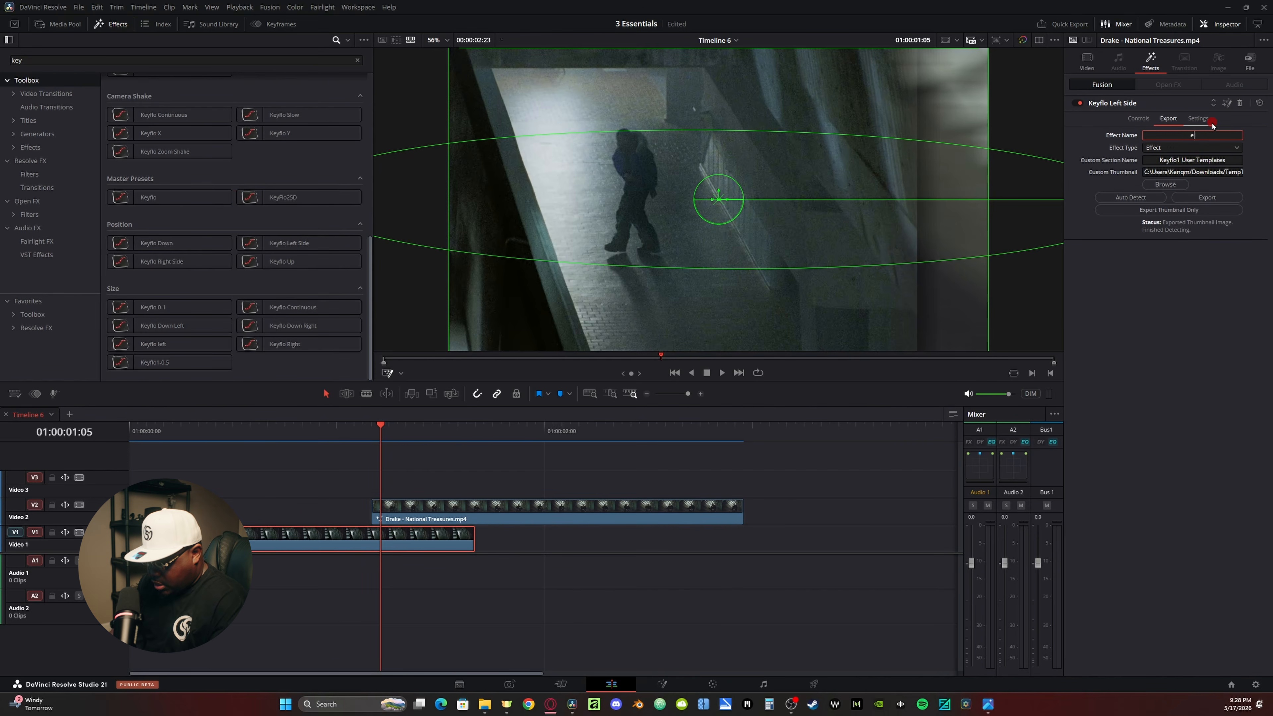
{"action": "type", "text": "ase in"}
Set the custom section name to "Keyflo1 whip Templates" and export the Video 1 clip's effect as a template.
{"action": "key", "text": "Tab"}
{"action": "key", "text": "BackSpace"}
{"action": "key", "text": "BackSpace"}
{"action": "key", "text": "BackSpace"}
{"action": "key", "text": "BackSpace"}
{"action": "key", "text": "BackSpace"}
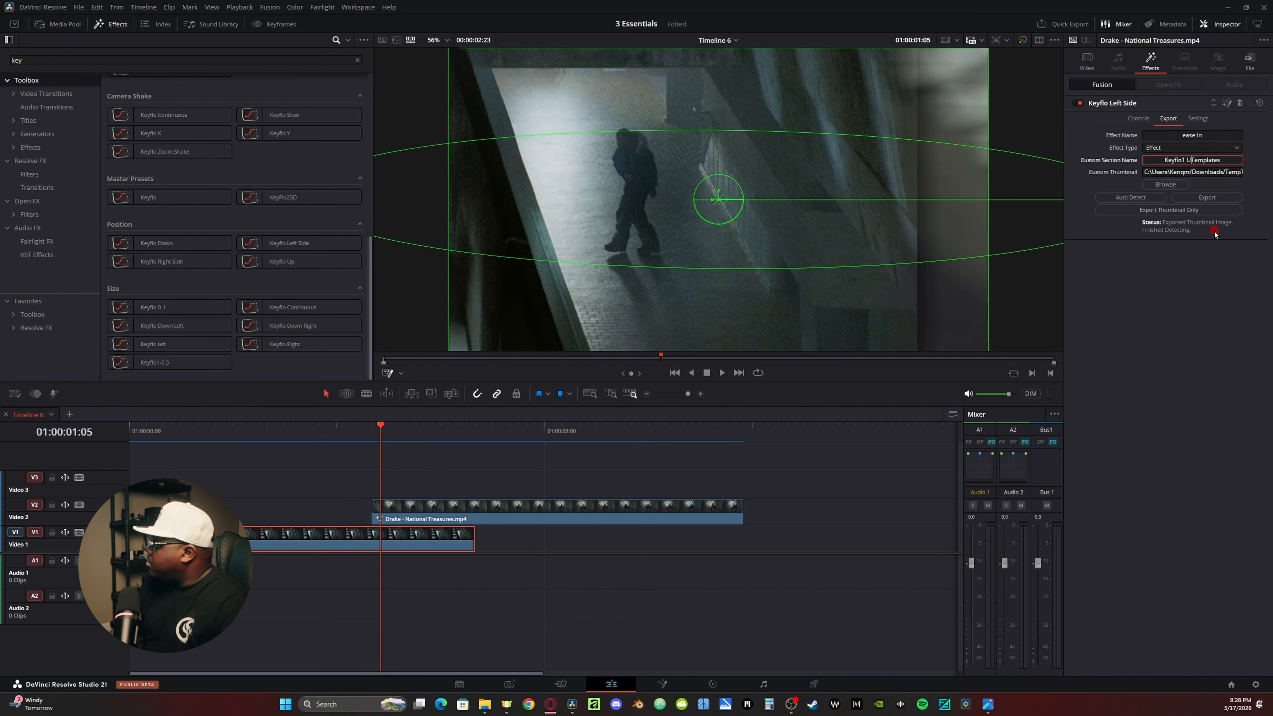
{"action": "type", "text": "whip"}
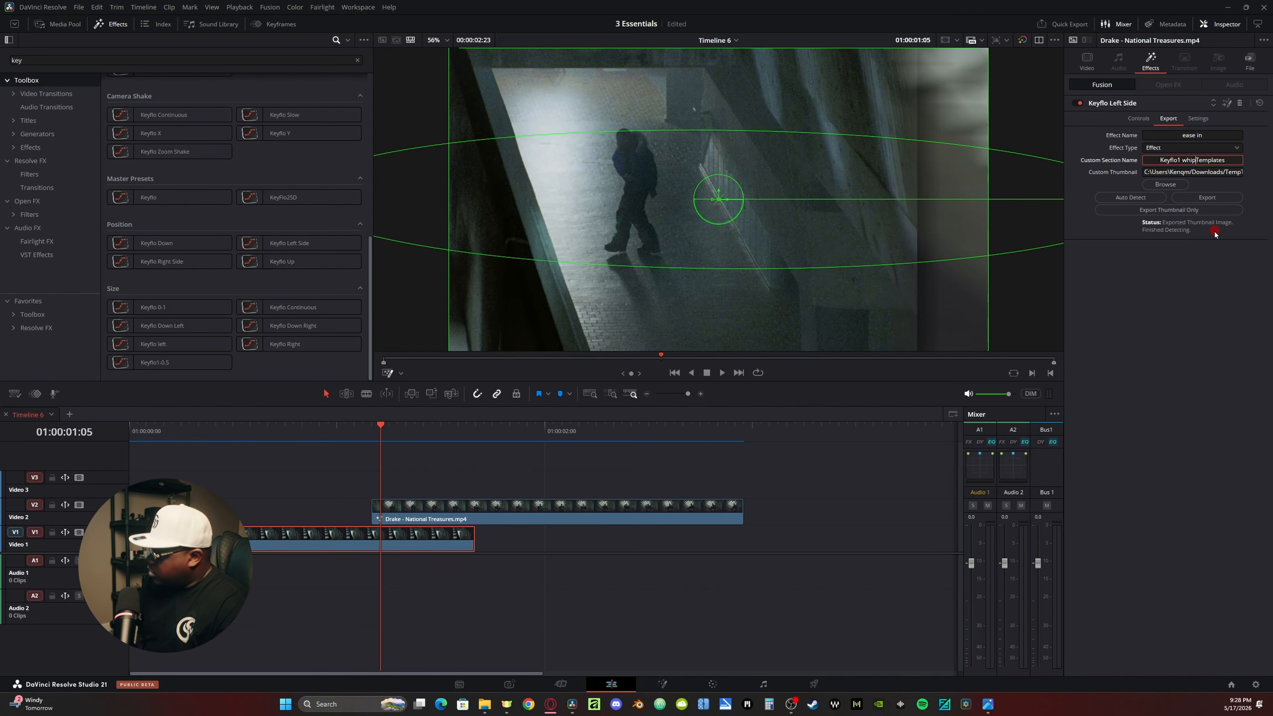
{"action": "left_click", "coordinate": [1208, 198]}
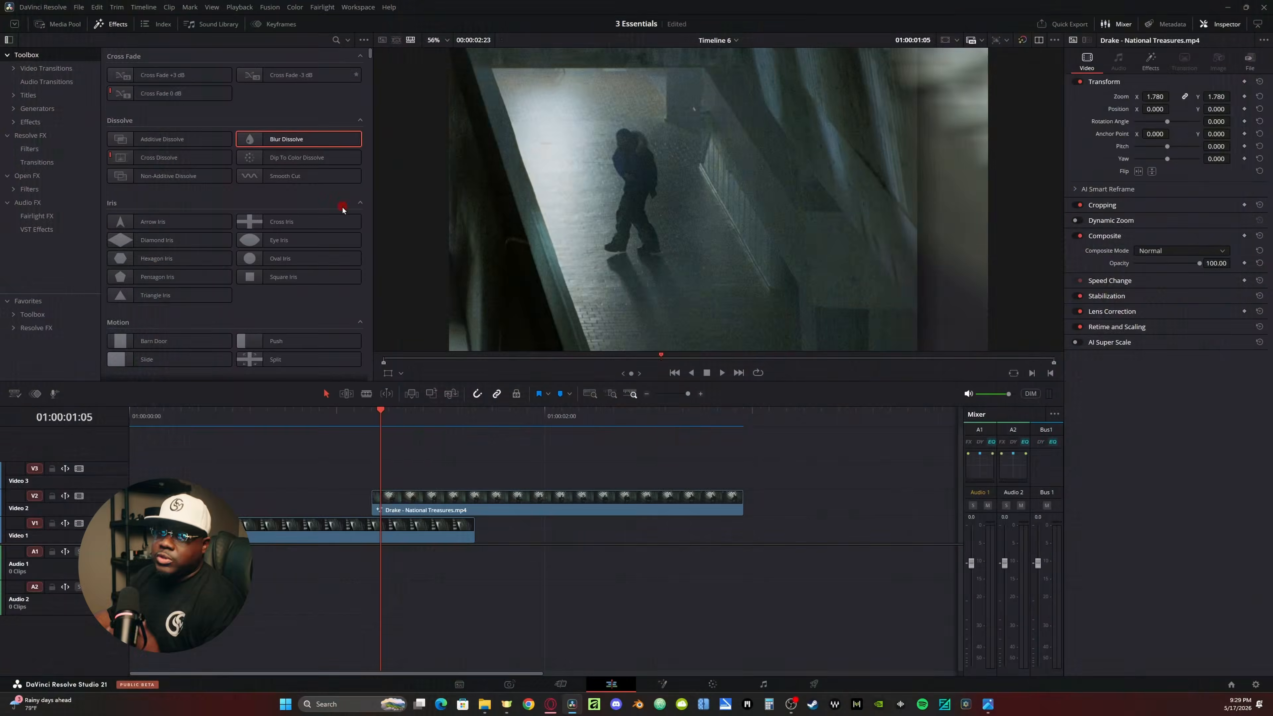
Search the effects library for "keyflo" and delete the Keyflo Left Side effect from the Video 2 clip.
{"action": "left_click", "coordinate": [336, 40]}
{"action": "type", "text": "keyflo"}
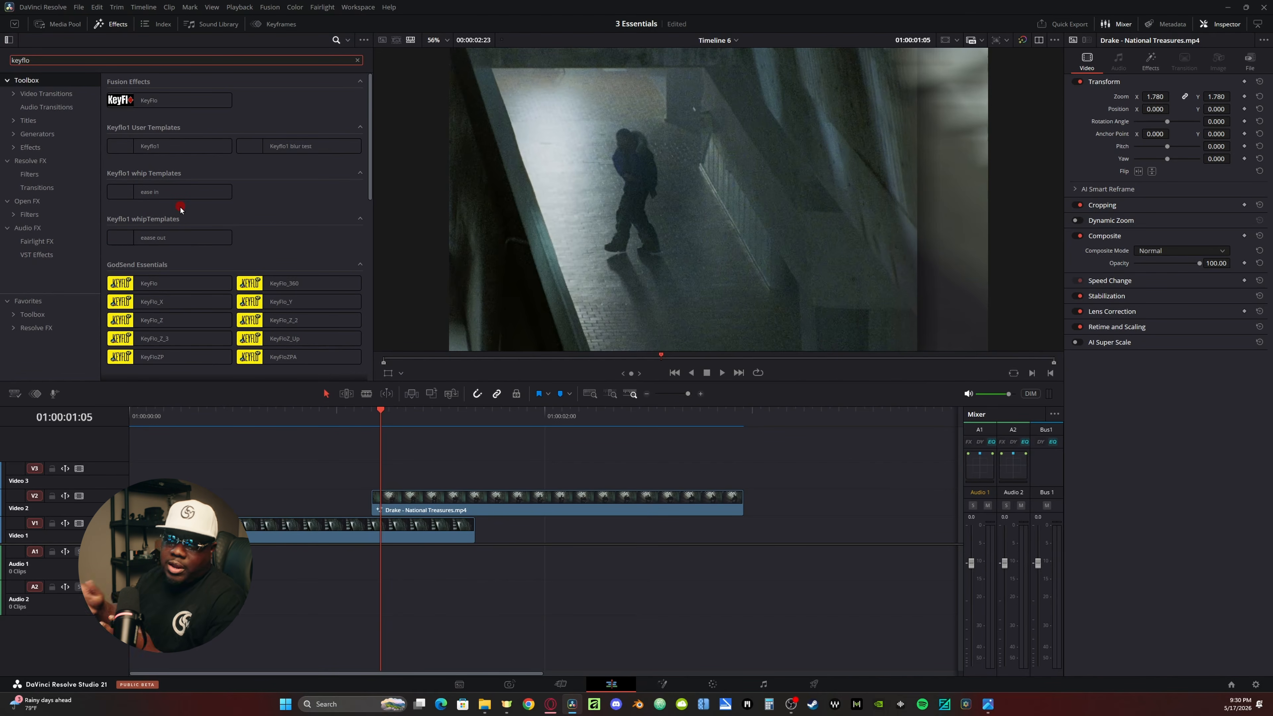
{"action": "left_click", "coordinate": [556, 502]}
{"action": "left_click", "coordinate": [1161, 69]}
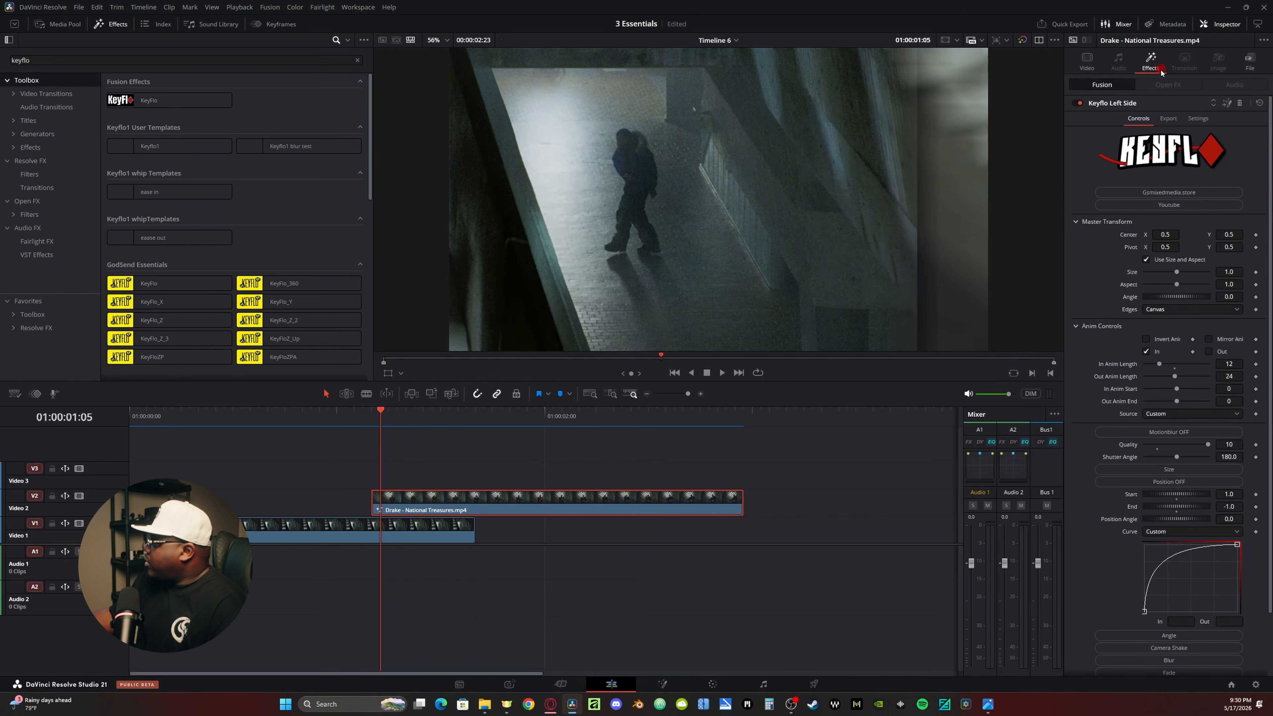
{"action": "left_click", "coordinate": [1242, 103]}
{"action": "left_click", "coordinate": [795, 461]}
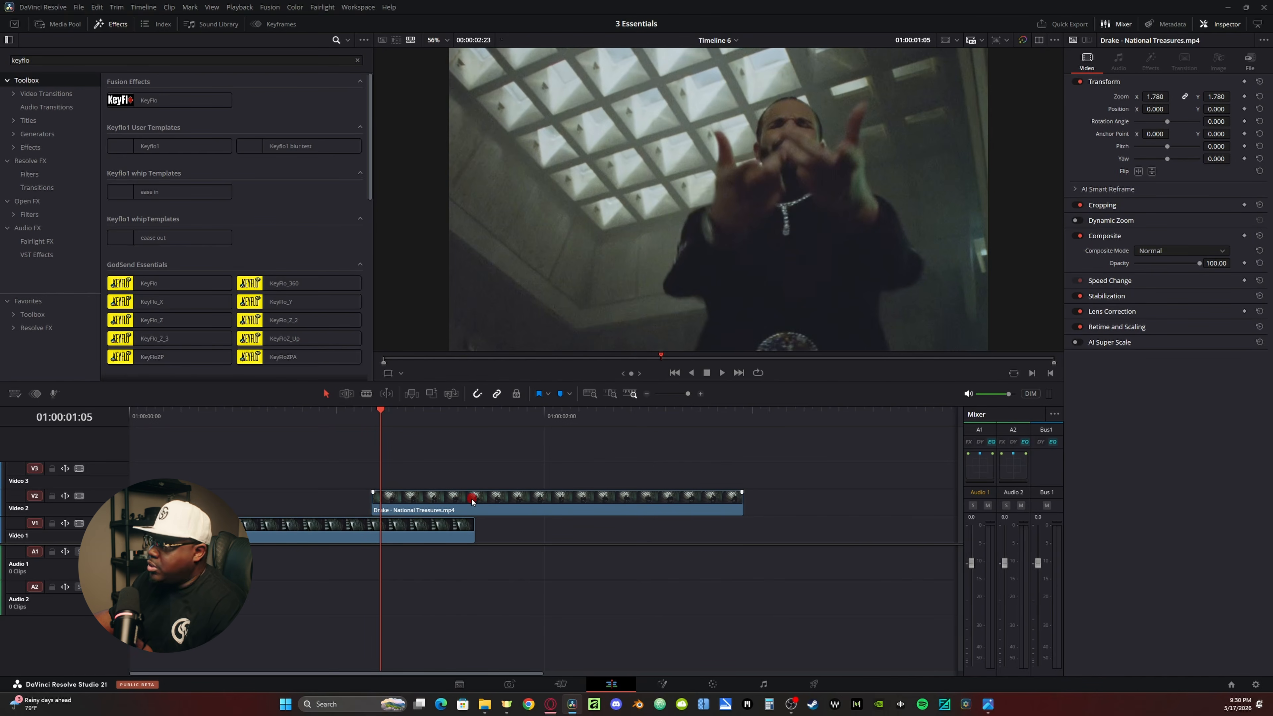
Apply the exported "ease in" template to the Video 1 clip and the ease-out template to the Video 2 clip.
{"action": "left_click", "coordinate": [145, 192]}
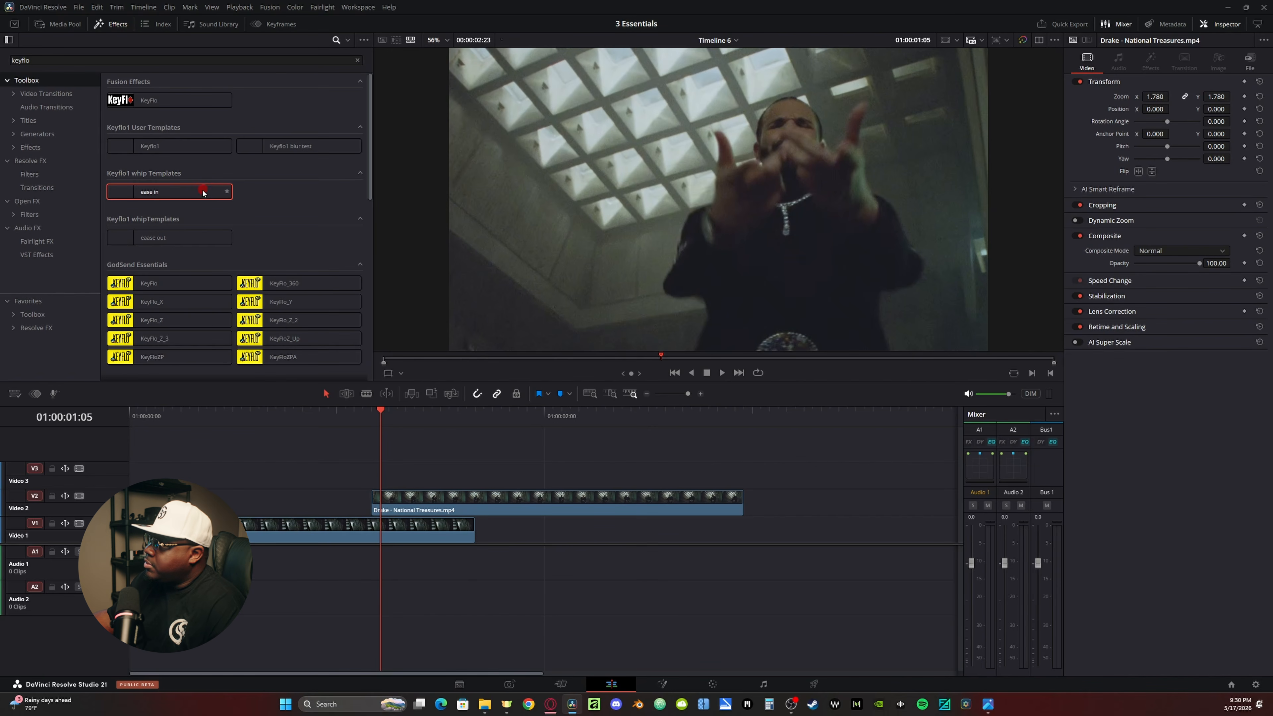
{"action": "left_click_drag", "start_coordinate": [145, 192], "coordinate": [391, 530]}
{"action": "left_click_drag", "start_coordinate": [156, 237], "coordinate": [415, 503]}
{"action": "left_click", "coordinate": [413, 537]}
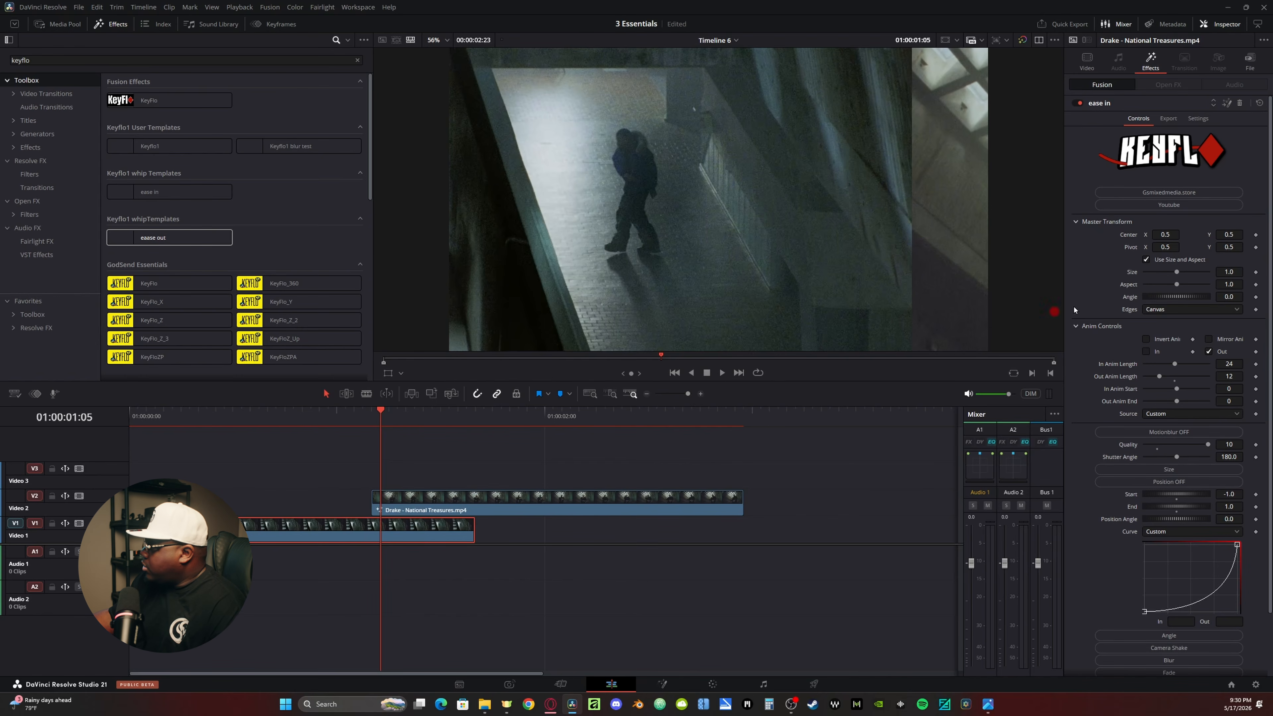
{"action": "scroll", "coordinate": [1190, 498], "scroll_direction": "down", "scroll_amount": 2}
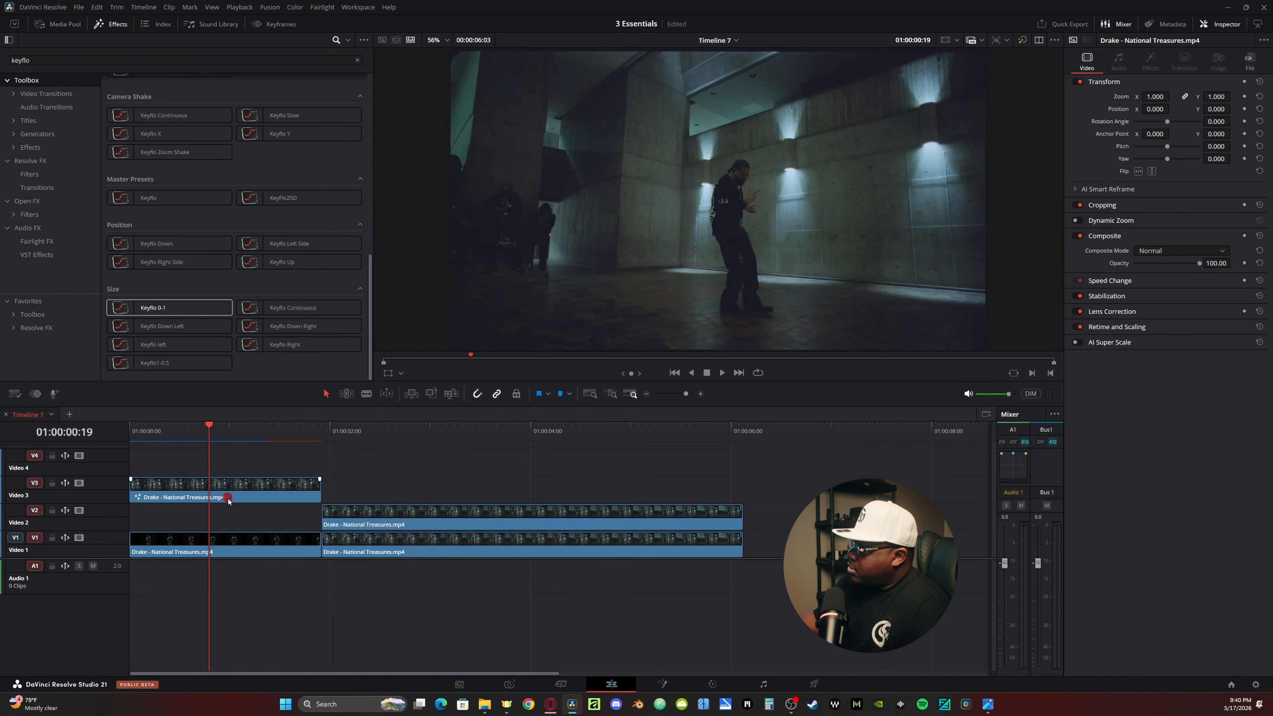
Duplicate the Video 3 clip in Timeline 7 onto Video 2 directly beneath it.
{"action": "left_click", "coordinate": [232, 495]}
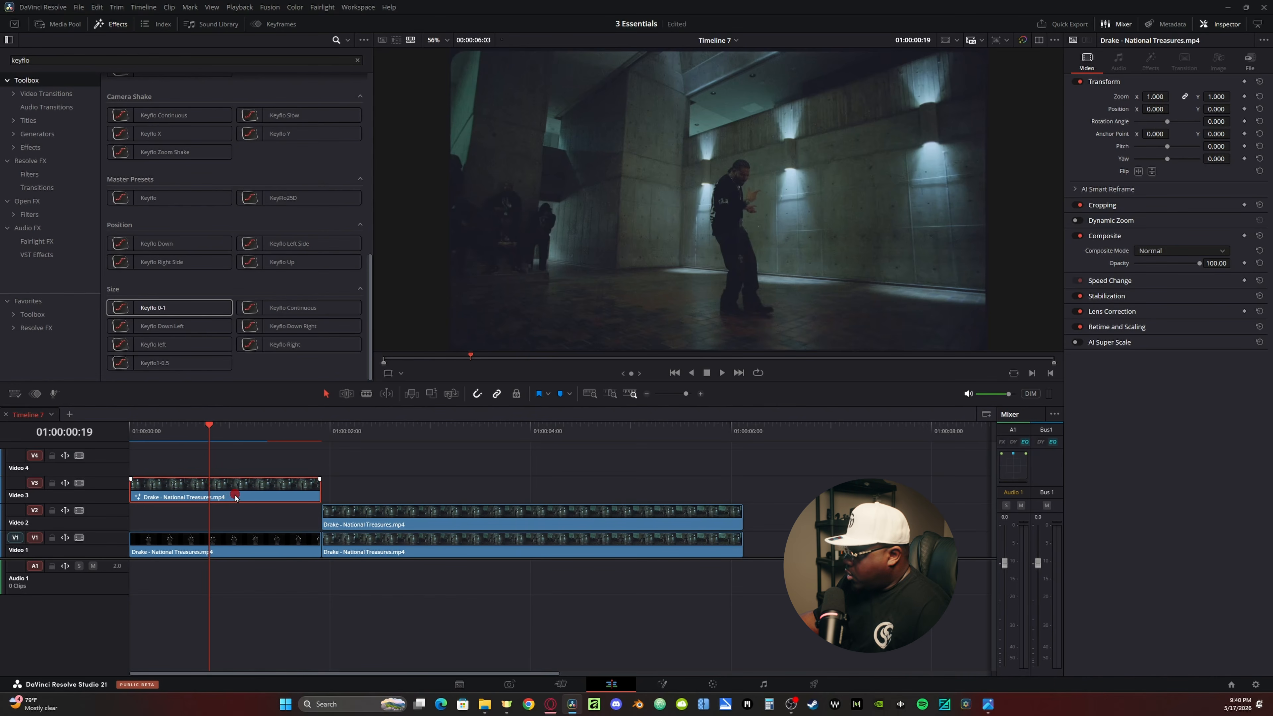
{"action": "left_click_drag", "start_coordinate": [235, 495], "coordinate": [237, 514]}
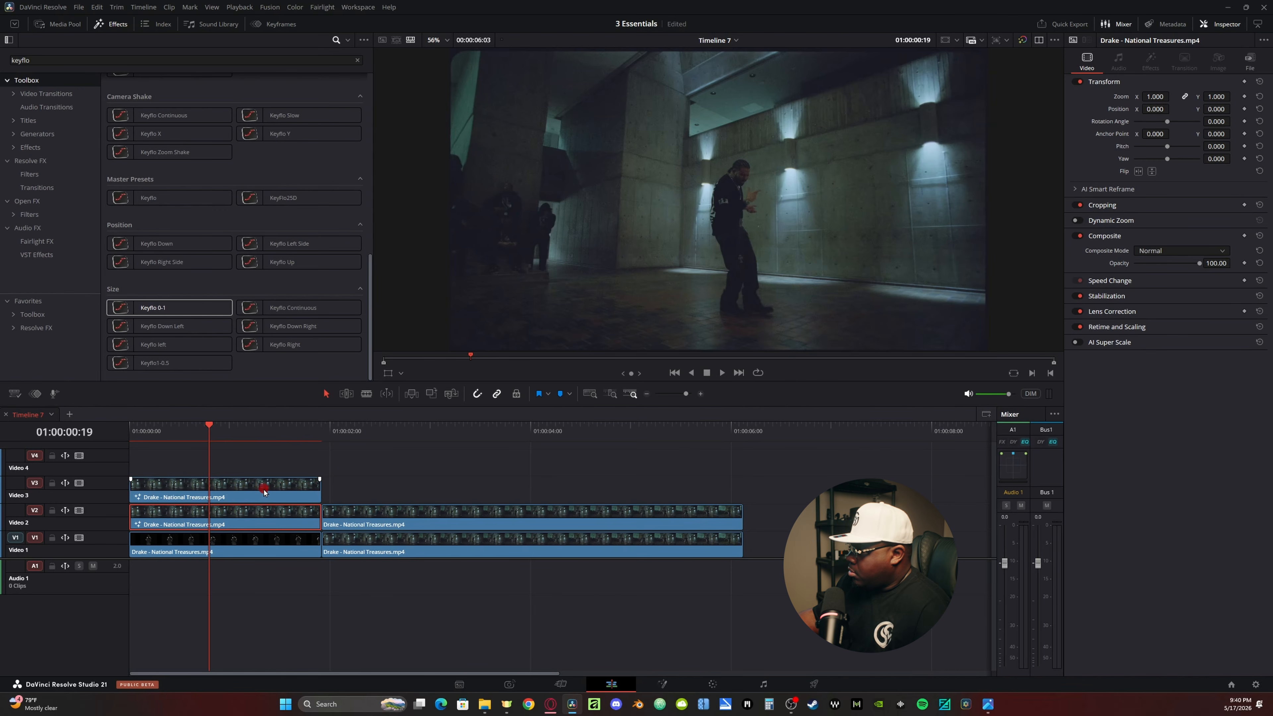
On the Fusion page, add a Magic Mask to the Video 3 clip at frame 22 and stroke over the standing man.
{"action": "left_click", "coordinate": [263, 489]}
{"action": "key", "text": "Right"}
{"action": "key", "text": "Right"}
{"action": "key", "text": "Right"}
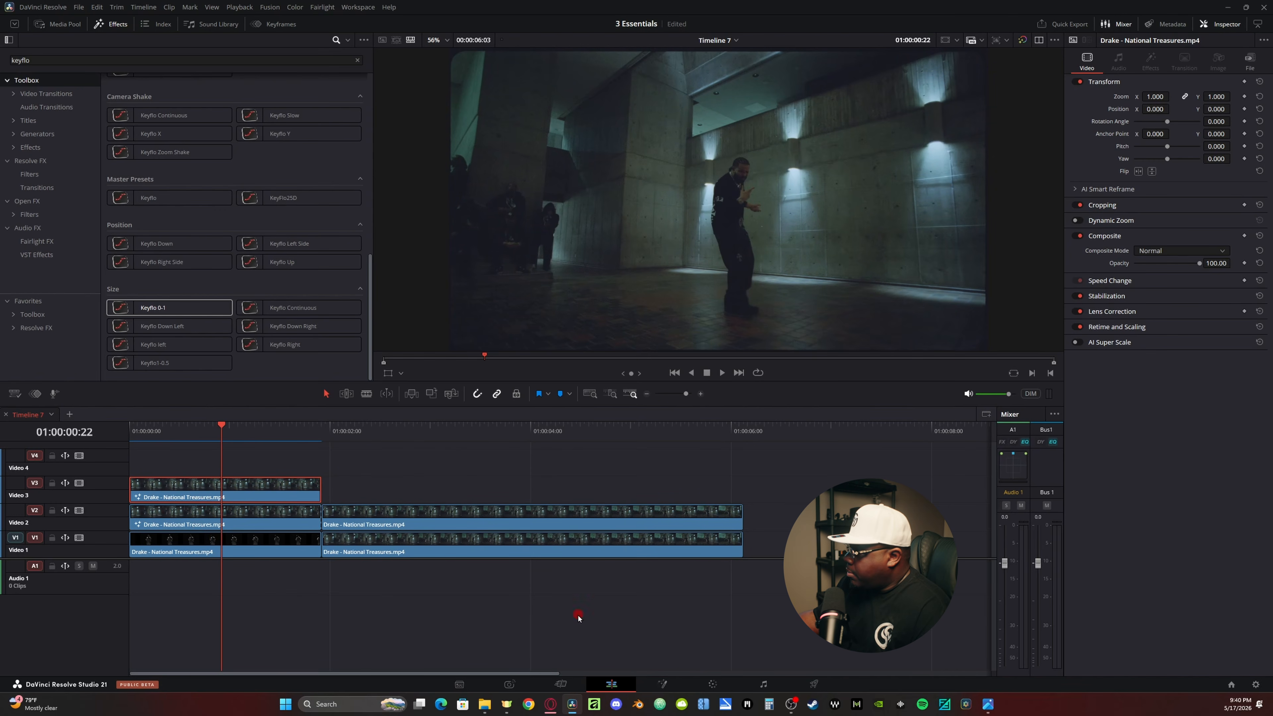
{"action": "left_click", "coordinate": [662, 682]}
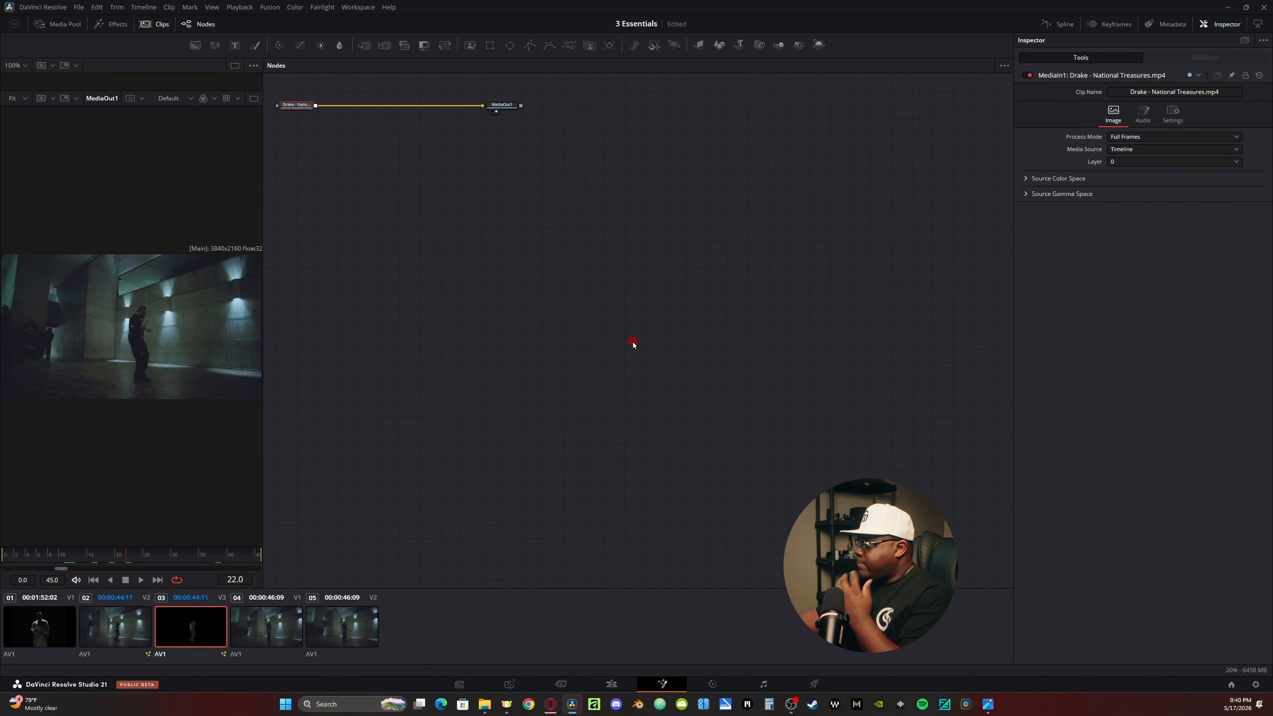
{"action": "left_click", "coordinate": [590, 46]}
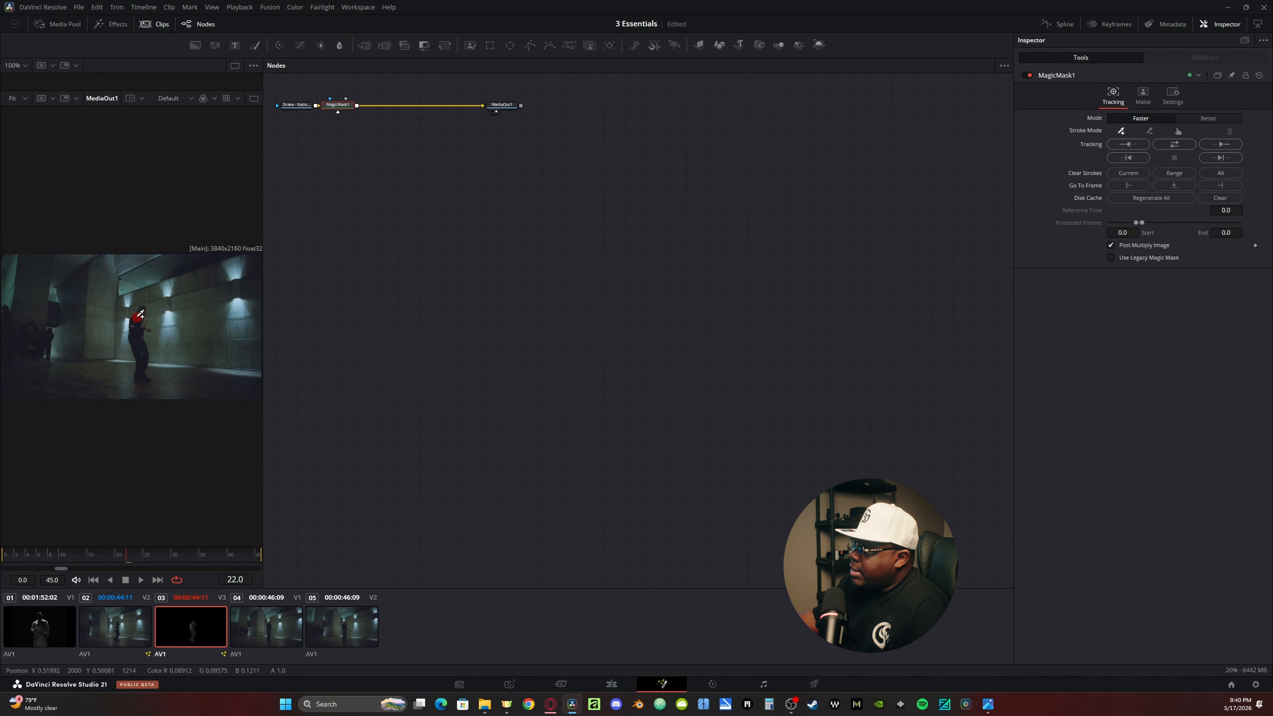
{"action": "left_click_drag", "start_coordinate": [141, 311], "coordinate": [139, 343]}
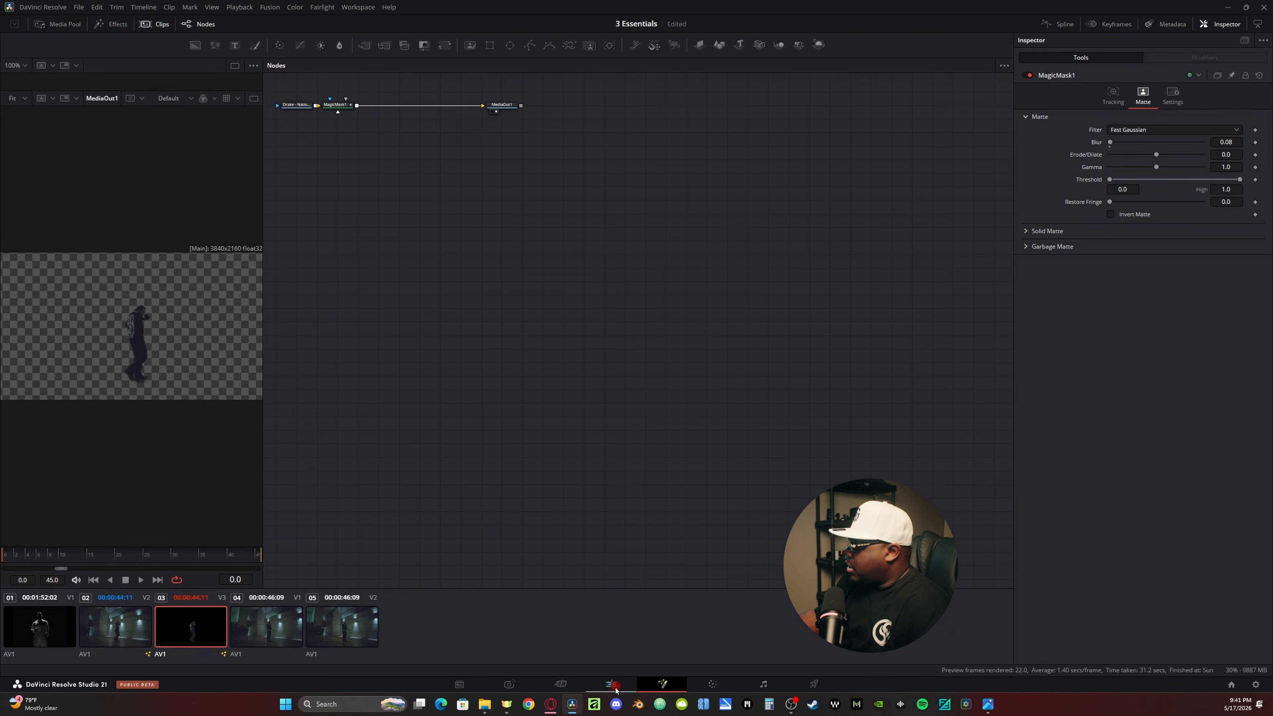
Return to the Edit page and disable the duplicate clip on Video 2 beneath the masked clip.
{"action": "left_click", "coordinate": [611, 685]}
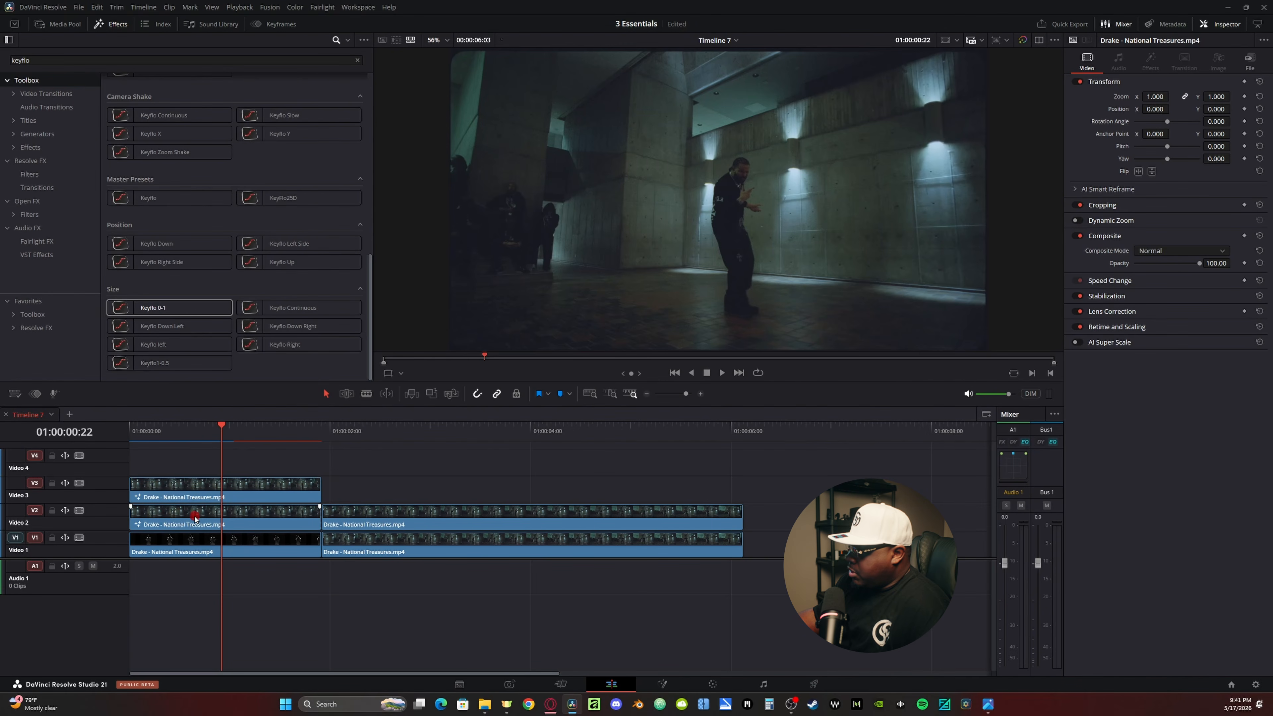
{"action": "left_click", "coordinate": [187, 517]}
{"action": "key", "text": "d"}
{"action": "key", "text": "Home"}
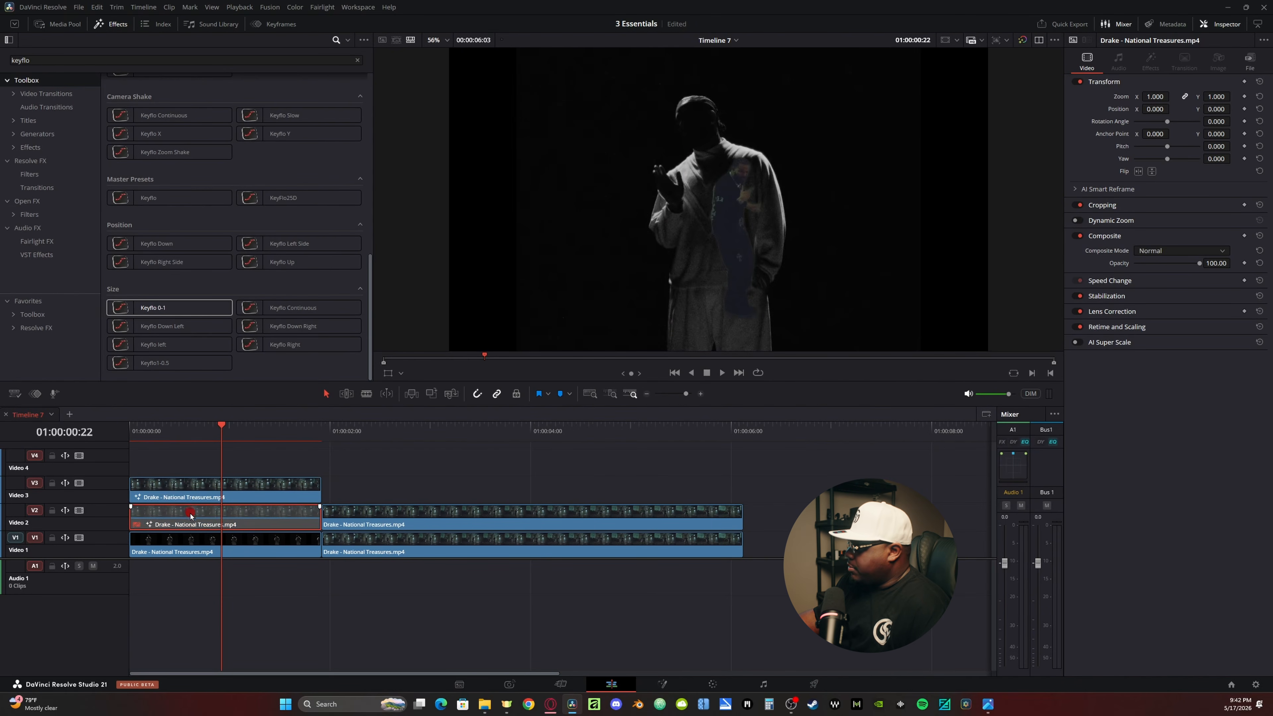
Apply the Keyflo 0-1 size effect to the masked Video 3 clip and play the timeline from the start.
{"action": "key", "text": "space"}
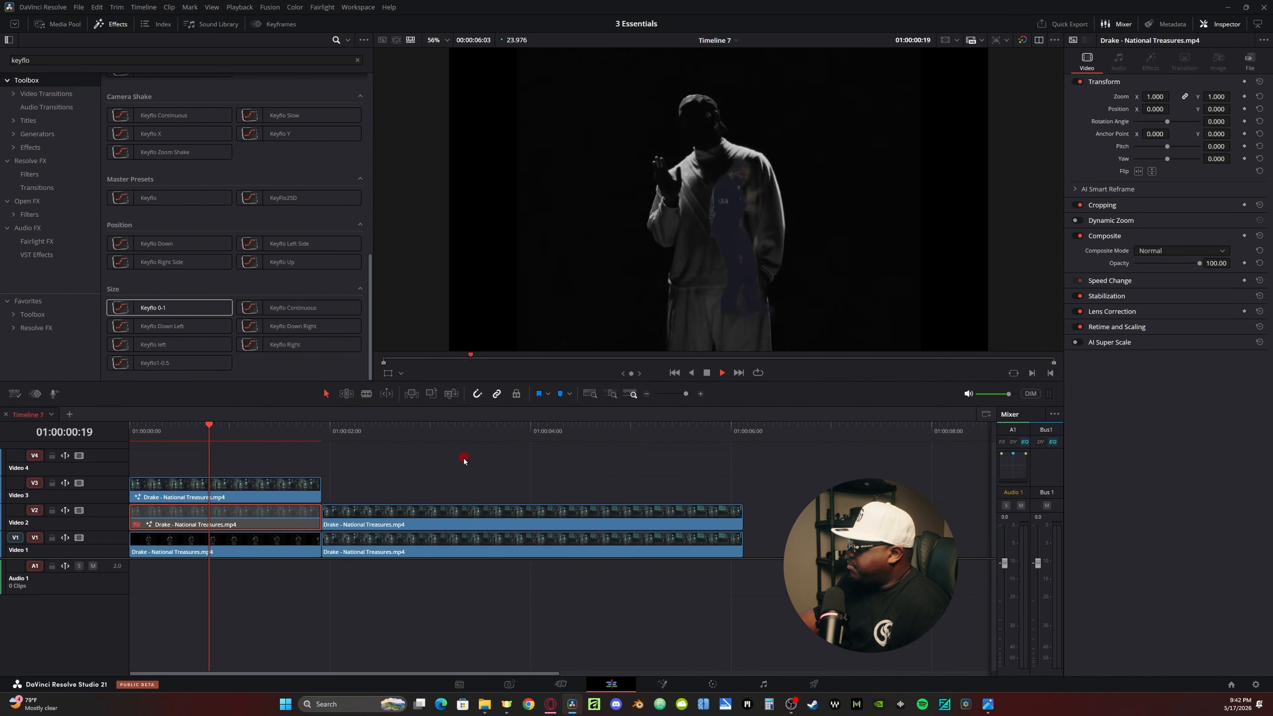
{"action": "key", "text": "space"}
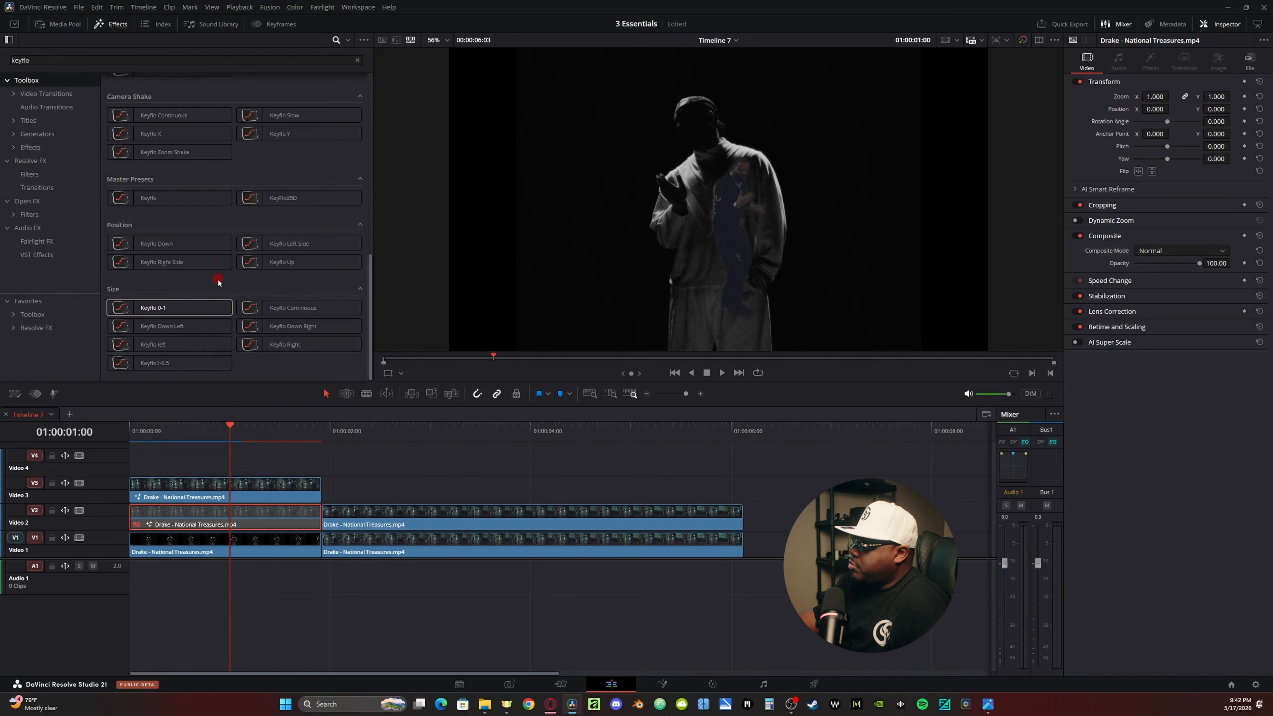
{"action": "left_click", "coordinate": [150, 308]}
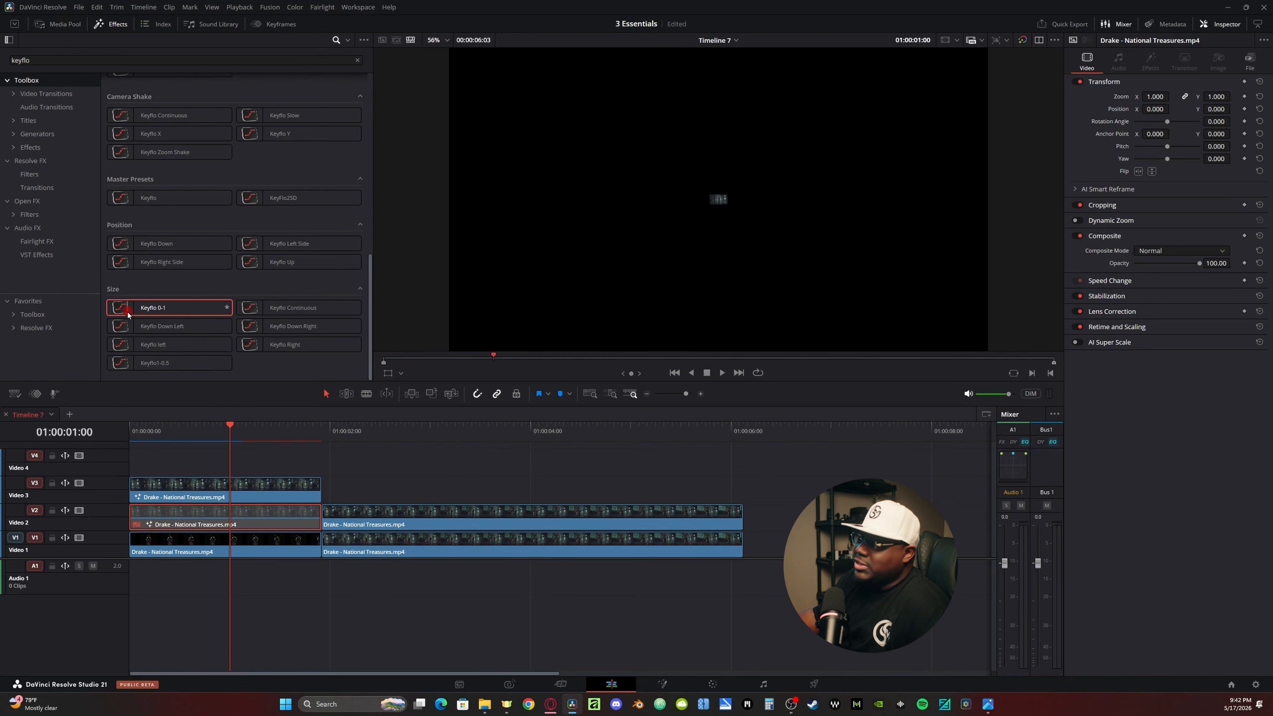
{"action": "left_click_drag", "start_coordinate": [153, 309], "coordinate": [199, 492]}
{"action": "key", "text": "Home"}
{"action": "key", "text": "space"}
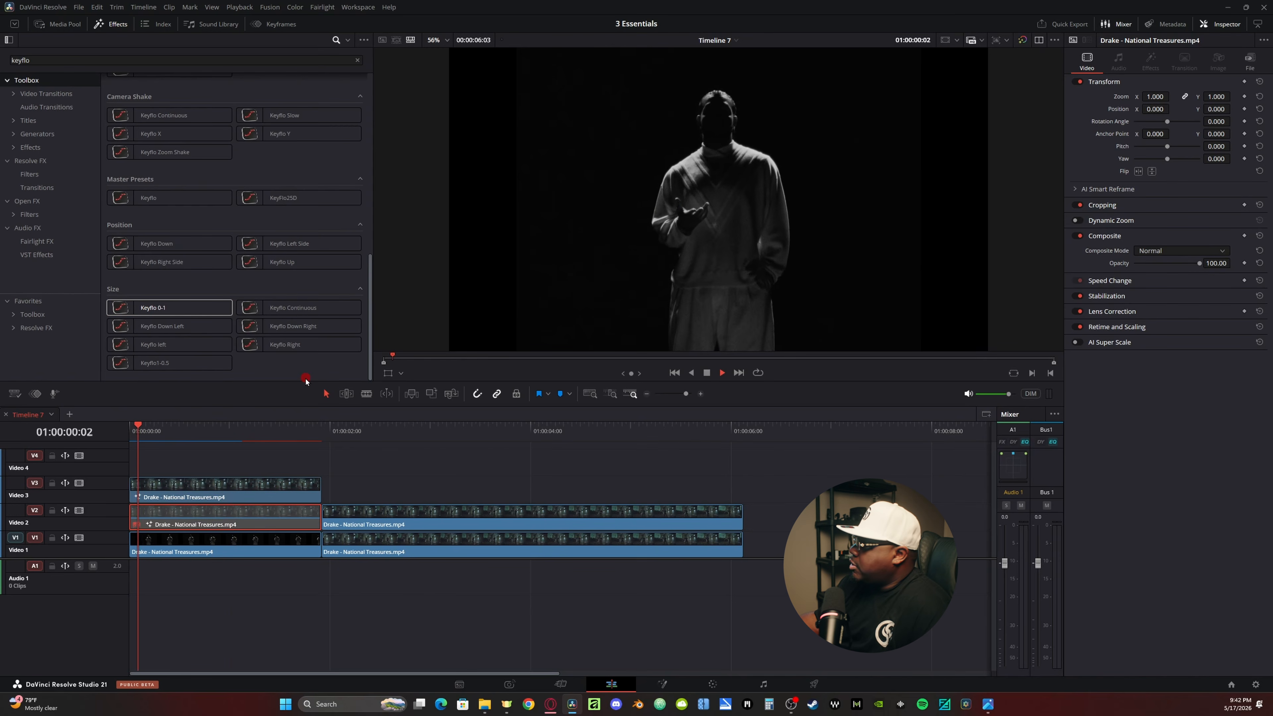
{"action": "left_click_drag", "start_coordinate": [150, 433], "coordinate": [122, 436]}
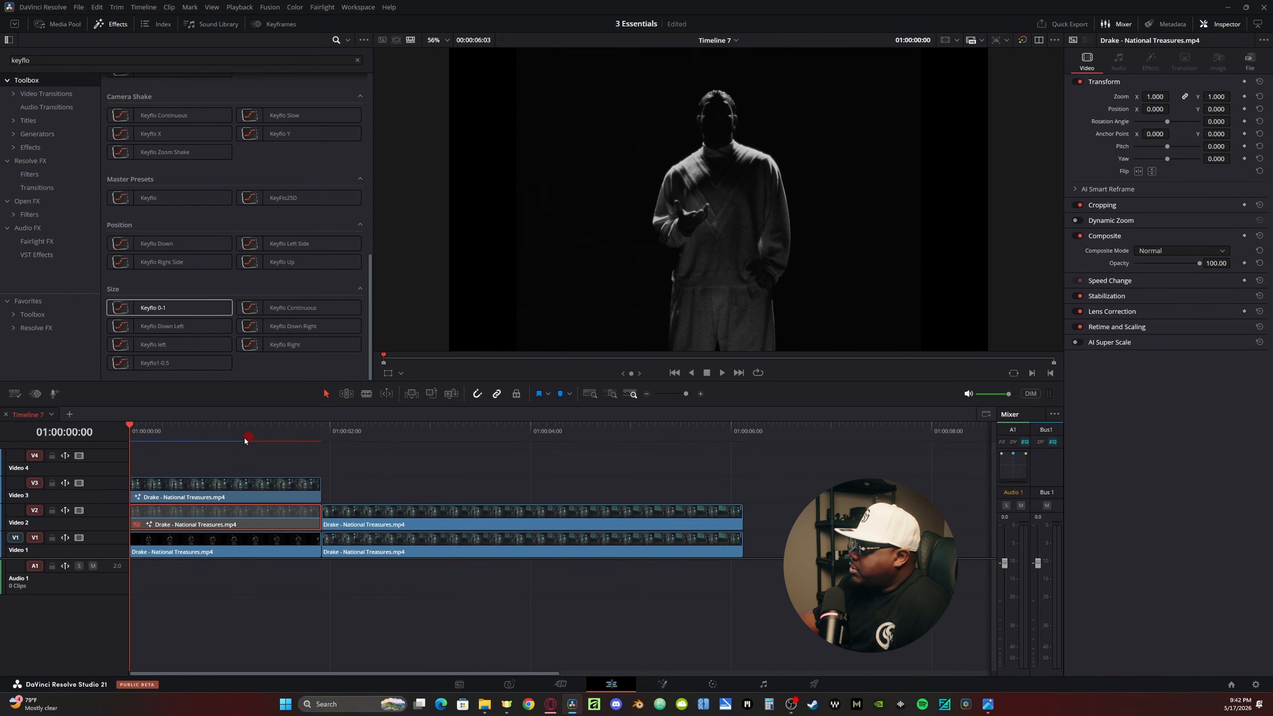
On the Video 3 clip's Keyflo 0-1 effect, set In Anim Start to 24, disable the Out animation and preview.
{"action": "left_click", "coordinate": [243, 491]}
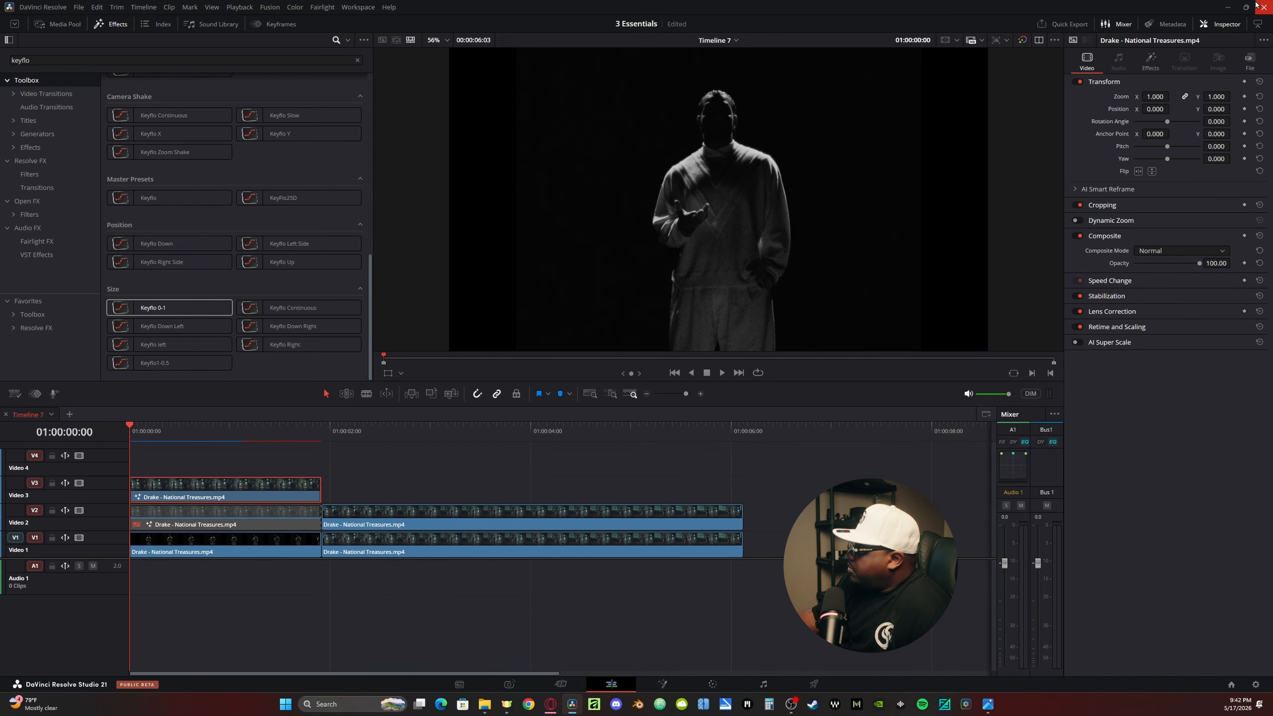
{"action": "left_click", "coordinate": [1152, 64]}
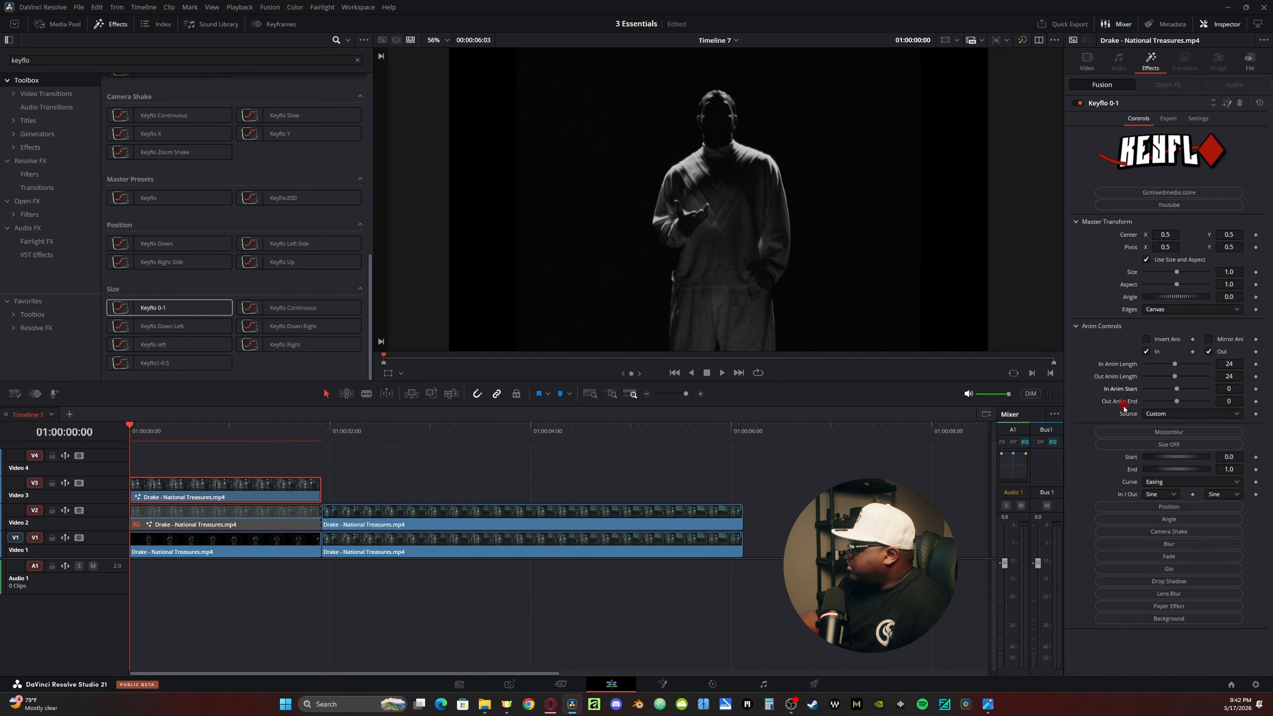
{"action": "left_click", "coordinate": [1229, 388]}
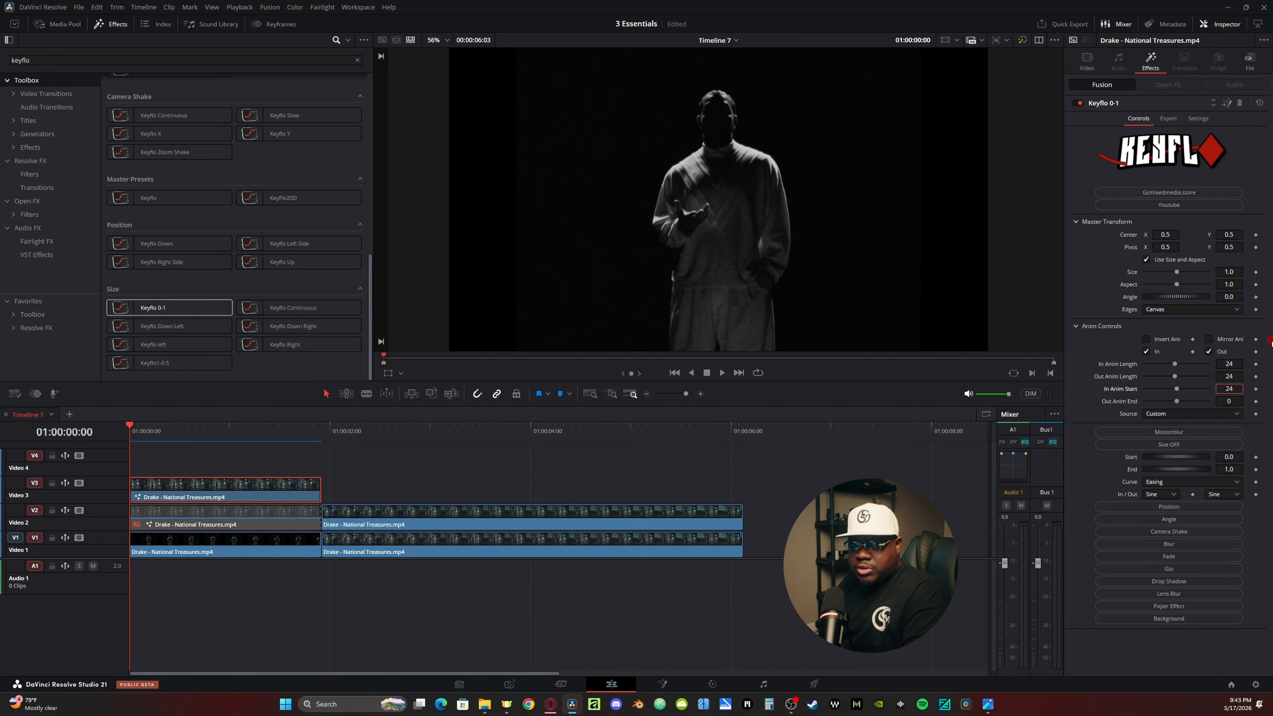
{"action": "key", "text": "Return"}
{"action": "key", "text": "space"}
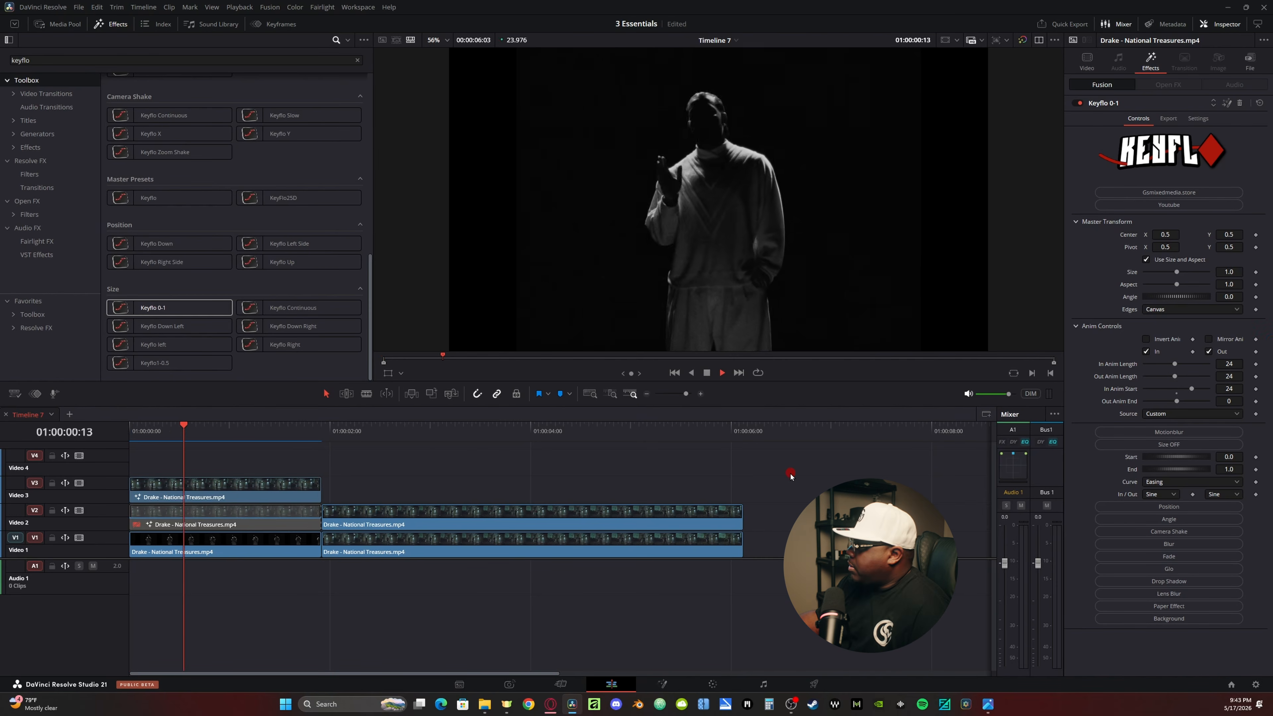
{"action": "key", "text": "Home"}
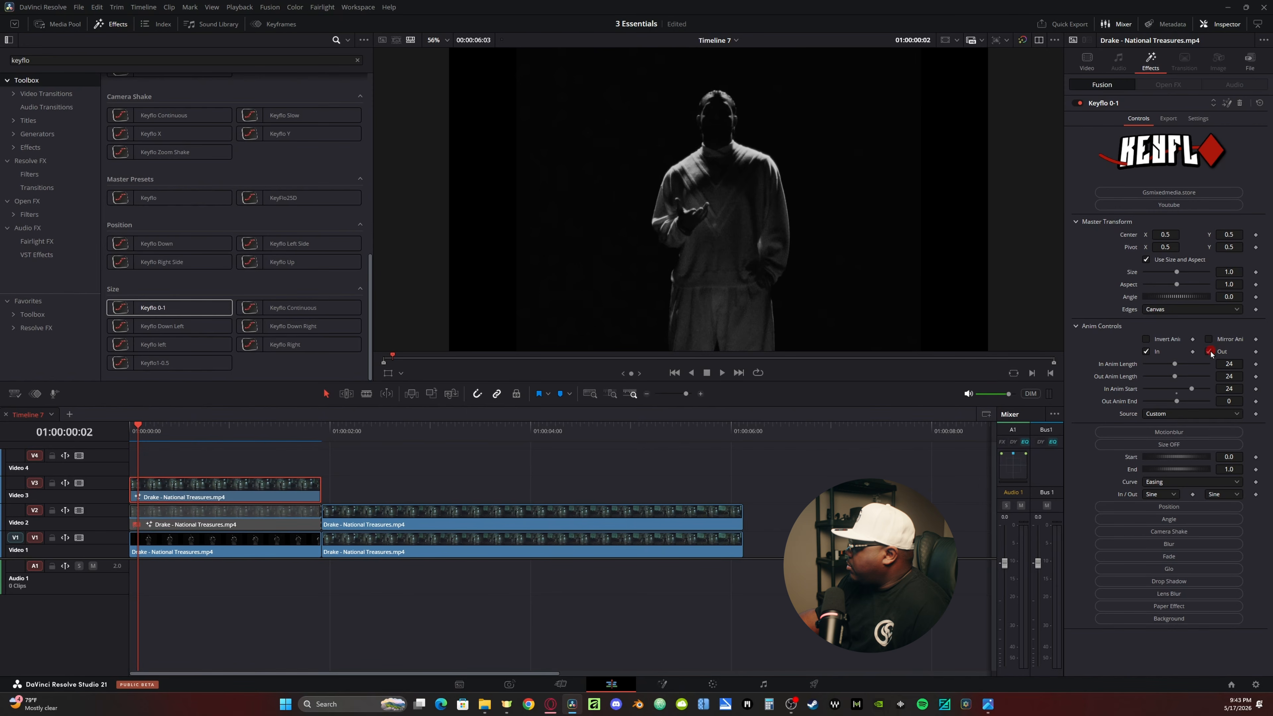
{"action": "left_click", "coordinate": [1211, 351]}
{"action": "key", "text": "space"}
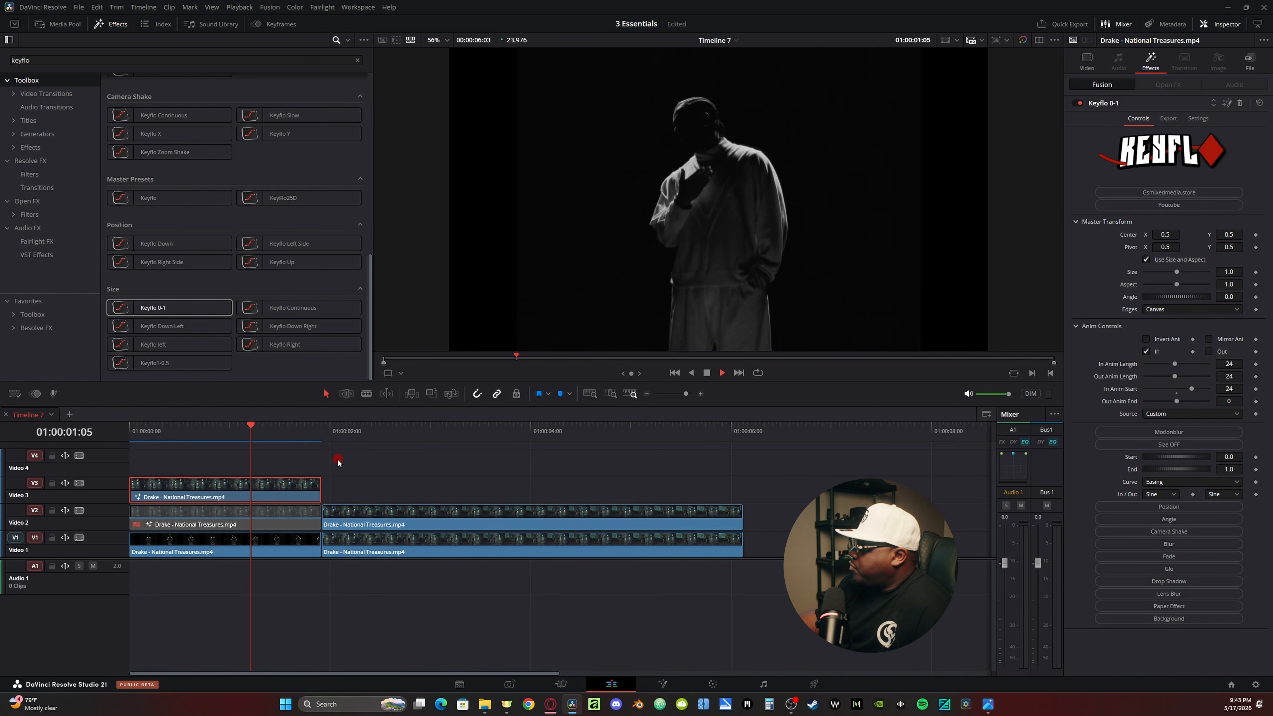
{"action": "key", "text": "space"}
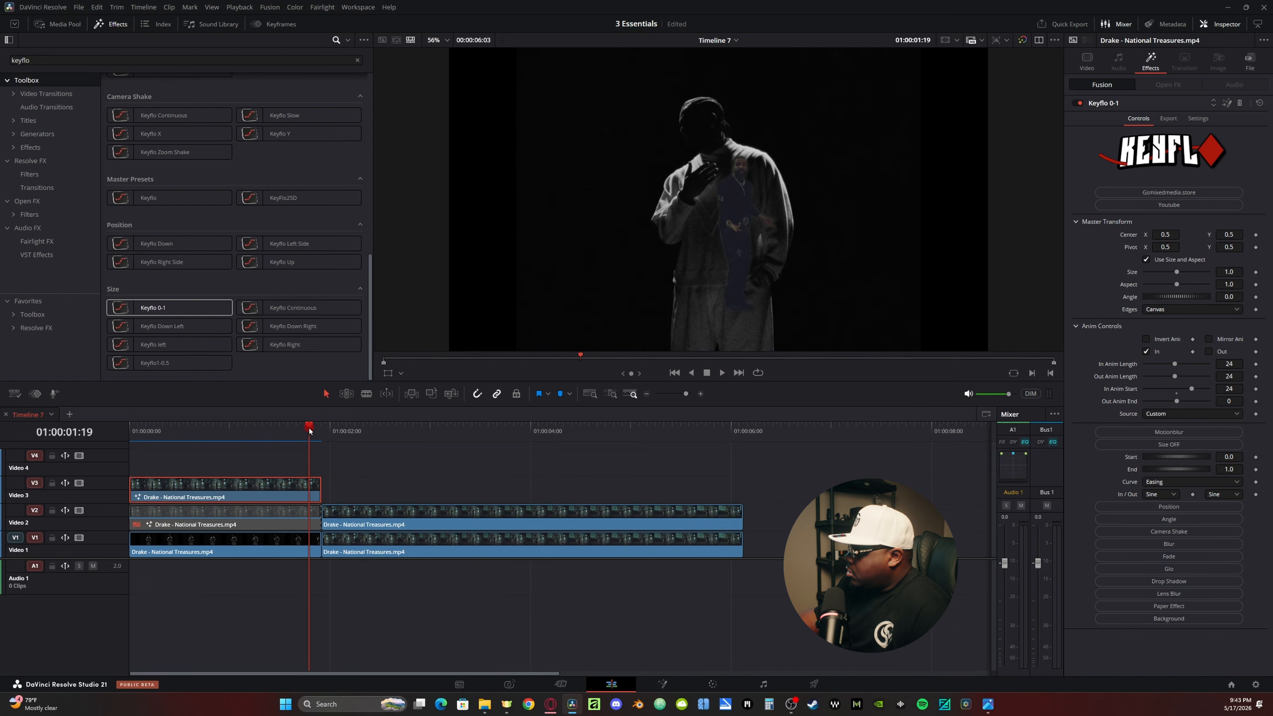
Set the Video 3 clip's Keyflo 0-1 In Anim Start to 15 and check the timing on the timeline.
{"action": "left_click_drag", "start_coordinate": [309, 432], "coordinate": [251, 434]}
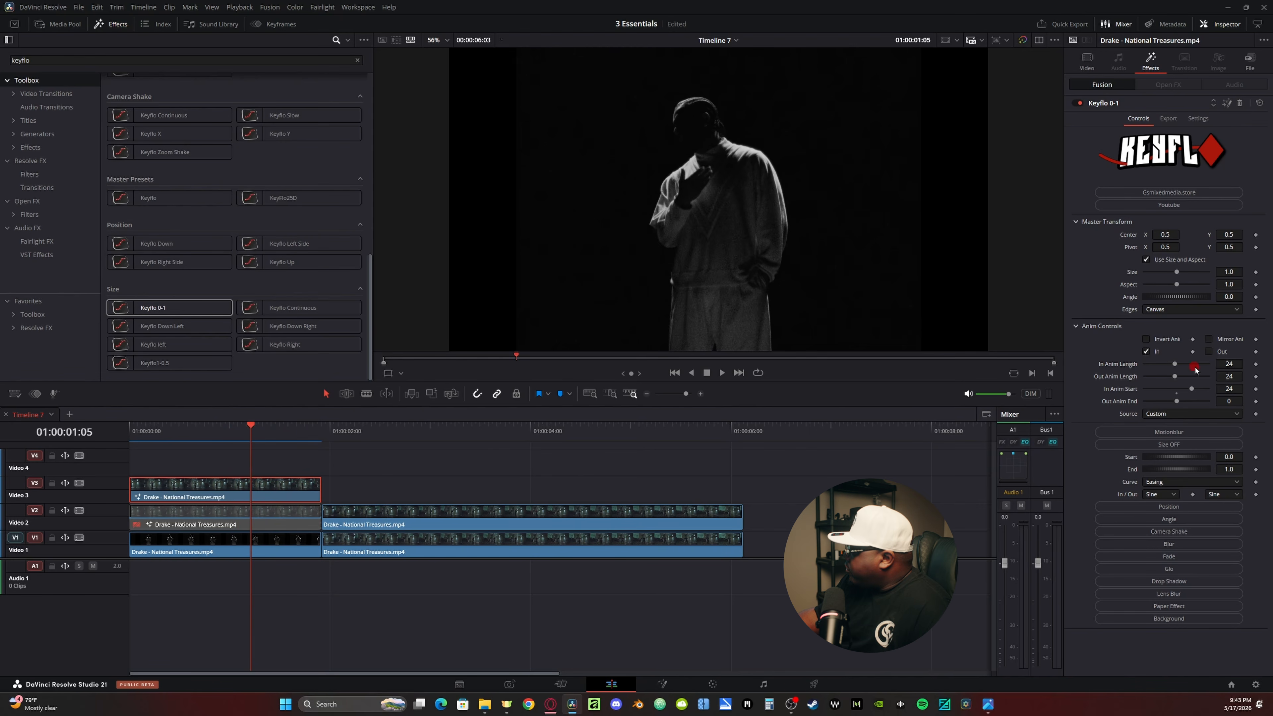
{"action": "left_click_drag", "start_coordinate": [1237, 387], "coordinate": [1193, 386]}
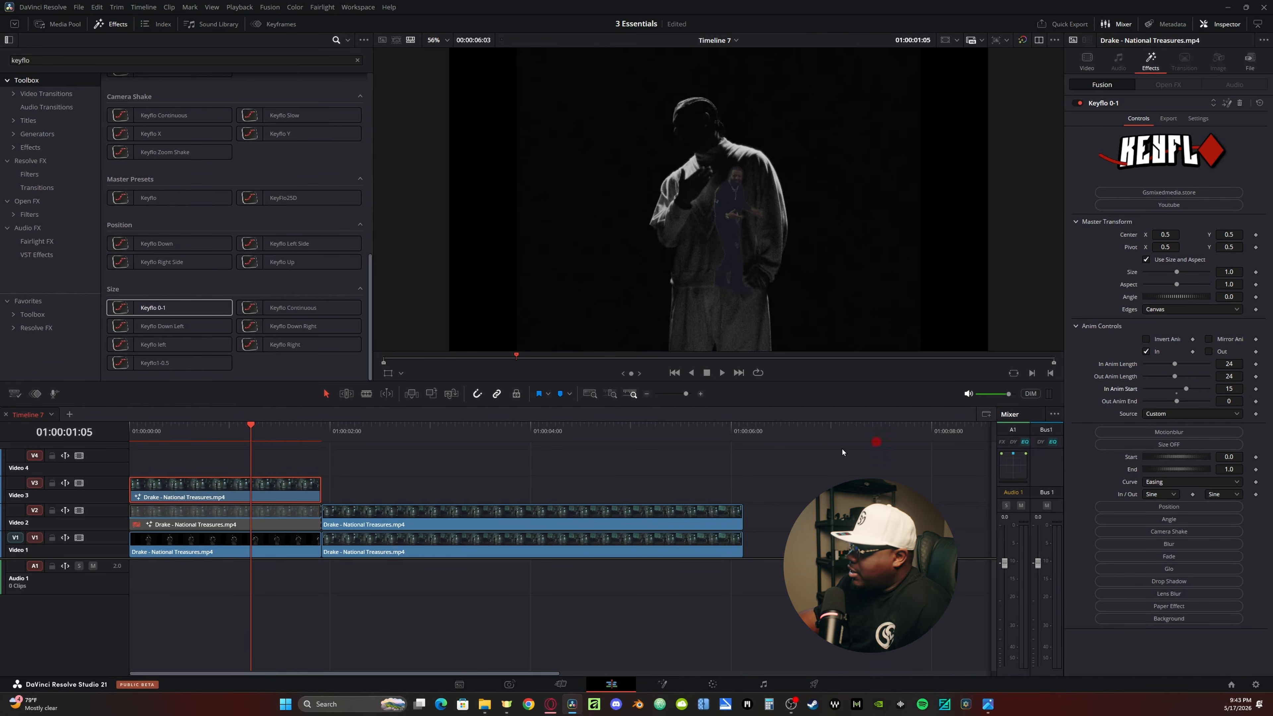
{"action": "left_click_drag", "start_coordinate": [280, 435], "coordinate": [233, 434]}
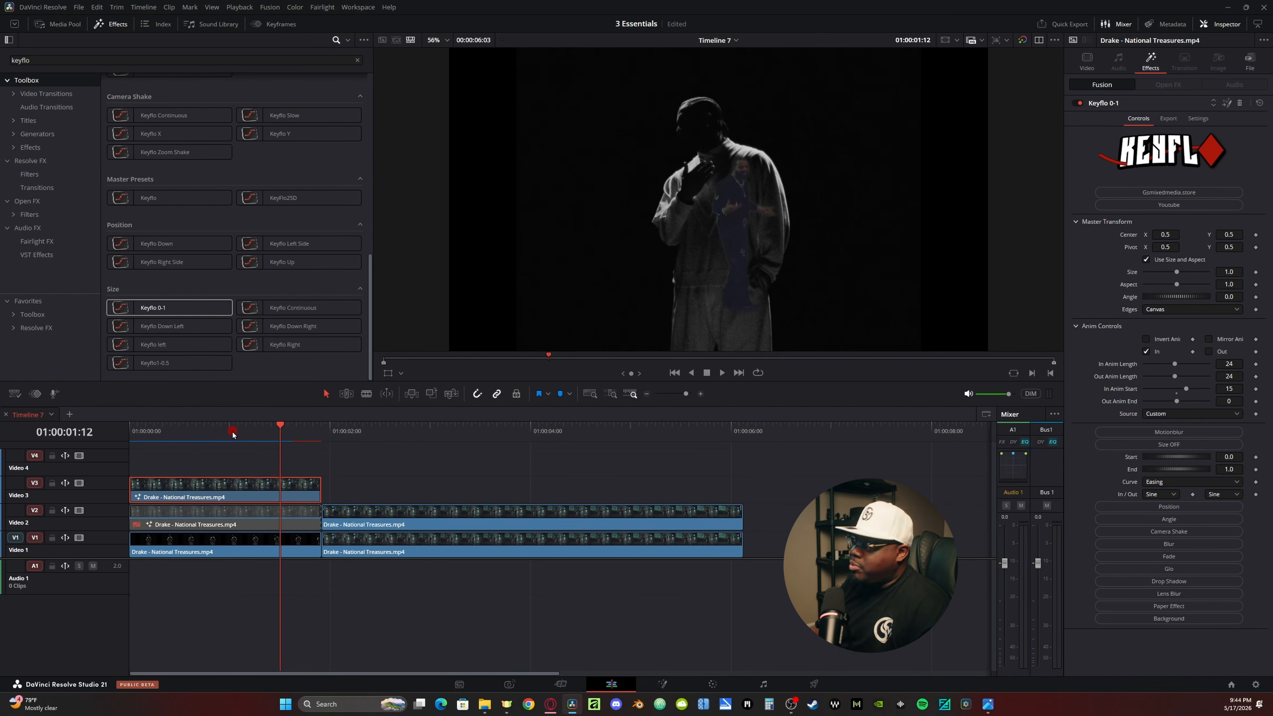
Show the Fusion Overlay and move the Keyflo 0-1 pivot to X 0.533, Y 0.146 at the masked man's feet.
{"action": "left_click", "coordinate": [684, 187]}
{"action": "left_click", "coordinate": [401, 374]}
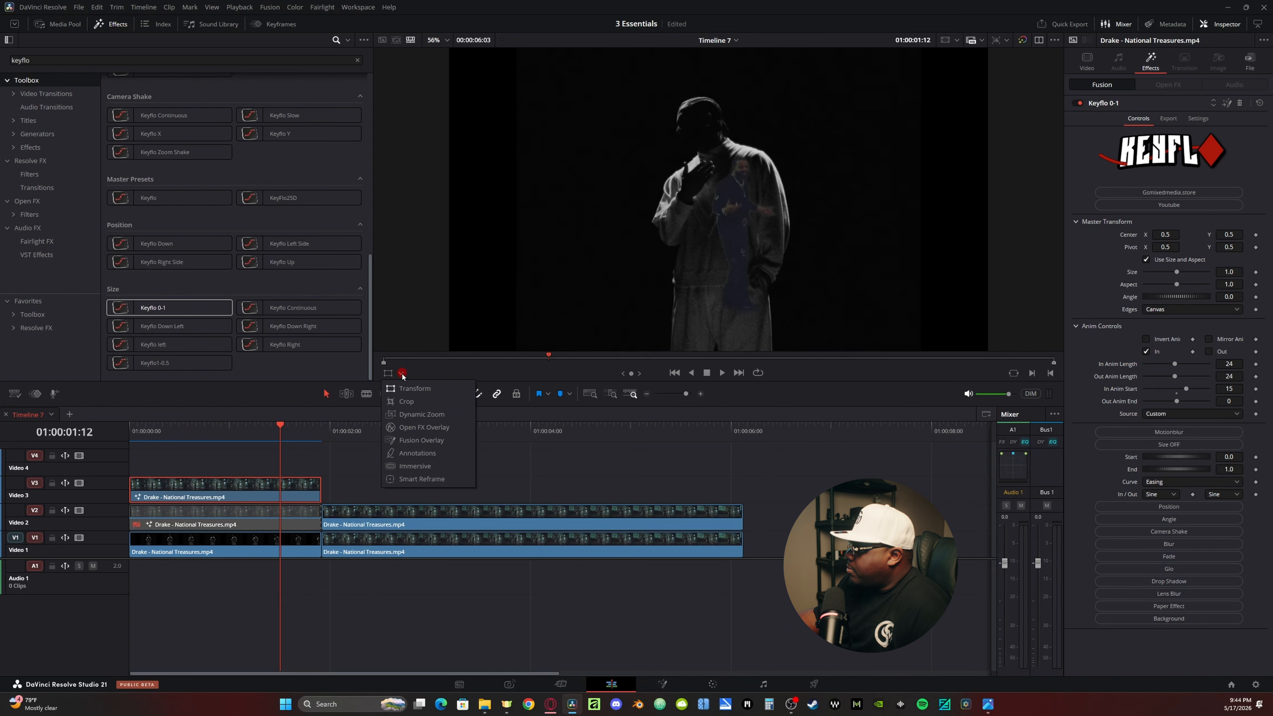
{"action": "left_click", "coordinate": [401, 442]}
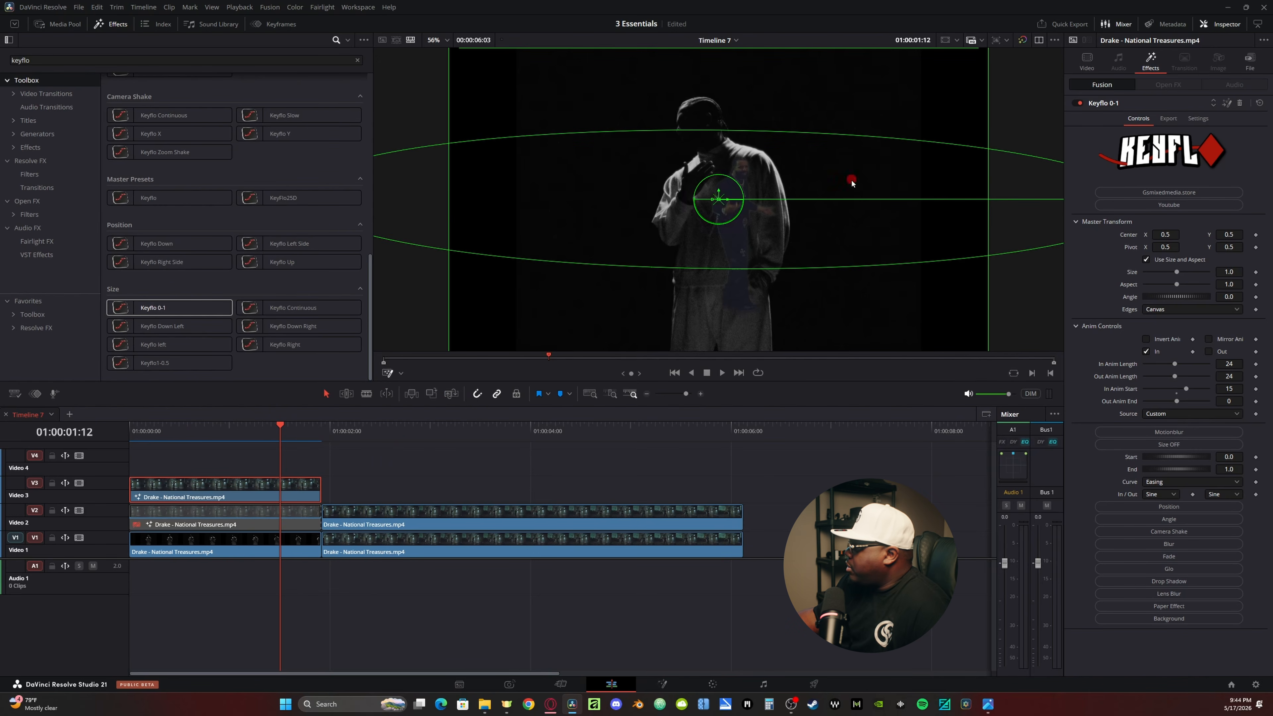
{"action": "left_click_drag", "start_coordinate": [1236, 251], "coordinate": [1062, 258]}
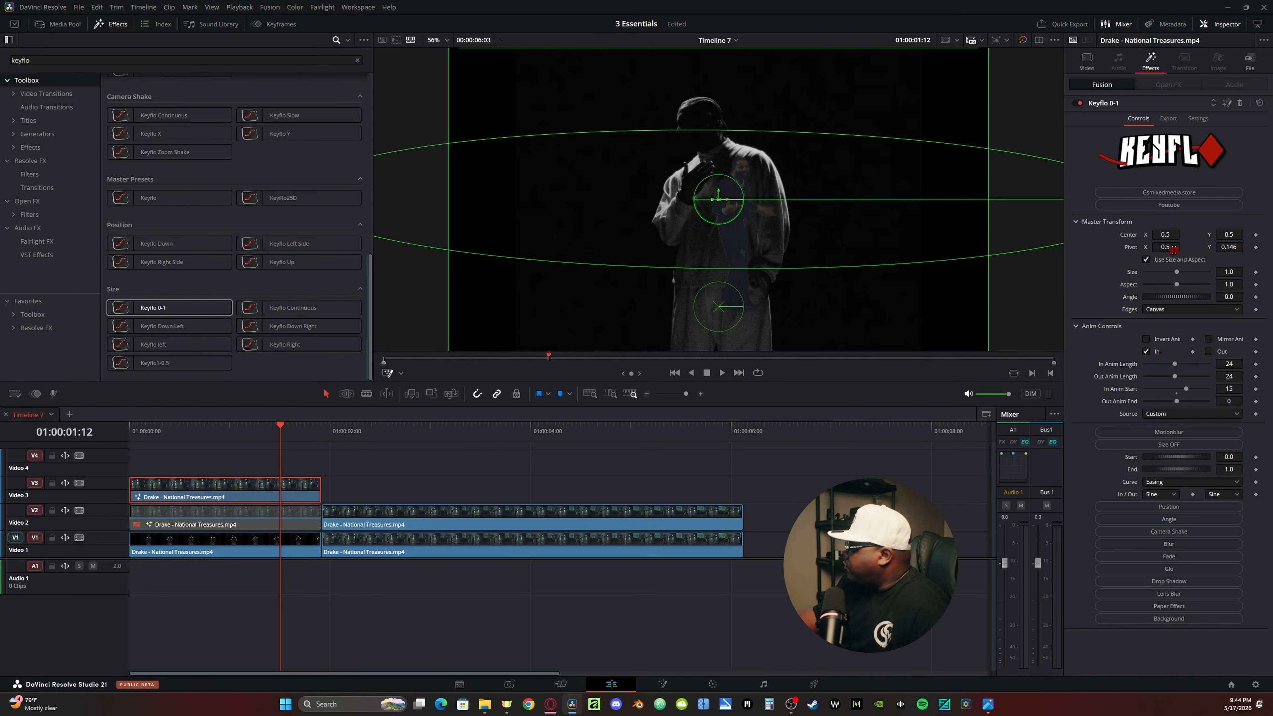
{"action": "left_click_drag", "start_coordinate": [1174, 249], "coordinate": [1170, 249]}
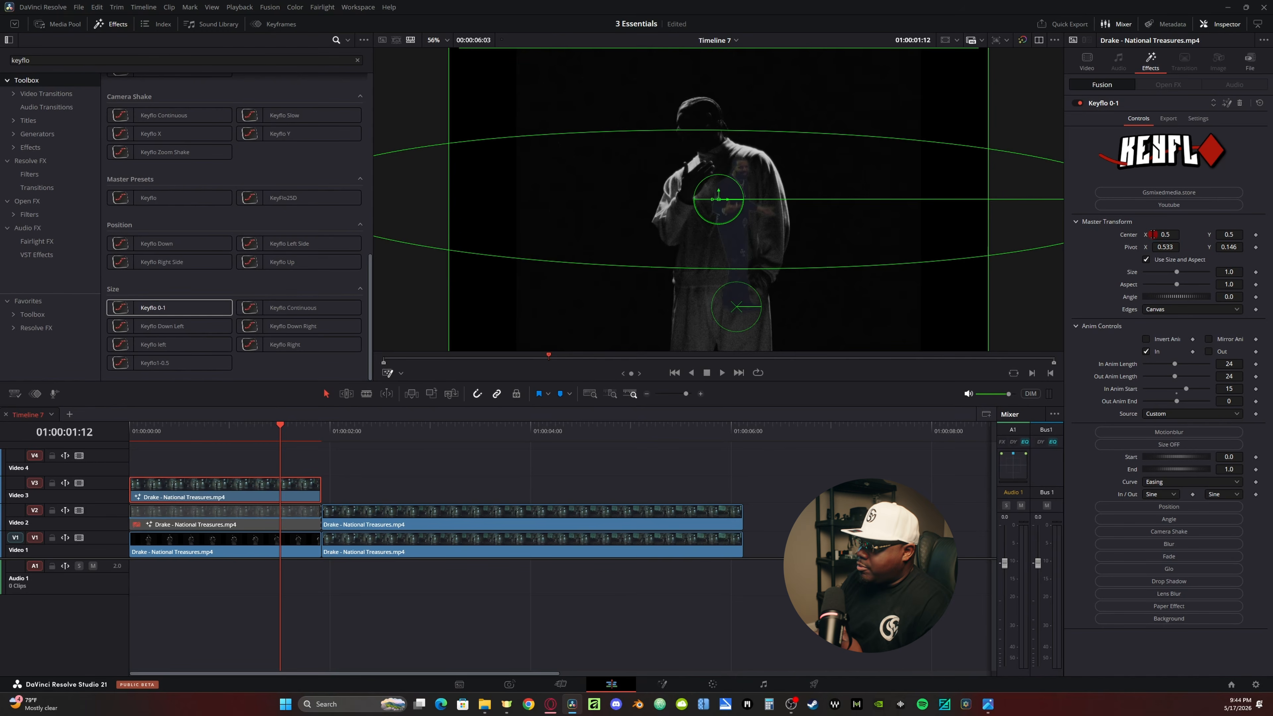
Extend the disabled duplicate on Video 2 over the following footage to 6:05 and re-enable it.
{"action": "left_click", "coordinate": [336, 516]}
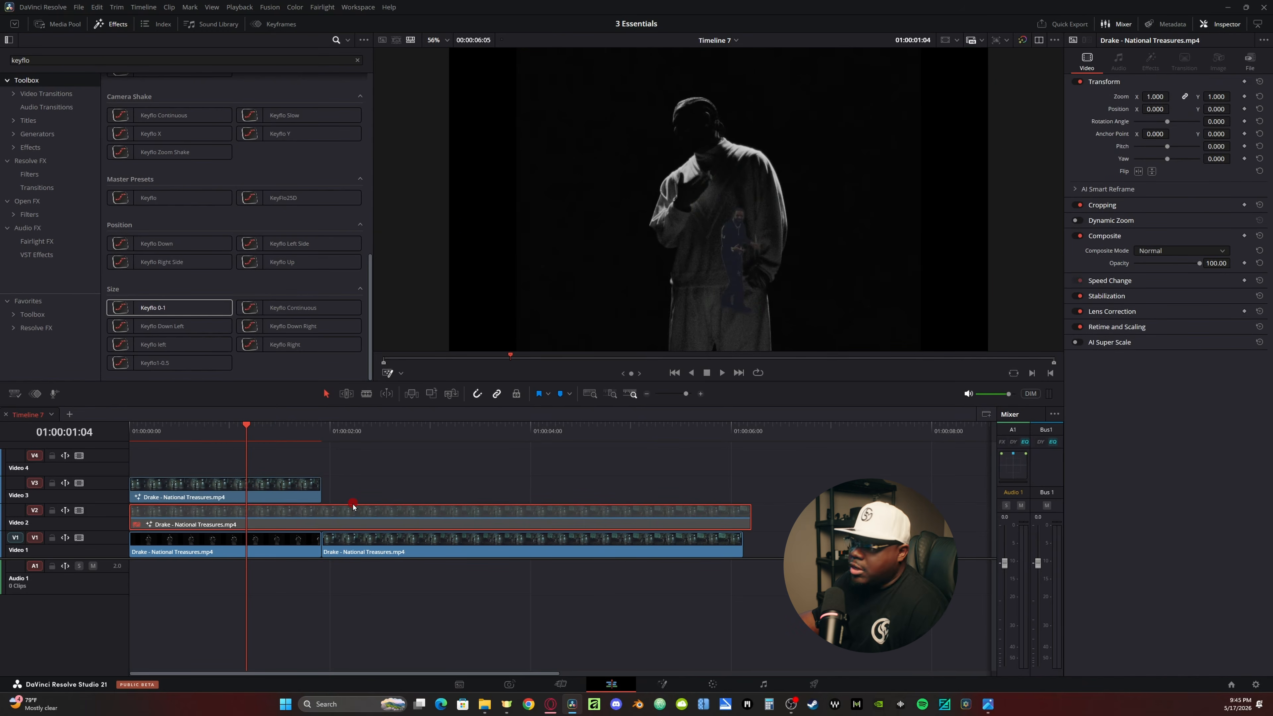
{"action": "key", "text": "d"}
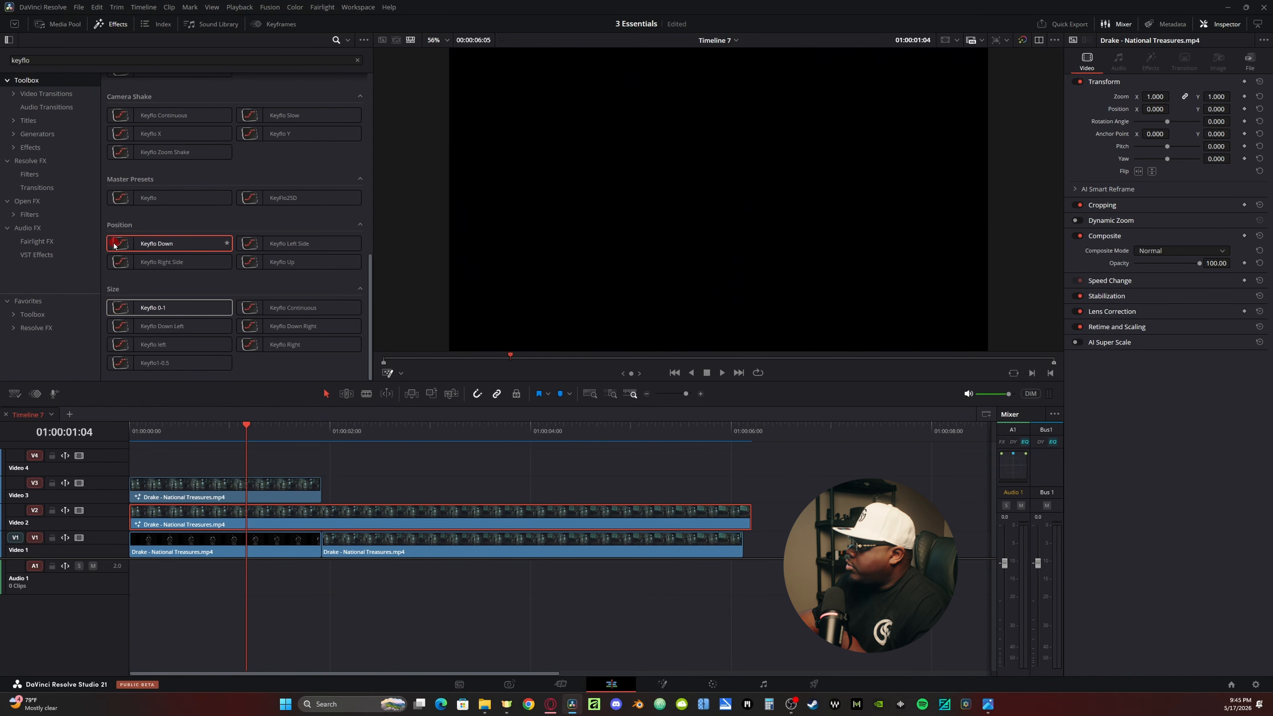
Apply the Keyflo Down position effect to the Video 2 clip and set its In Anim Start to 30.
{"action": "left_click_drag", "start_coordinate": [139, 247], "coordinate": [280, 525]}
{"action": "left_click", "coordinate": [283, 432]}
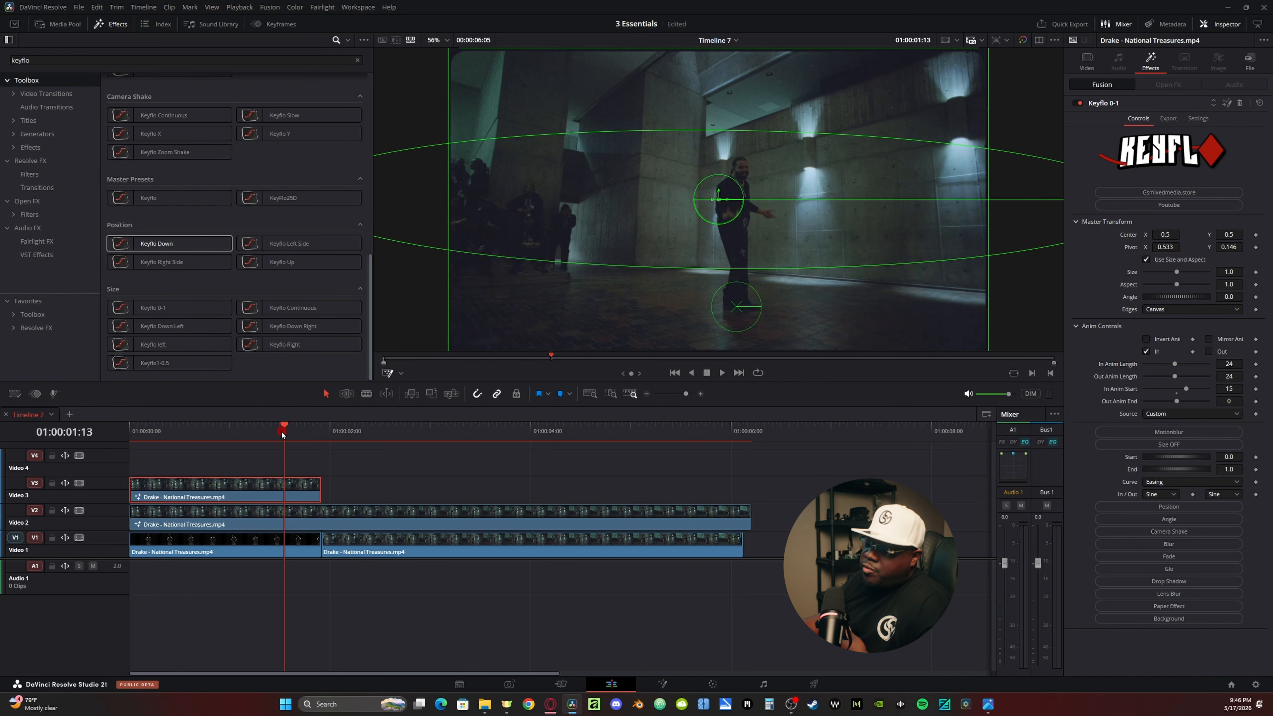
{"action": "left_click", "coordinate": [323, 512]}
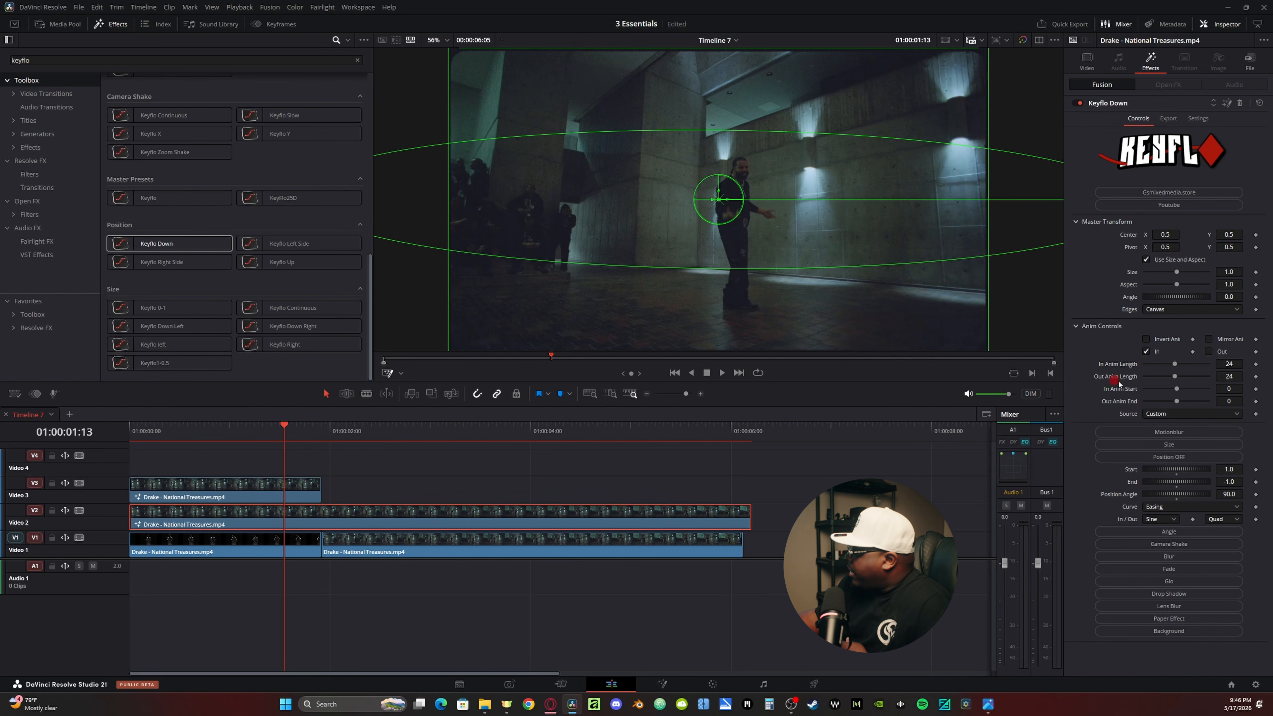
{"action": "left_click", "coordinate": [1238, 387]}
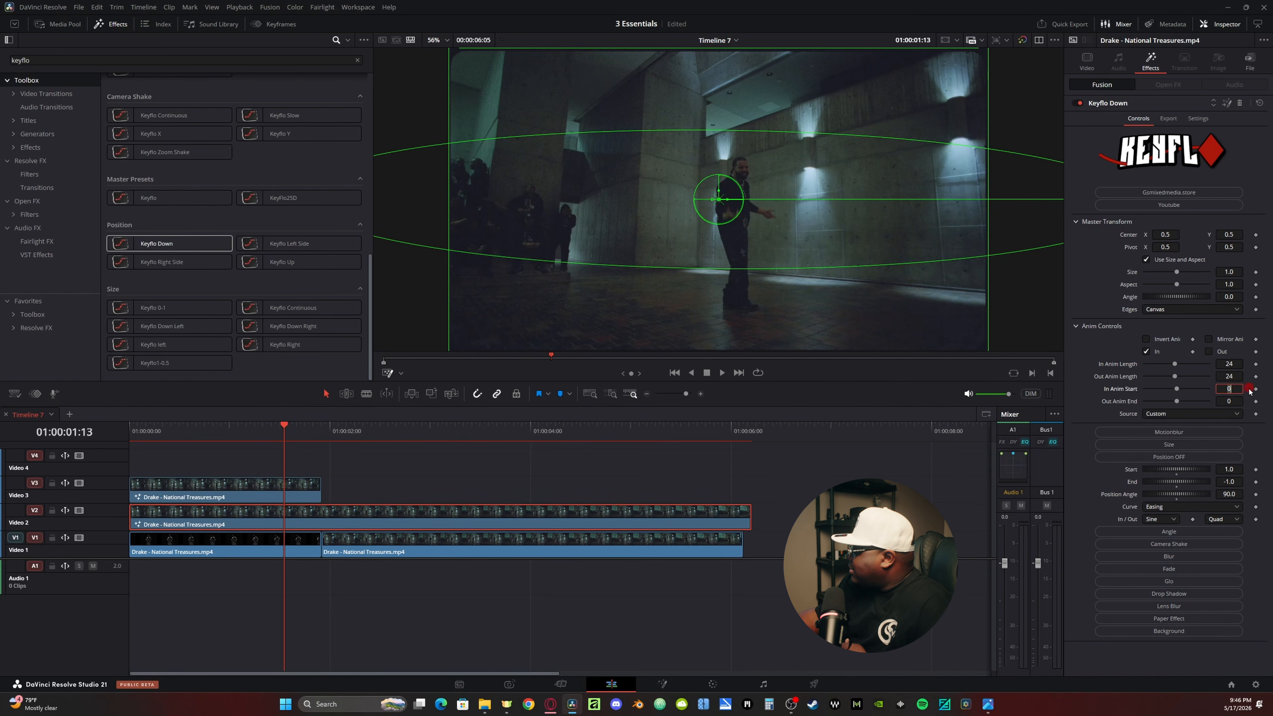
{"action": "type", "text": "30"}
{"action": "key", "text": "Tab"}
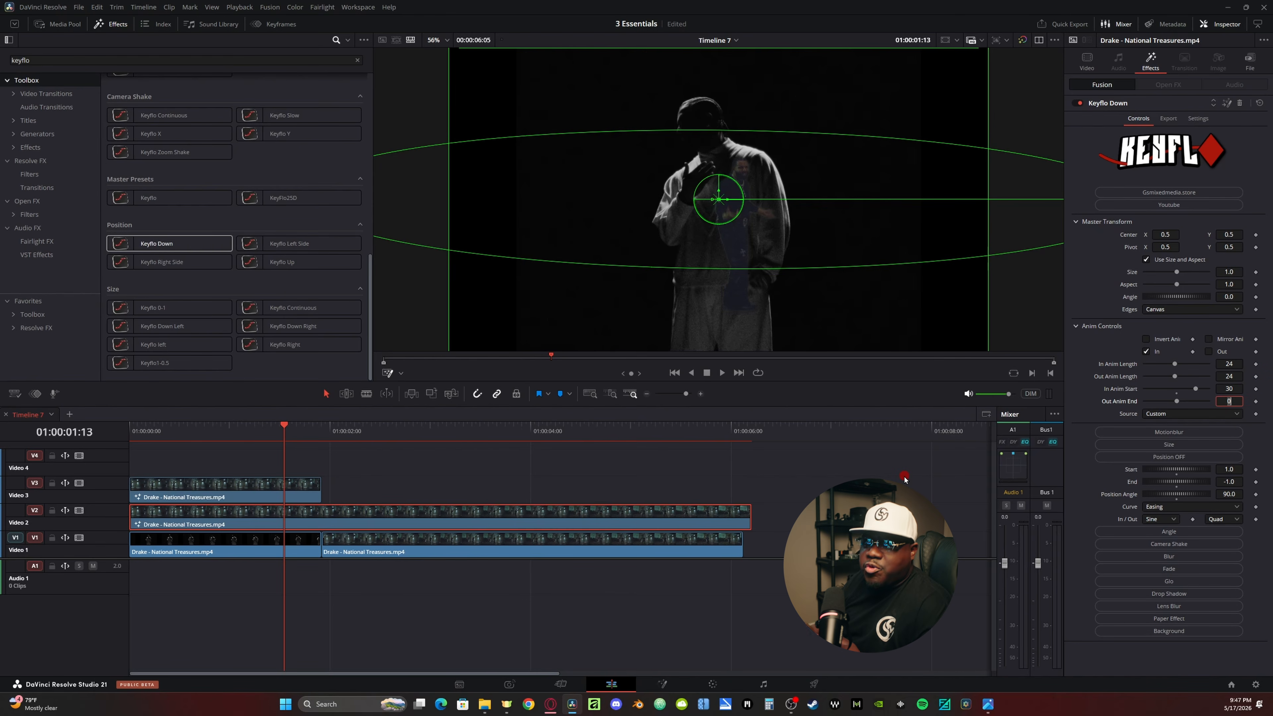
Step frame by frame from 01:00:01:13 to examine how the Video 2 background moves in behind the masked man.
{"action": "left_click", "coordinate": [904, 477]}
{"action": "key", "text": "Right"}
{"action": "key", "text": "Right"}
{"action": "key", "text": "Right"}
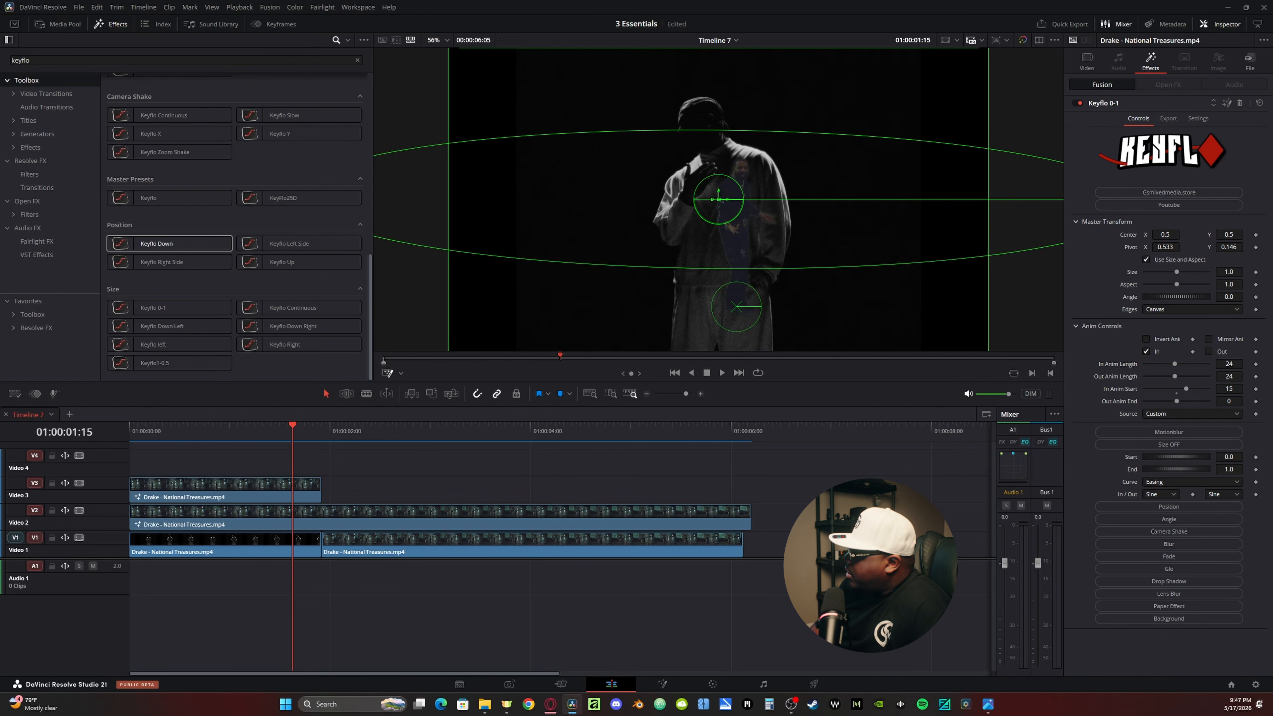
{"action": "key", "text": "Right"}
{"action": "key", "text": "Right"}
{"action": "key", "text": "Right"}
{"action": "key", "text": "Right"}
{"action": "key", "text": "Right"}
{"action": "key", "text": "Right"}
{"action": "key", "text": "Right"}
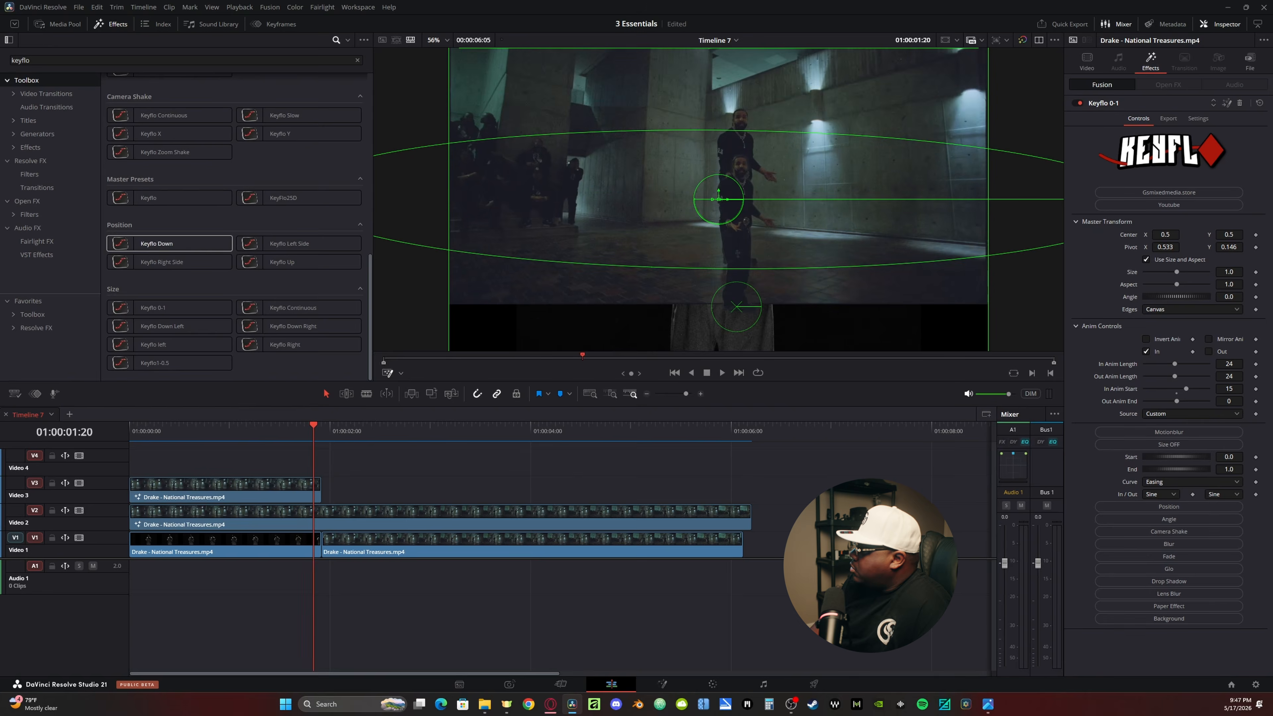
Remove the second clip from Video 1, leaving only the first clip beneath the layered footage.
{"action": "key", "text": "ctrl+z"}
{"action": "left_click", "coordinate": [341, 466]}
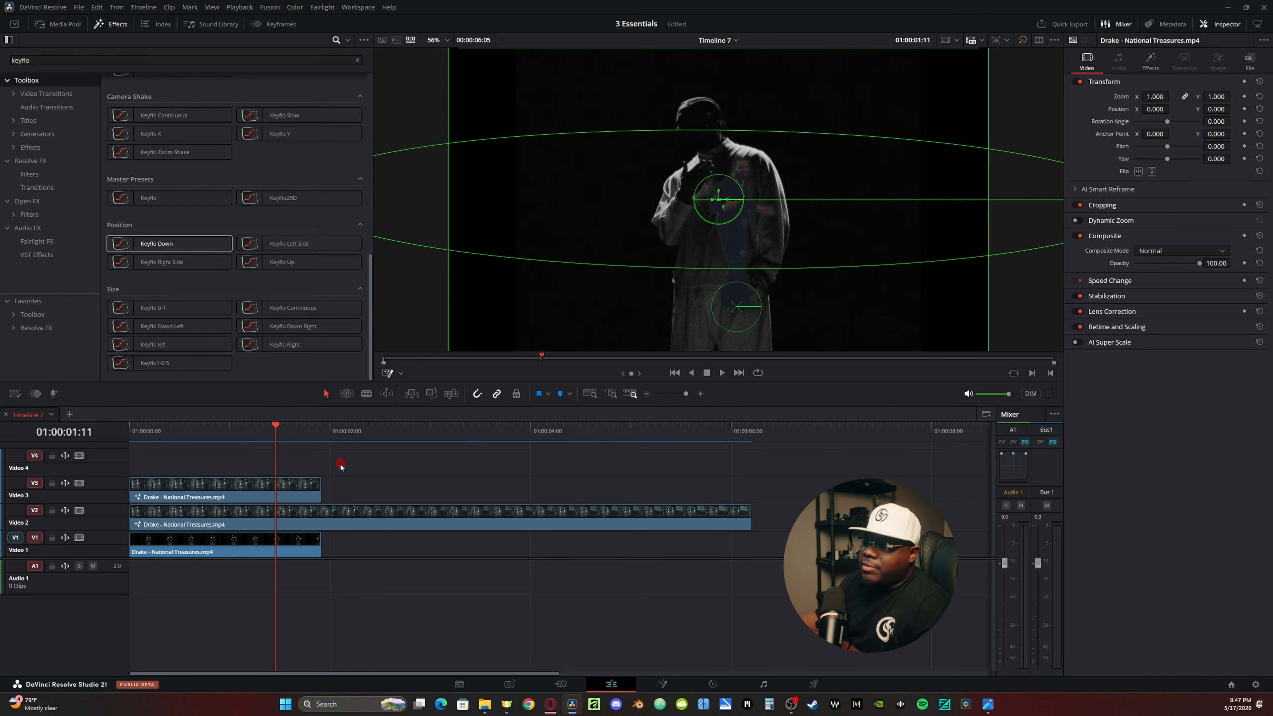
Try the Bounce curve for the Out easing of the Video 2 clip's Keyflo Down effect and preview it.
{"action": "left_click", "coordinate": [322, 521]}
{"action": "left_click", "coordinate": [927, 140]}
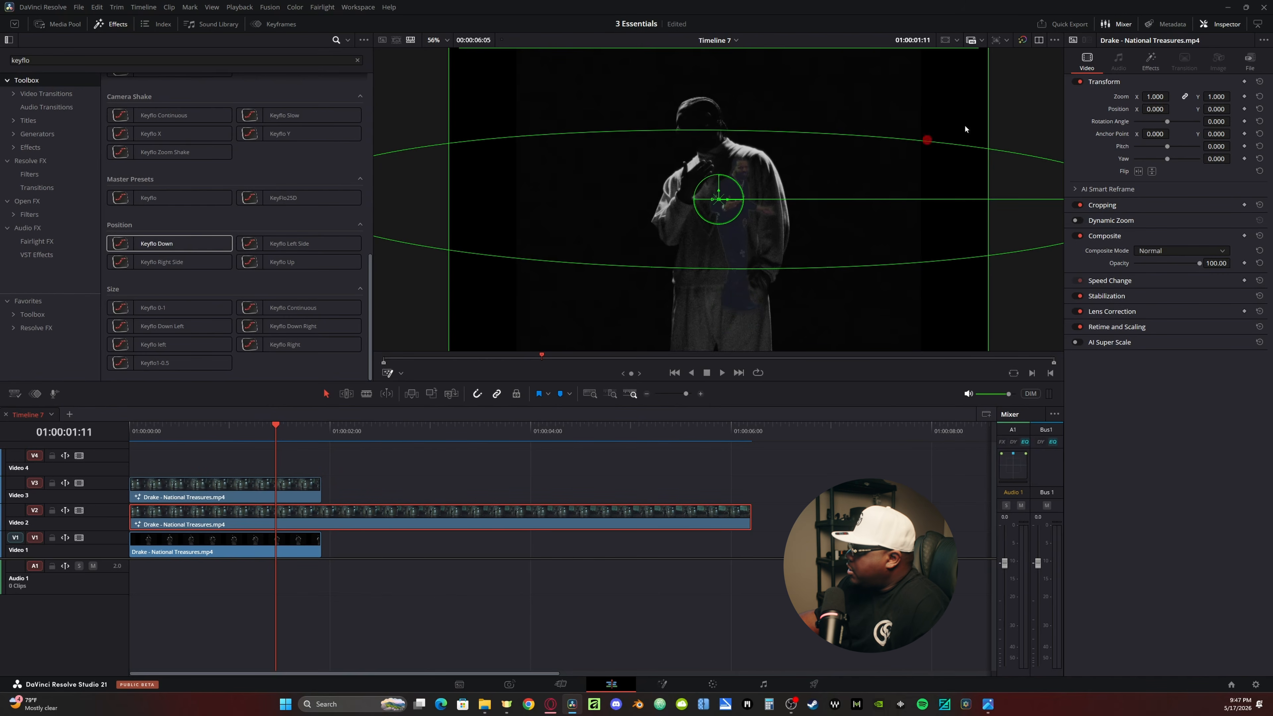
{"action": "left_click", "coordinate": [1169, 69]}
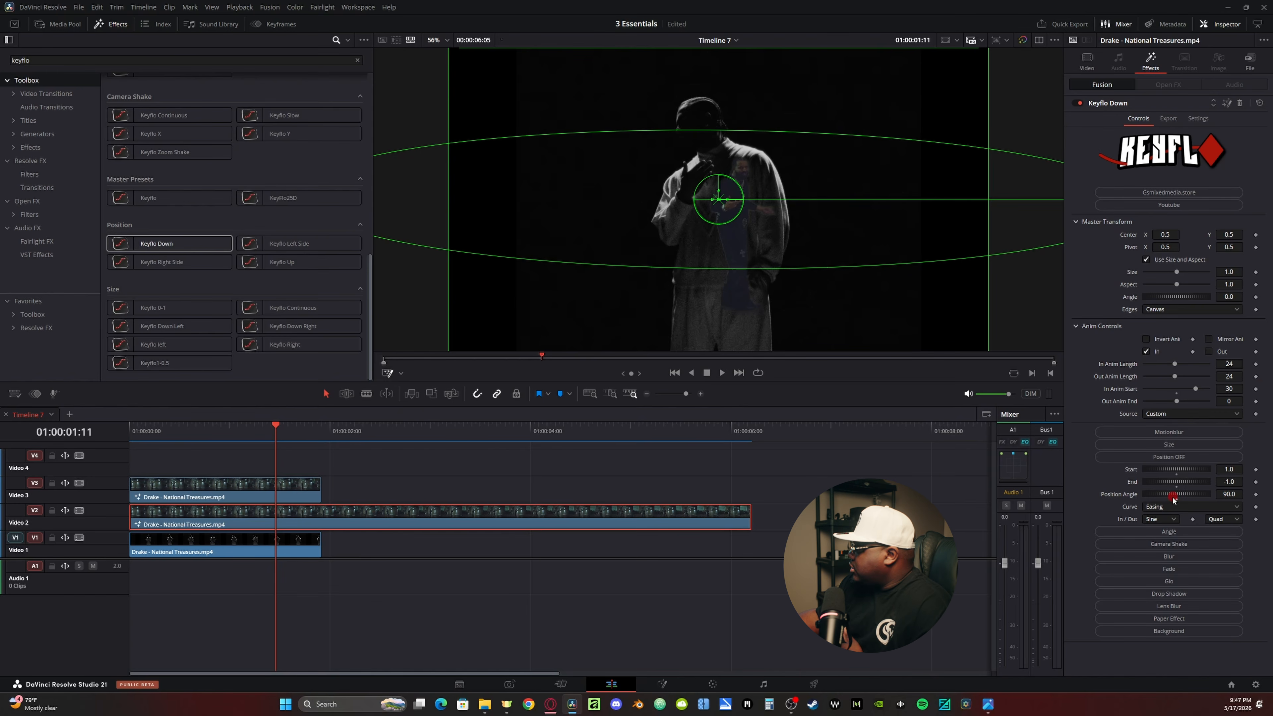
{"action": "left_click", "coordinate": [1231, 522]}
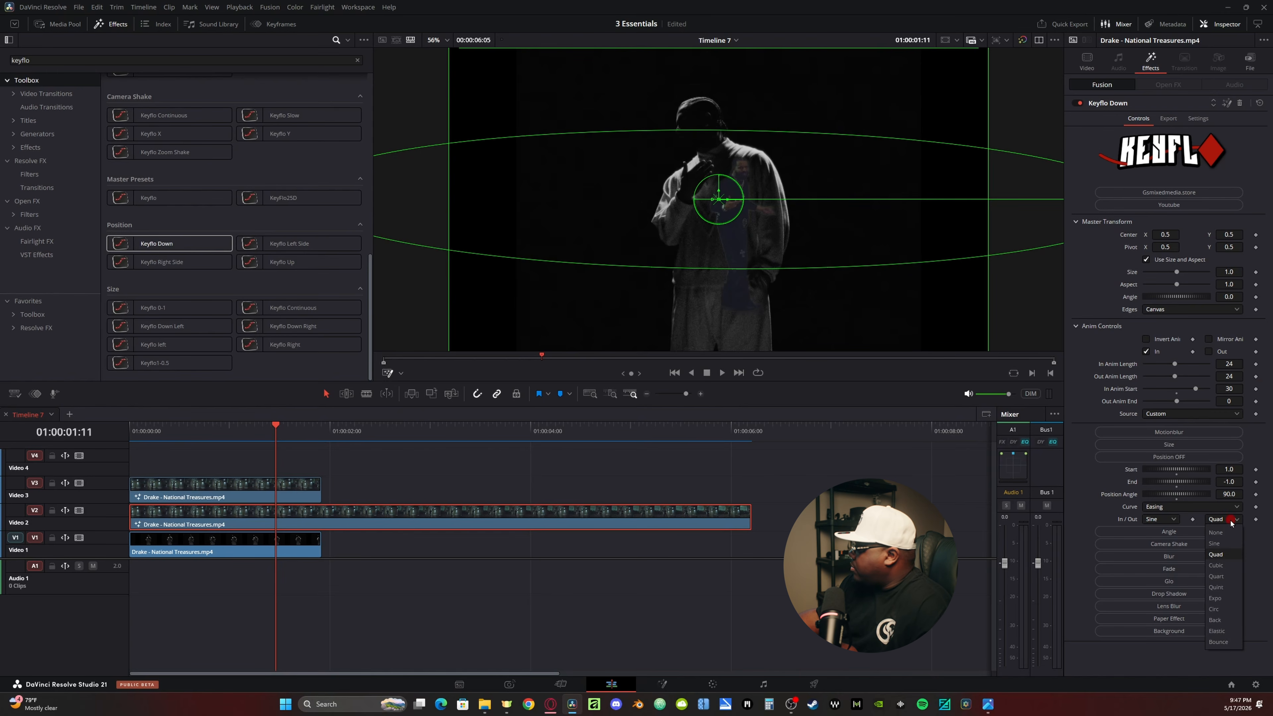
{"action": "left_click", "coordinate": [593, 277]}
{"action": "key", "text": "space"}
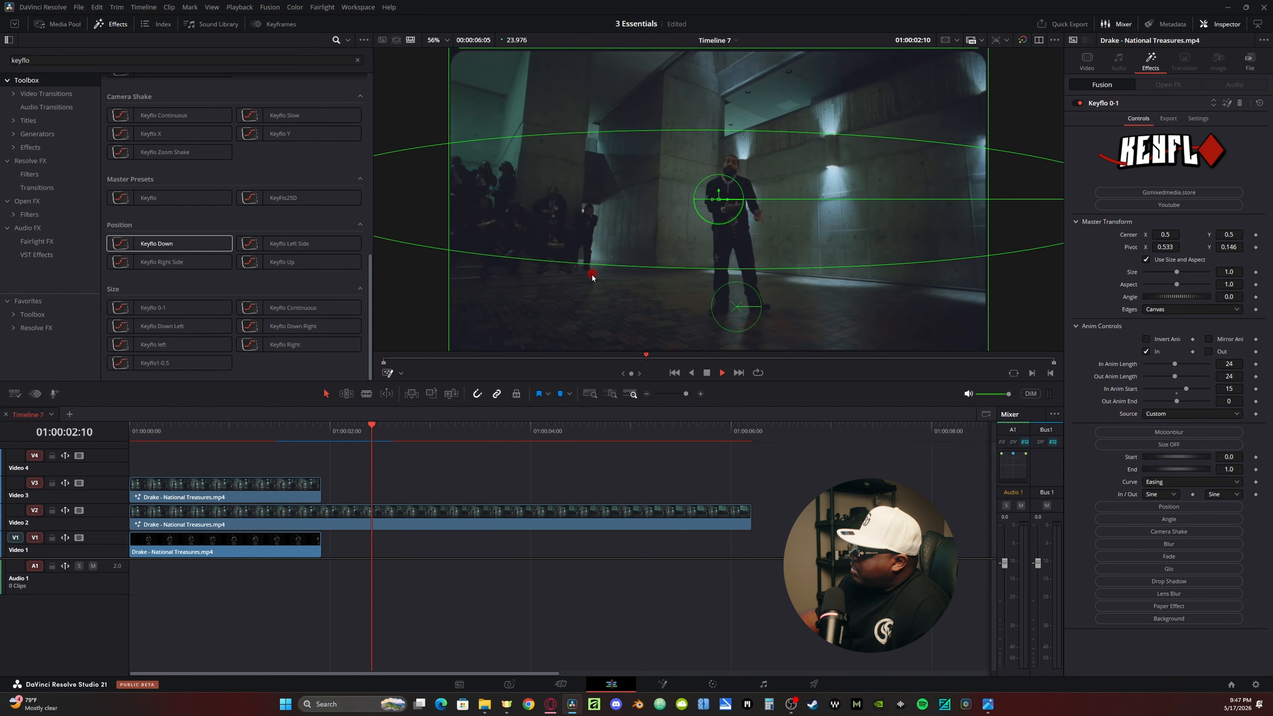
{"action": "key", "text": "space"}
Change the Keyflo Down Out easing on the Video 2 clip to Elastic and play the transition.
{"action": "left_click", "coordinate": [1223, 519]}
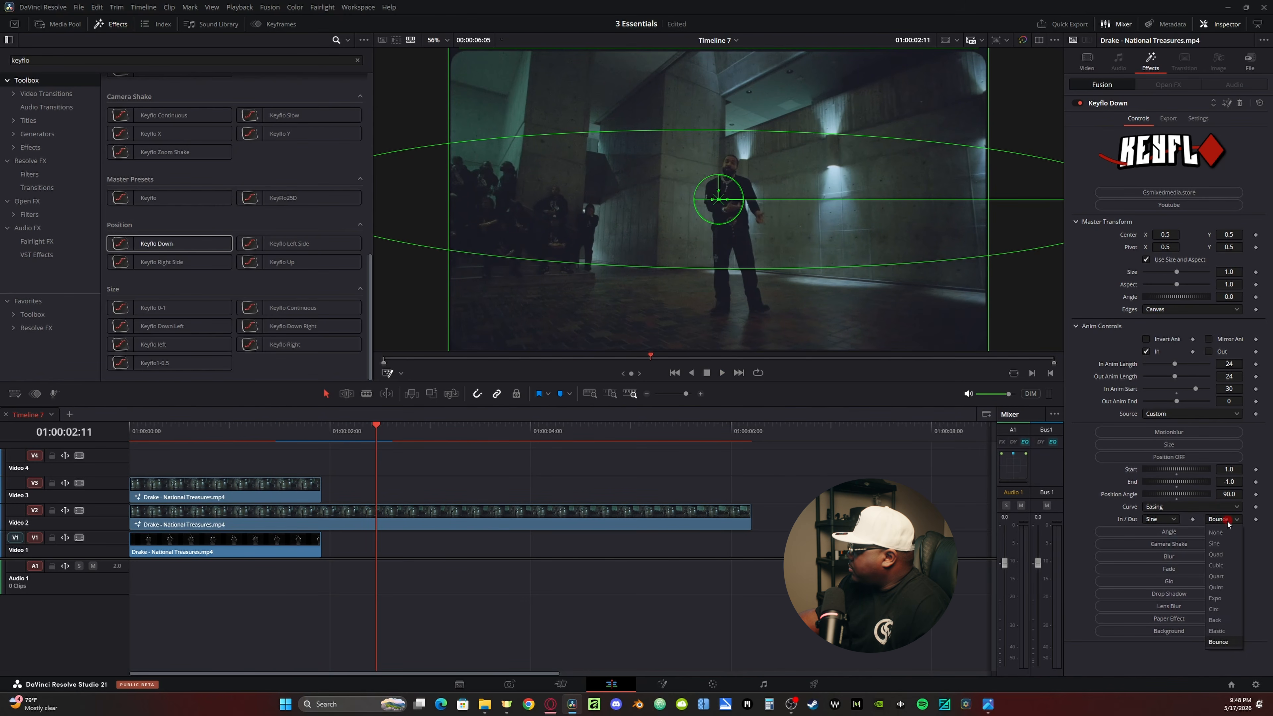
{"action": "left_click", "coordinate": [1233, 631]}
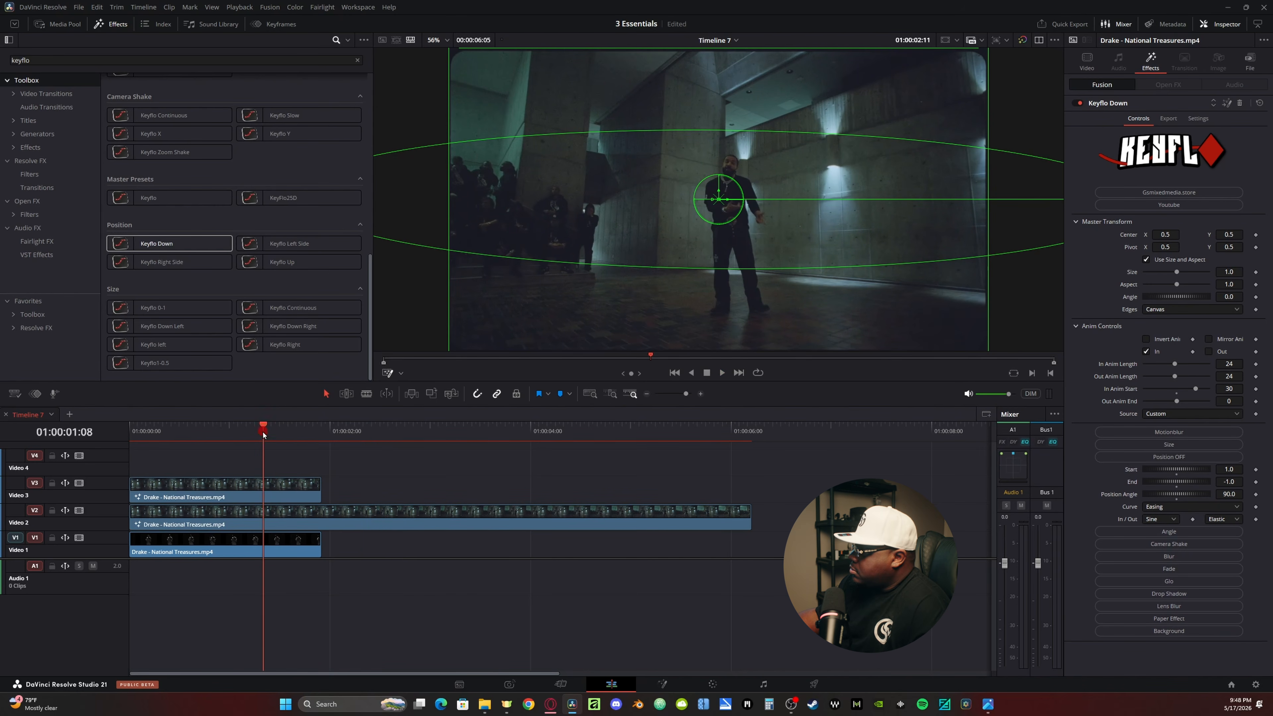
{"action": "key", "text": "space"}
{"action": "key", "text": "space"}
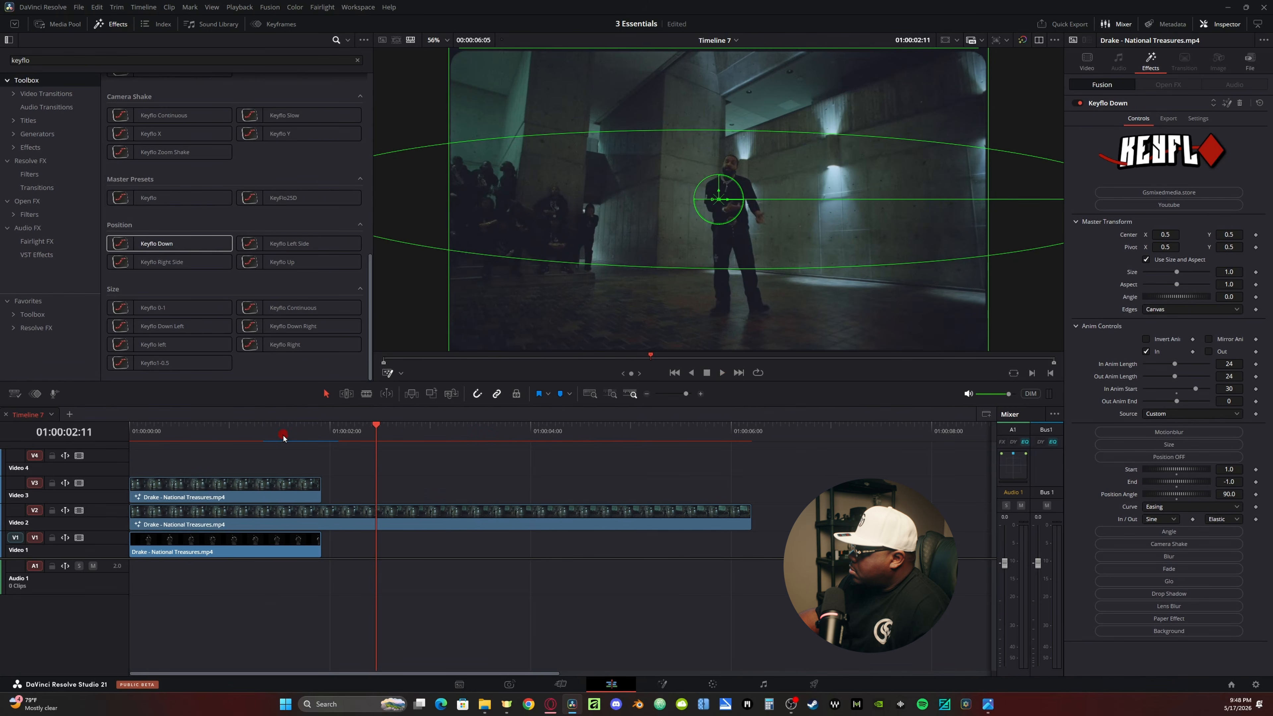
Apply the Keyflo Y camera shake effect to the Video 2 clip.
{"action": "left_click_drag", "start_coordinate": [283, 435], "coordinate": [283, 436]}
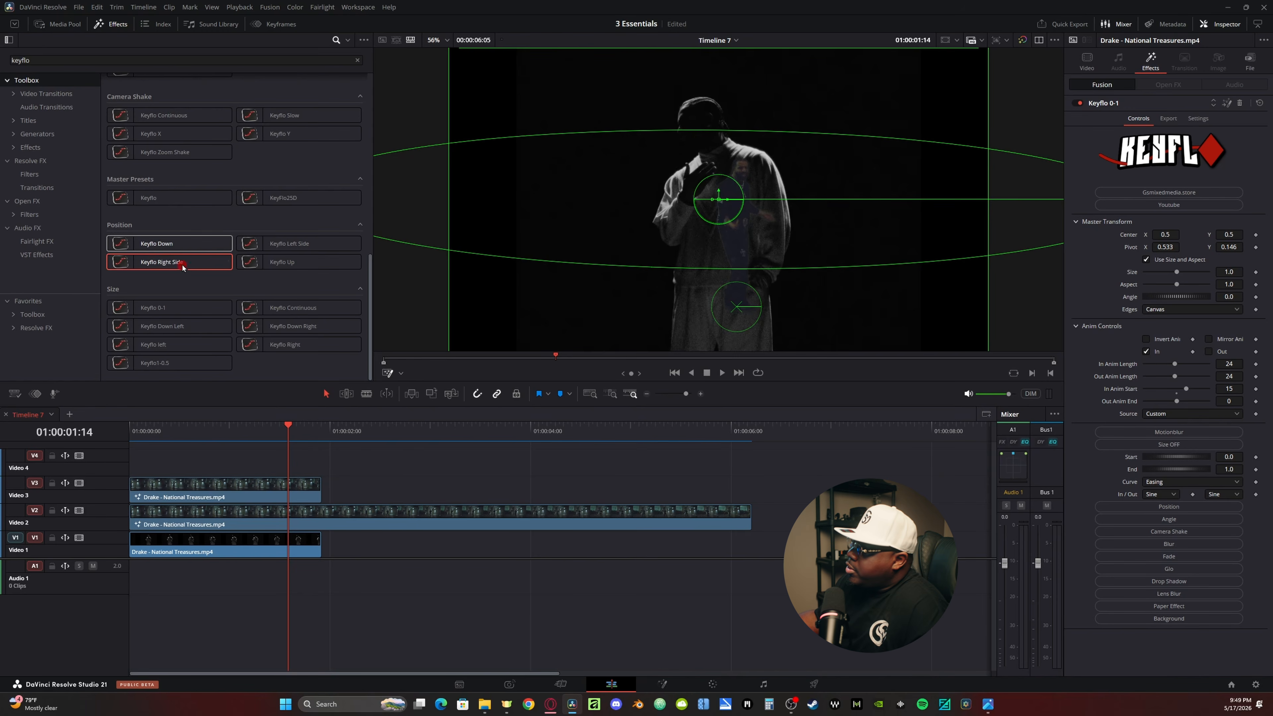
{"action": "scroll", "coordinate": [199, 241], "scroll_direction": "up", "scroll_amount": 3}
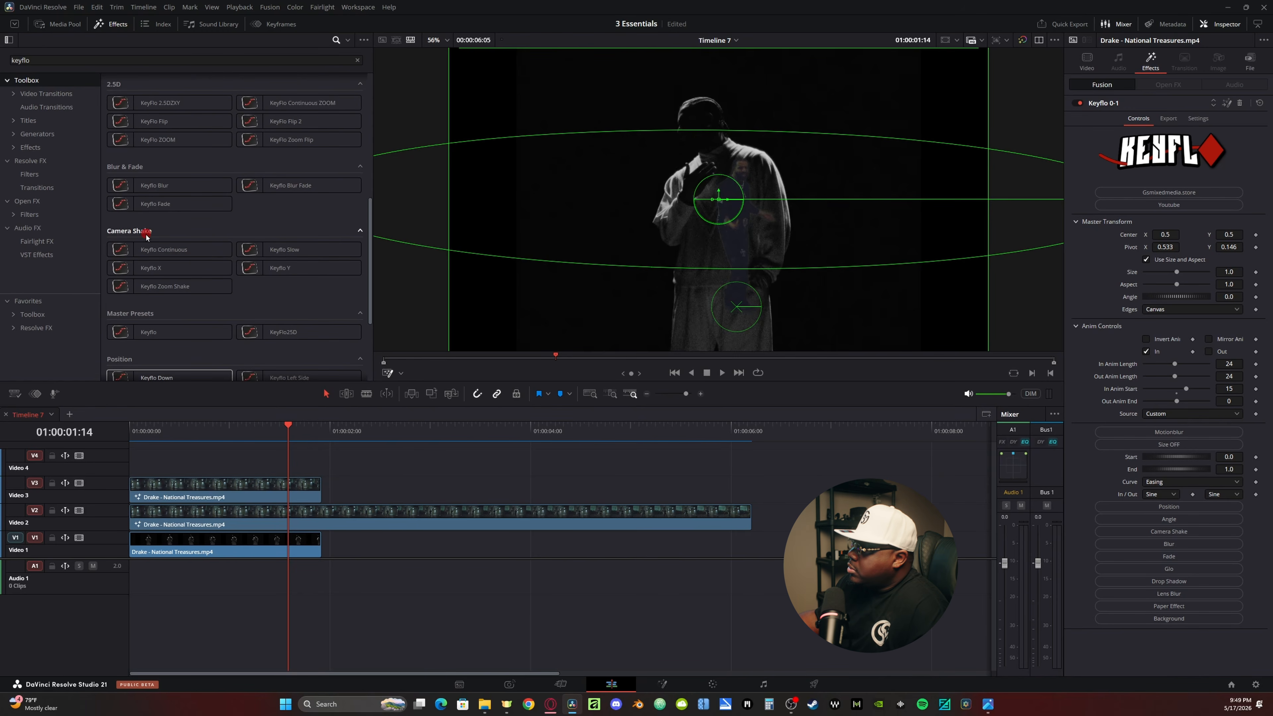
{"action": "left_click", "coordinate": [250, 270]}
{"action": "left_click_drag", "start_coordinate": [282, 270], "coordinate": [307, 520]}
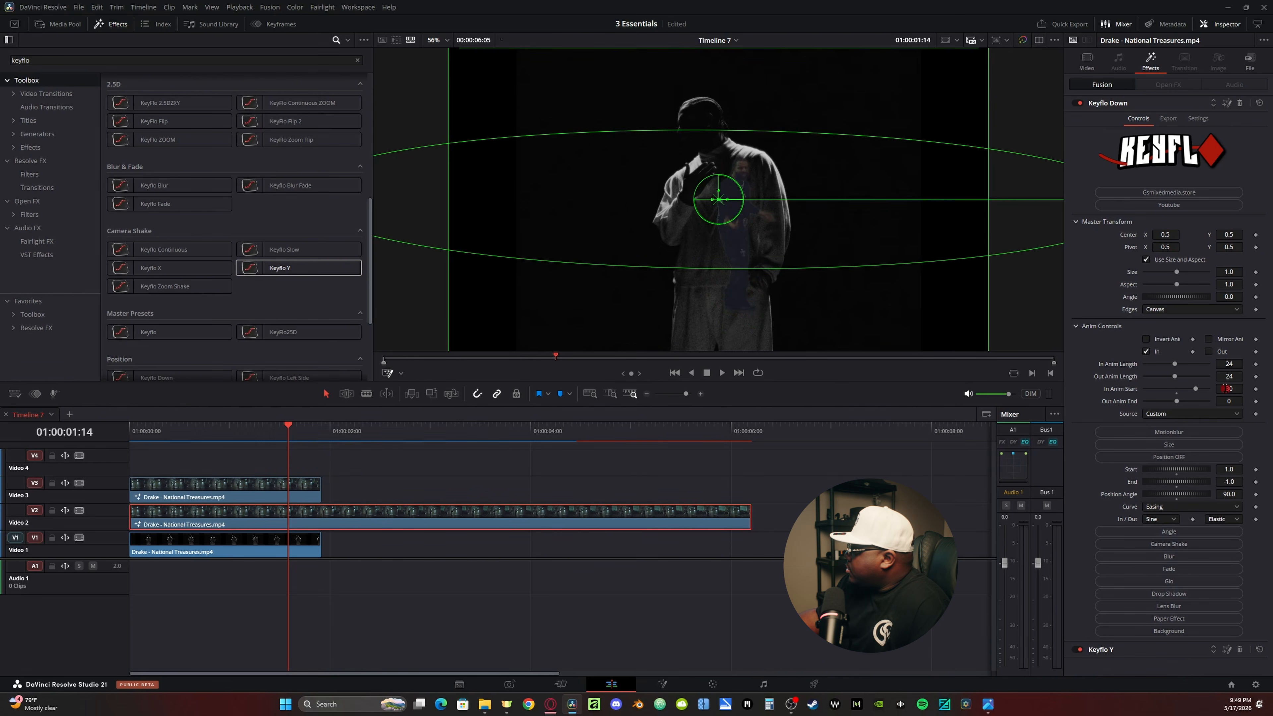
Set the In Anim Start of the Video 2 clip's Keyflo Y effect to 30 and turn off its Out animation.
{"action": "left_click", "coordinate": [1163, 652]}
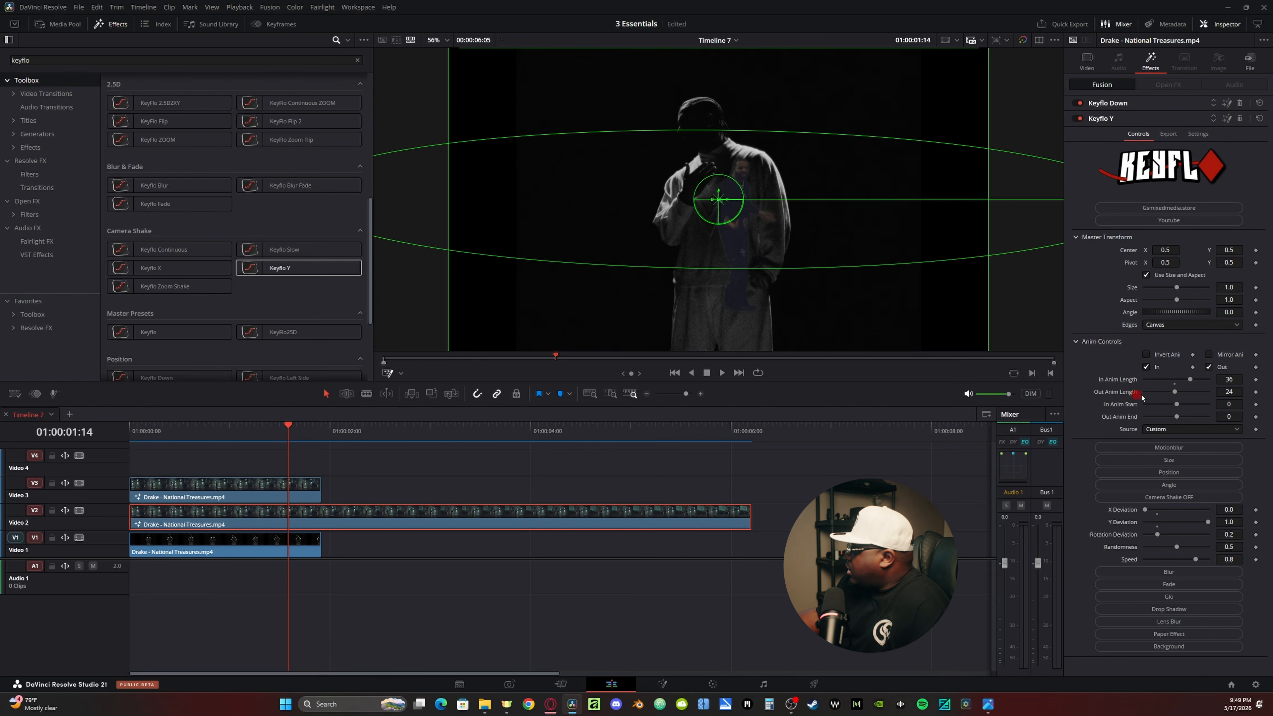
{"action": "left_click", "coordinate": [1229, 404]}
{"action": "type", "text": "30"}
{"action": "key", "text": "Tab"}
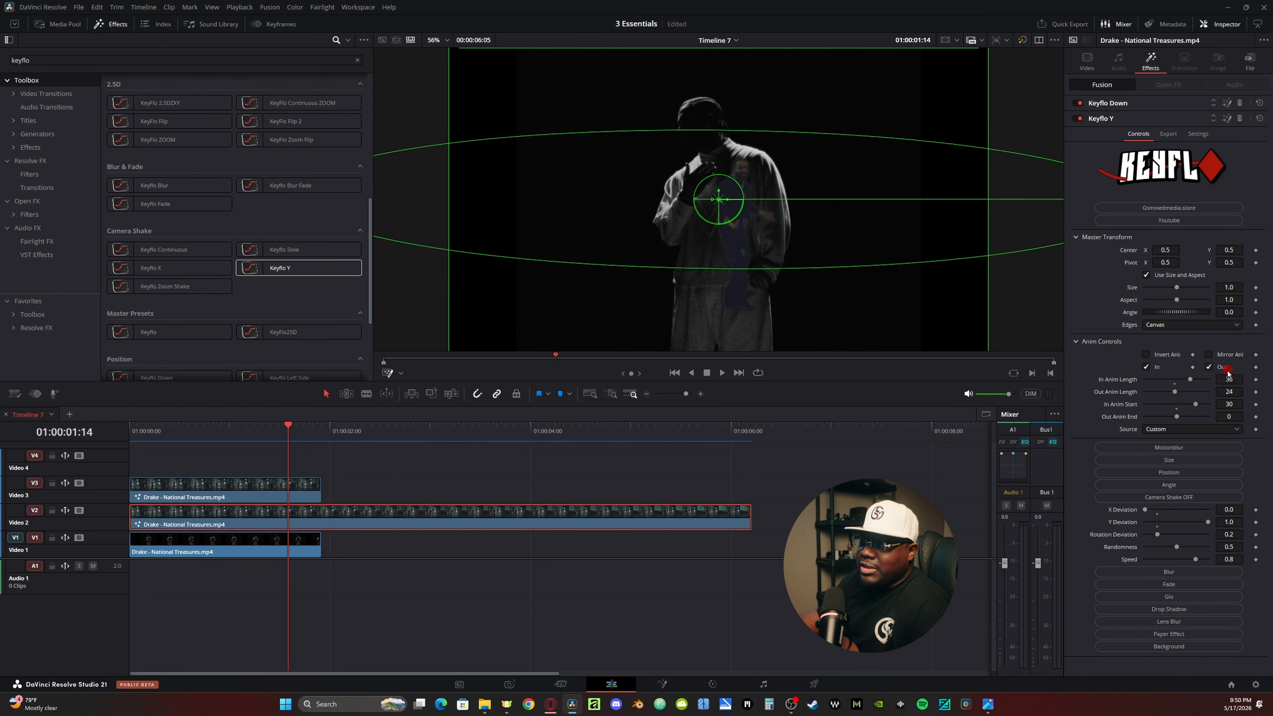
{"action": "left_click", "coordinate": [1208, 367]}
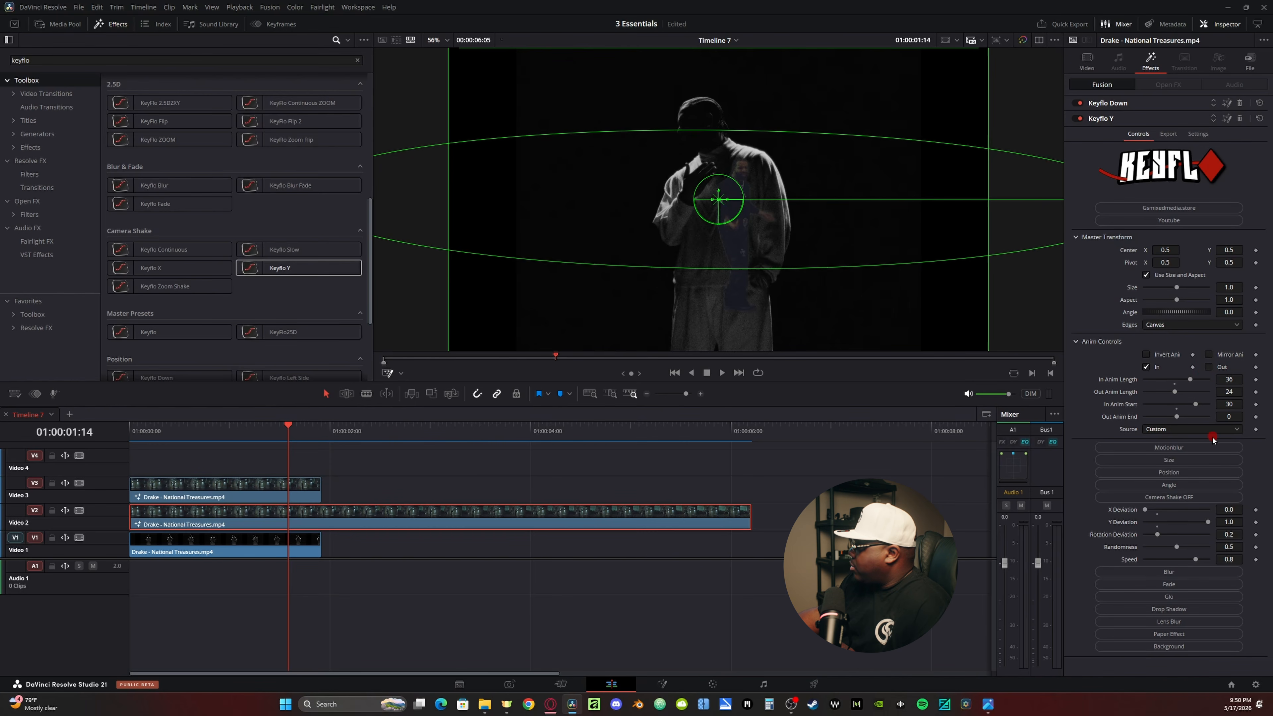
Play the transition to check the camera shake as the Video 2 background drops in.
{"action": "left_click_drag", "start_coordinate": [264, 431], "coordinate": [381, 433]}
{"action": "key", "text": "space"}
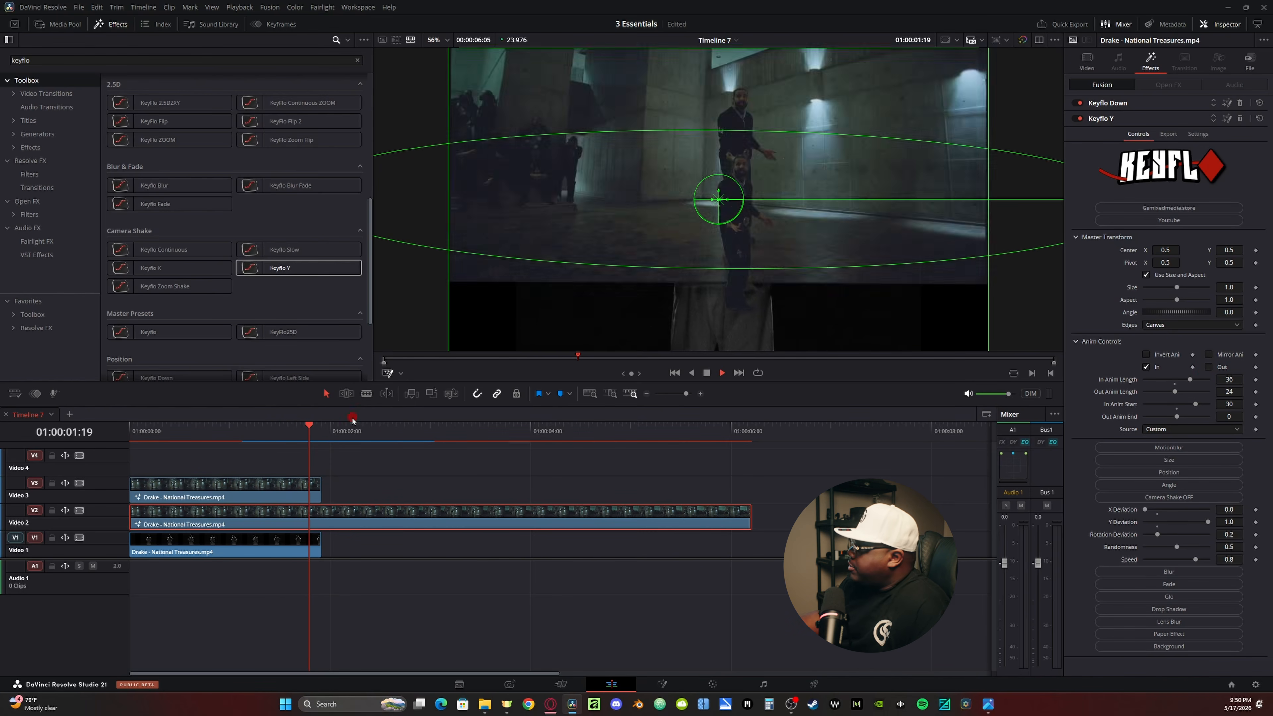
{"action": "left_click", "coordinate": [312, 431]}
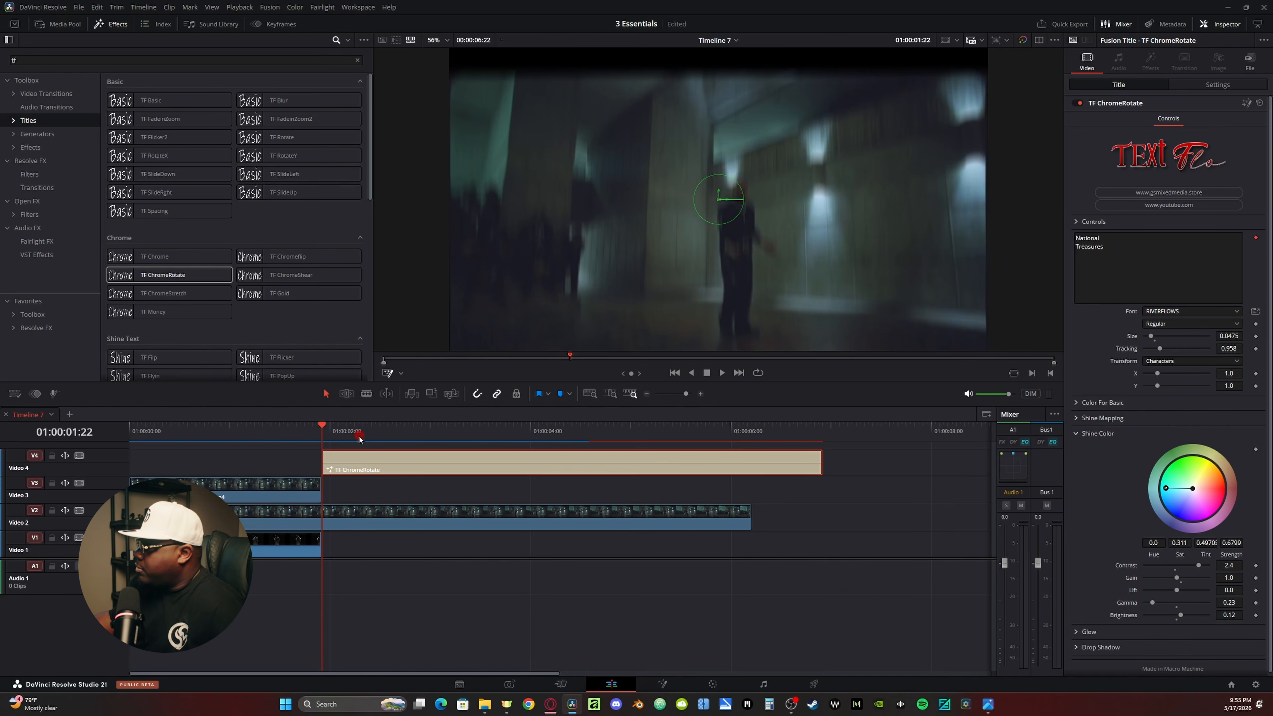
Play the National Treasures title on Video 4 from its start to review its default appearance.
{"action": "left_click_drag", "start_coordinate": [352, 436], "coordinate": [321, 440]}
{"action": "key", "text": "space"}
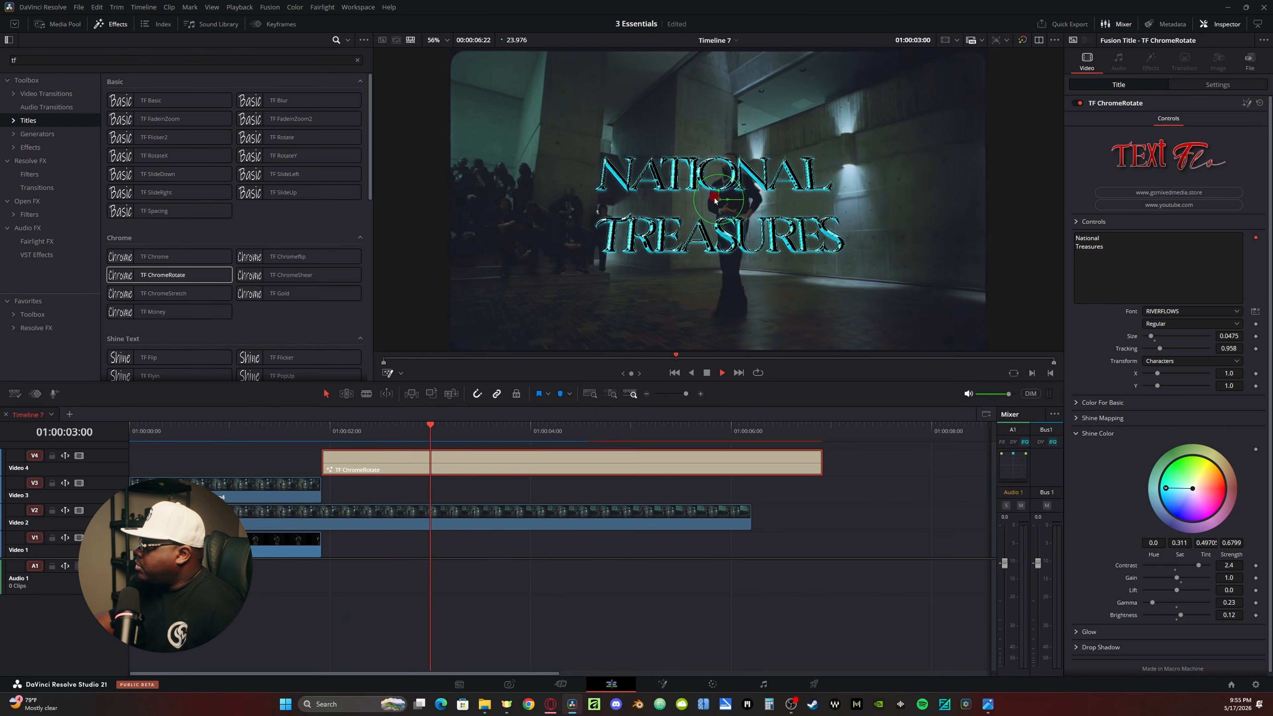
{"action": "key", "text": "space"}
Search the effects for keyflo and apply KeyFlo ZOOM to the ChromeRotate title on Video 4.
{"action": "double_click", "coordinate": [30, 60]}
{"action": "type", "text": "keyflo"}
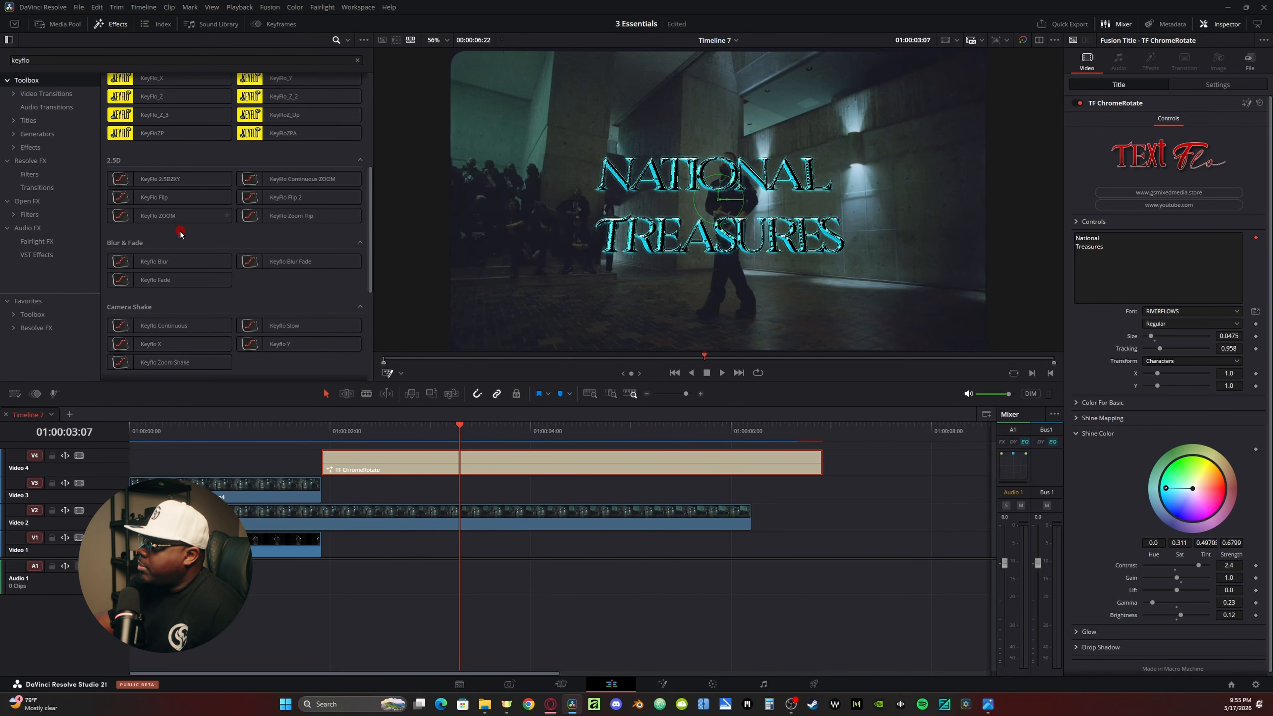
{"action": "left_click_drag", "start_coordinate": [158, 220], "coordinate": [395, 469]}
Play from 01:00:01:19 through the end of the background clip to examine the title's zoom animation.
{"action": "left_click", "coordinate": [309, 430]}
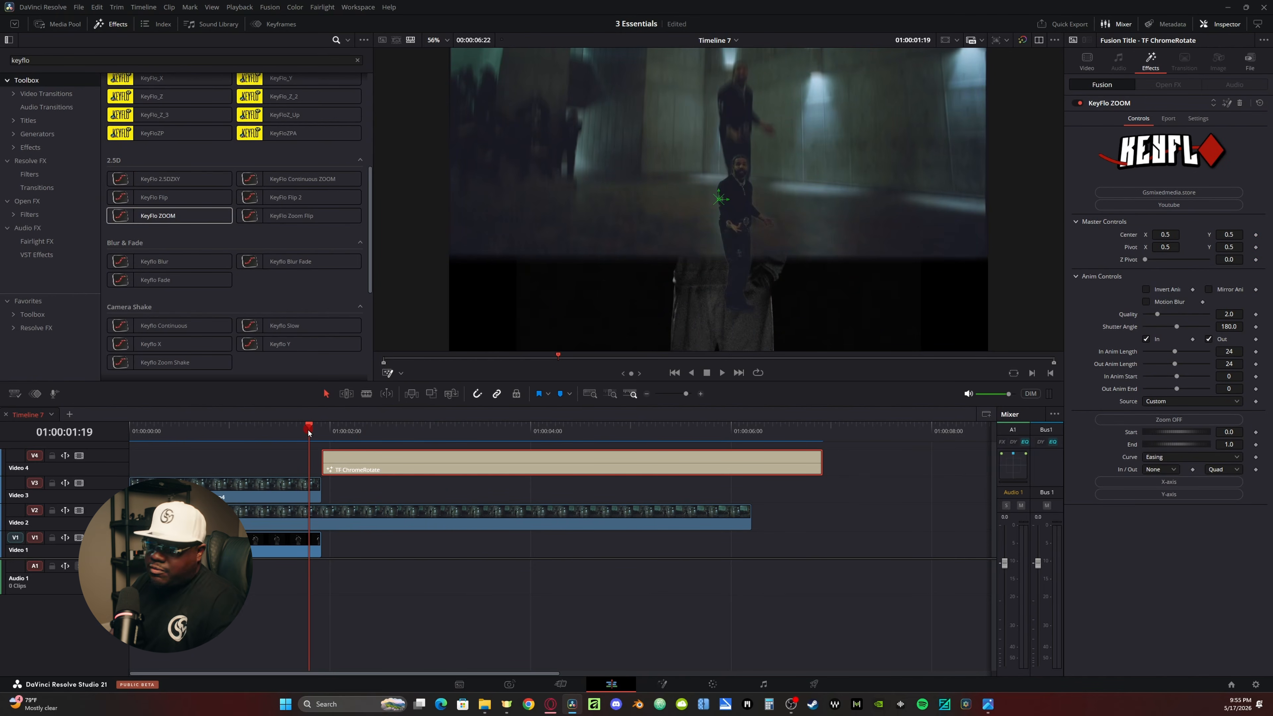
{"action": "left_click", "coordinate": [896, 474]}
{"action": "key", "text": "space"}
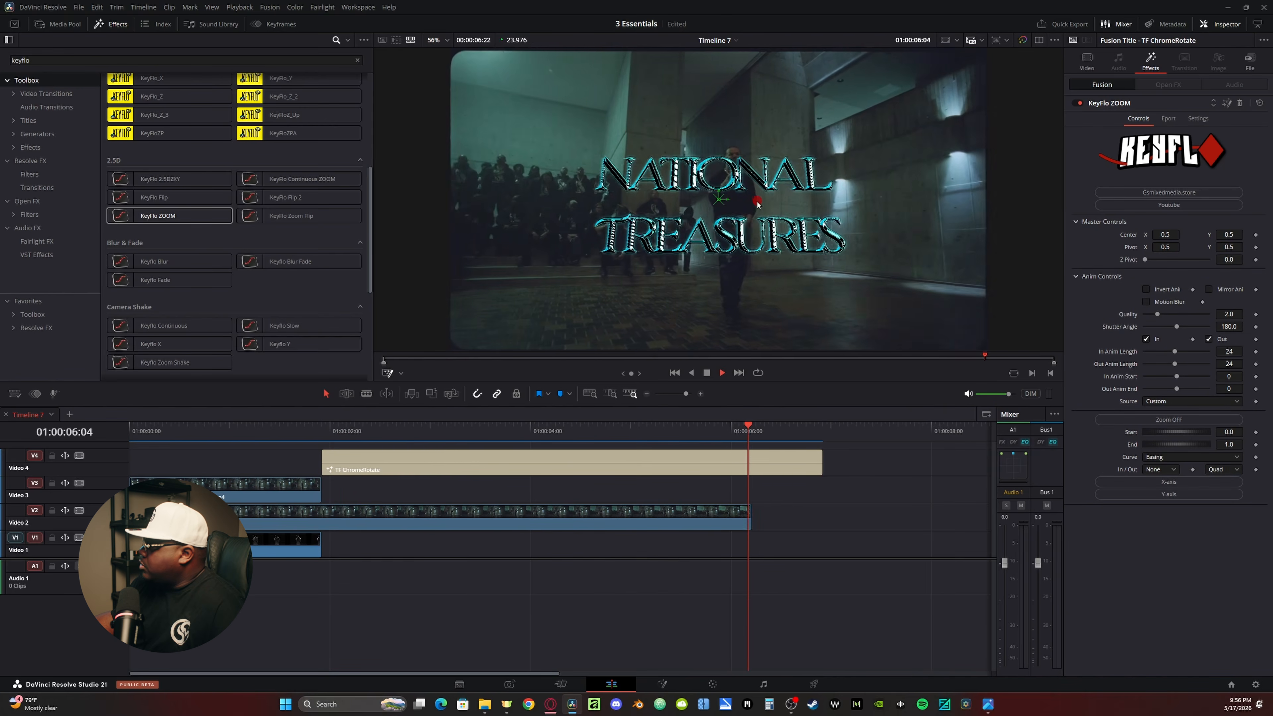
{"action": "key", "text": "space"}
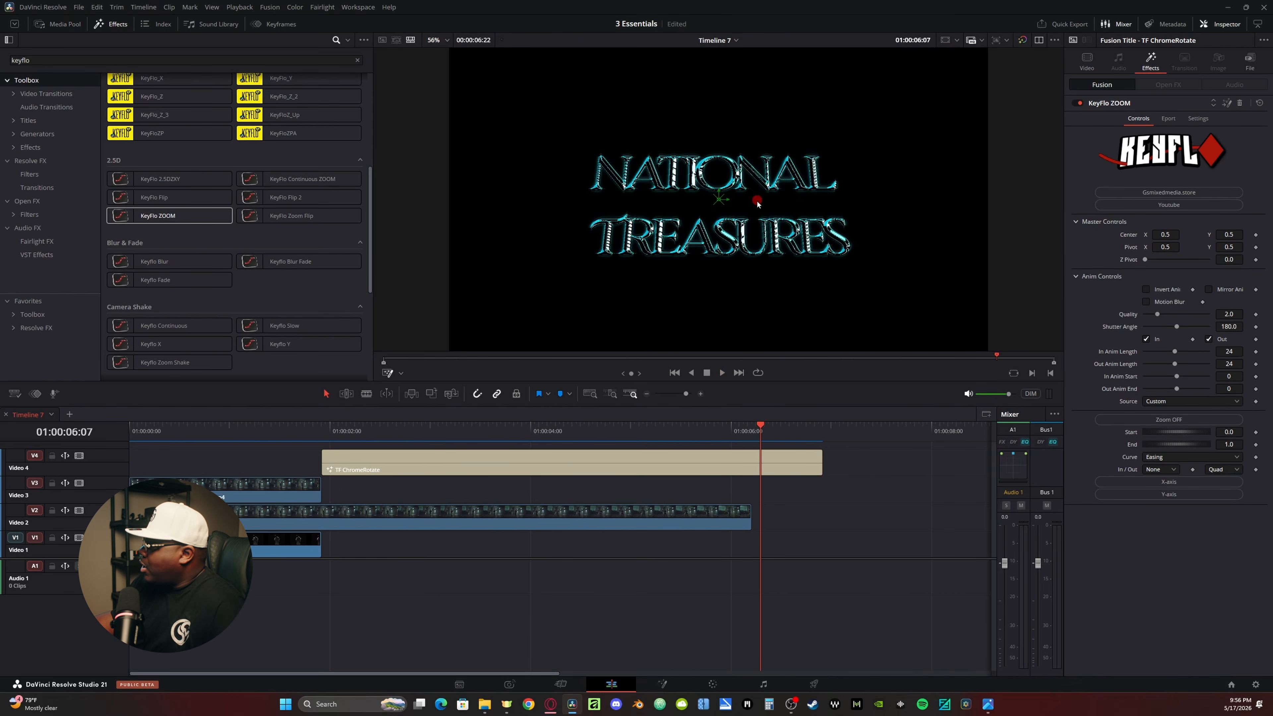
Turn off the title's KeyFlo ZOOM Out animation and add the Keyflo Blur Fade effect to the title.
{"action": "left_click", "coordinate": [751, 460]}
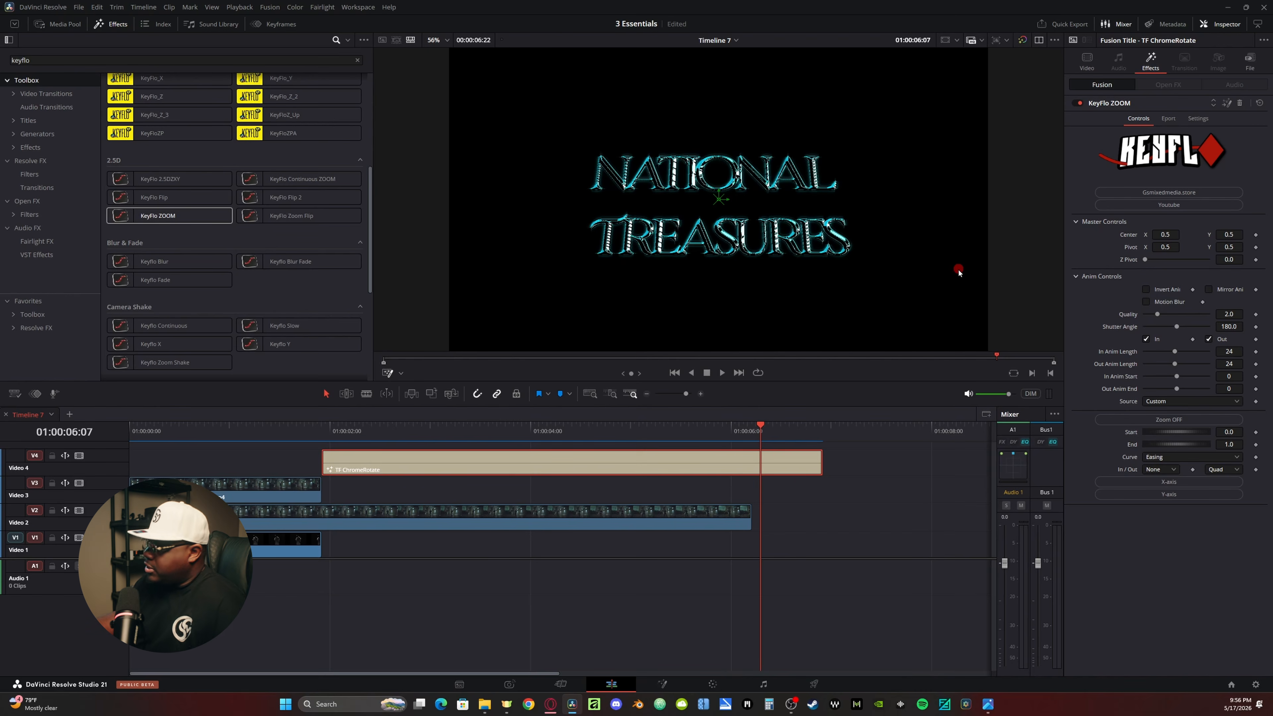
{"action": "left_click", "coordinate": [1210, 340]}
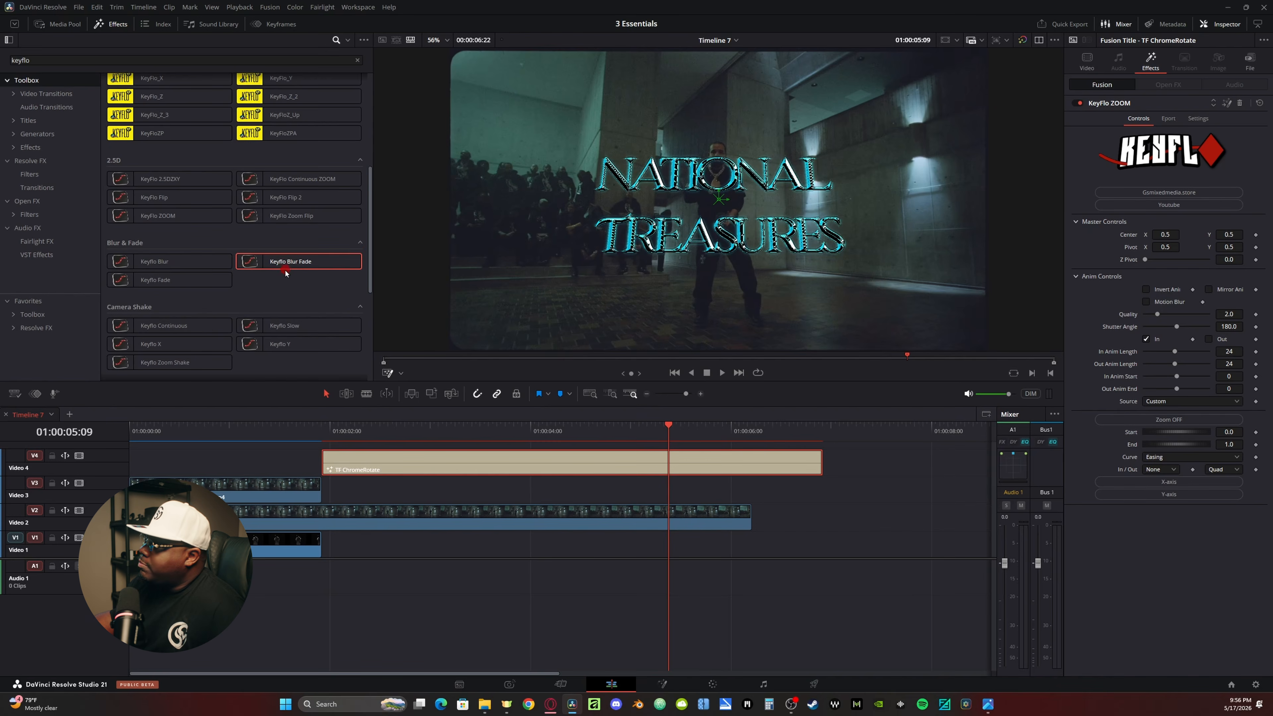
{"action": "left_click", "coordinate": [284, 262]}
{"action": "left_click_drag", "start_coordinate": [284, 262], "coordinate": [642, 468]}
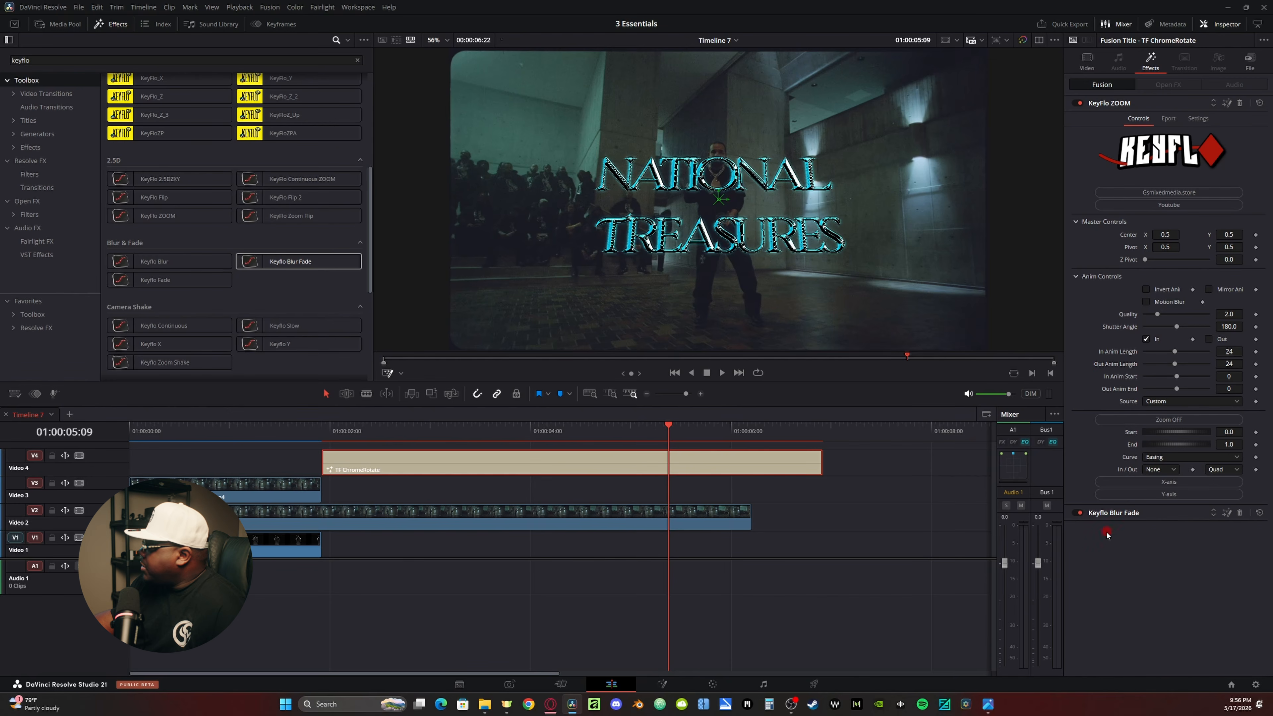
Turn off the In animation of the title's Keyflo Blur Fade, set In Anim Length to 80, and play the title's ending.
{"action": "left_click", "coordinate": [1126, 514]}
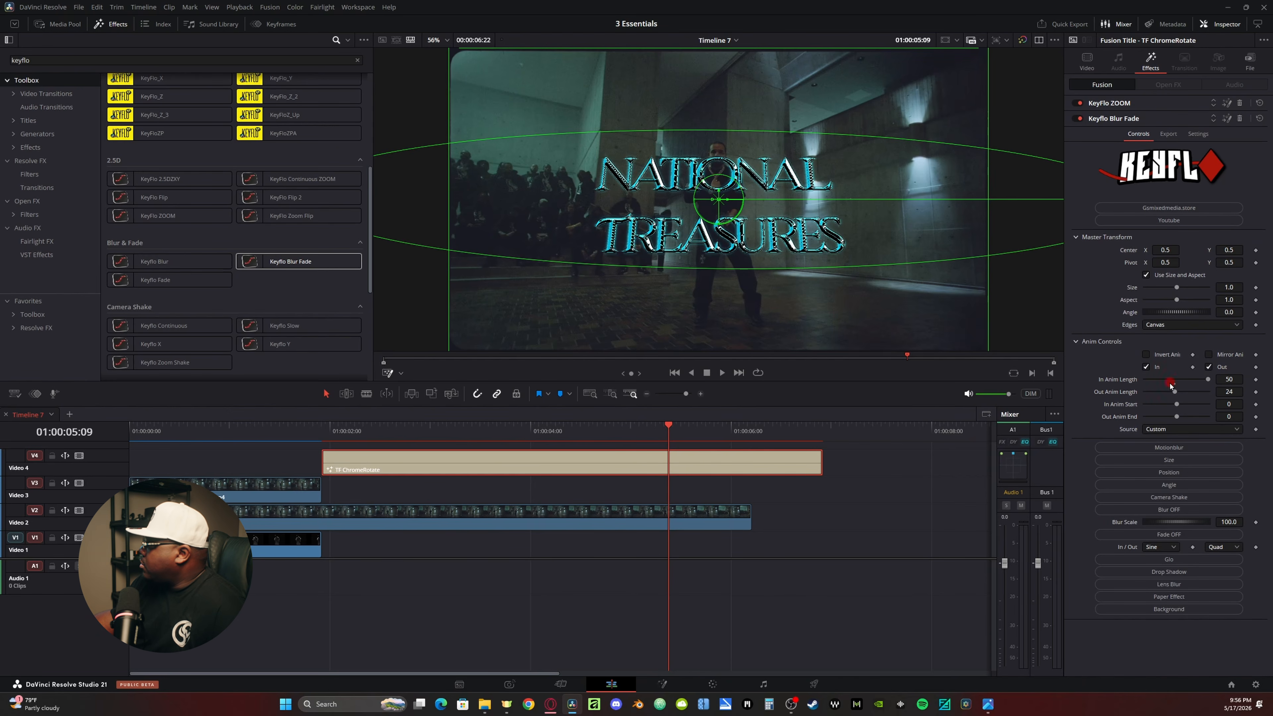
{"action": "left_click", "coordinate": [1234, 380]}
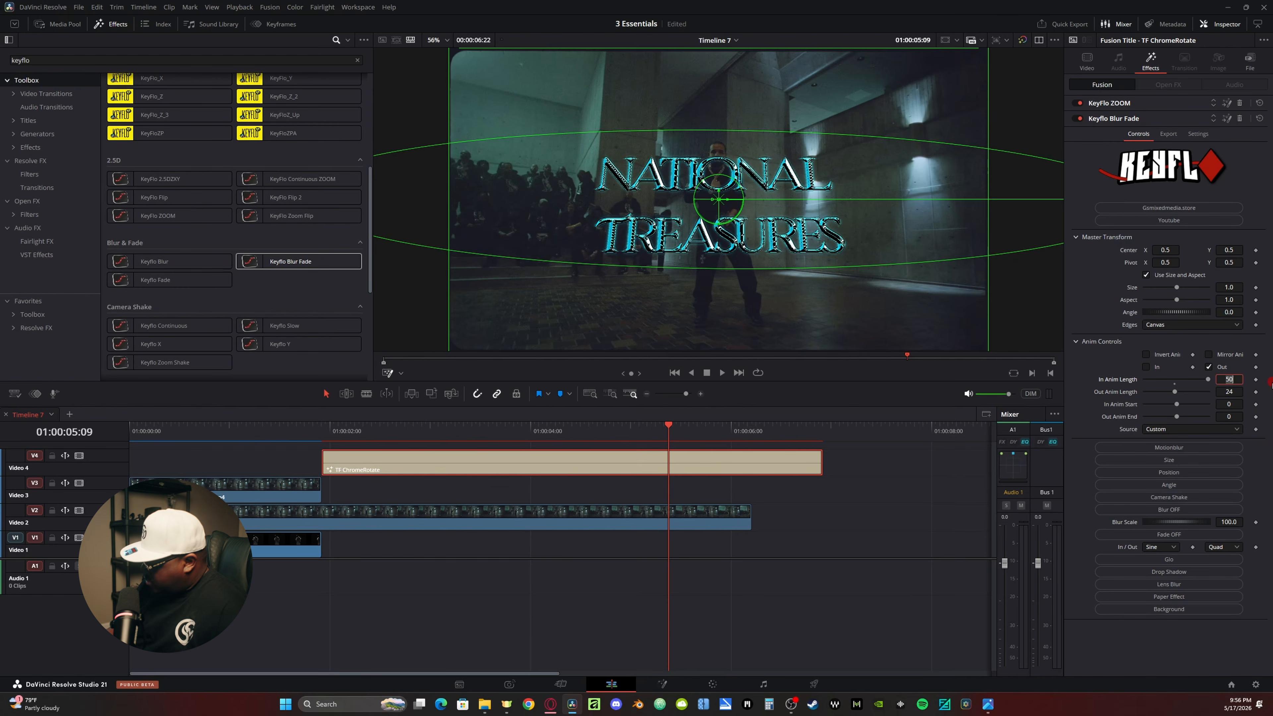
{"action": "left_click", "coordinate": [636, 435]}
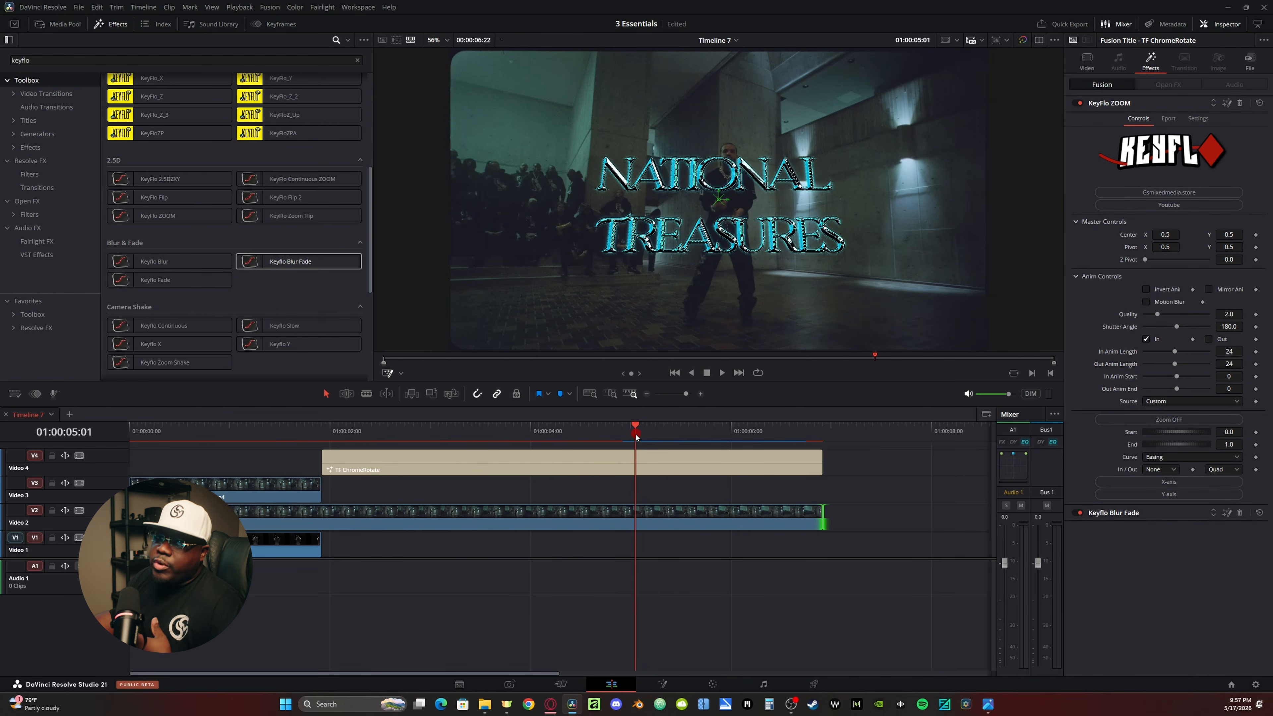
{"action": "key", "text": "space"}
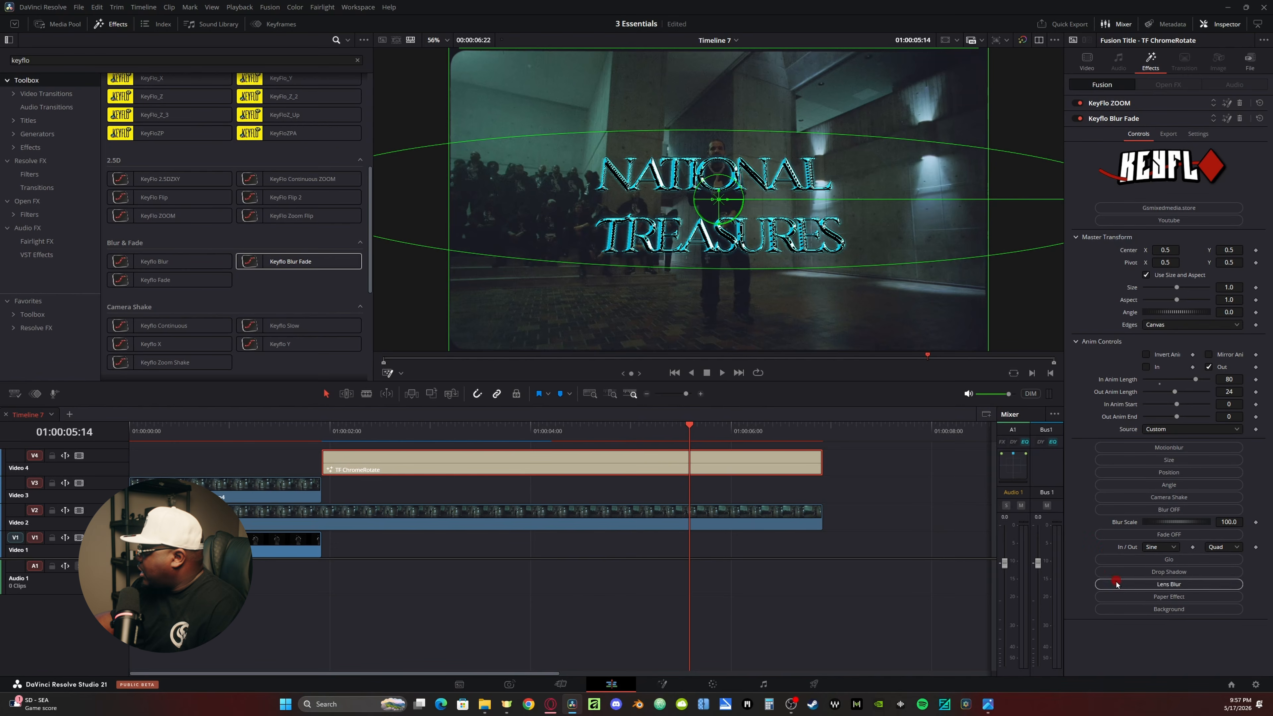
Enable the Drop Shadow in the title's Keyflo Blur Fade and raise its Shadow Strength to about 0.898.
{"action": "left_click", "coordinate": [1114, 571]}
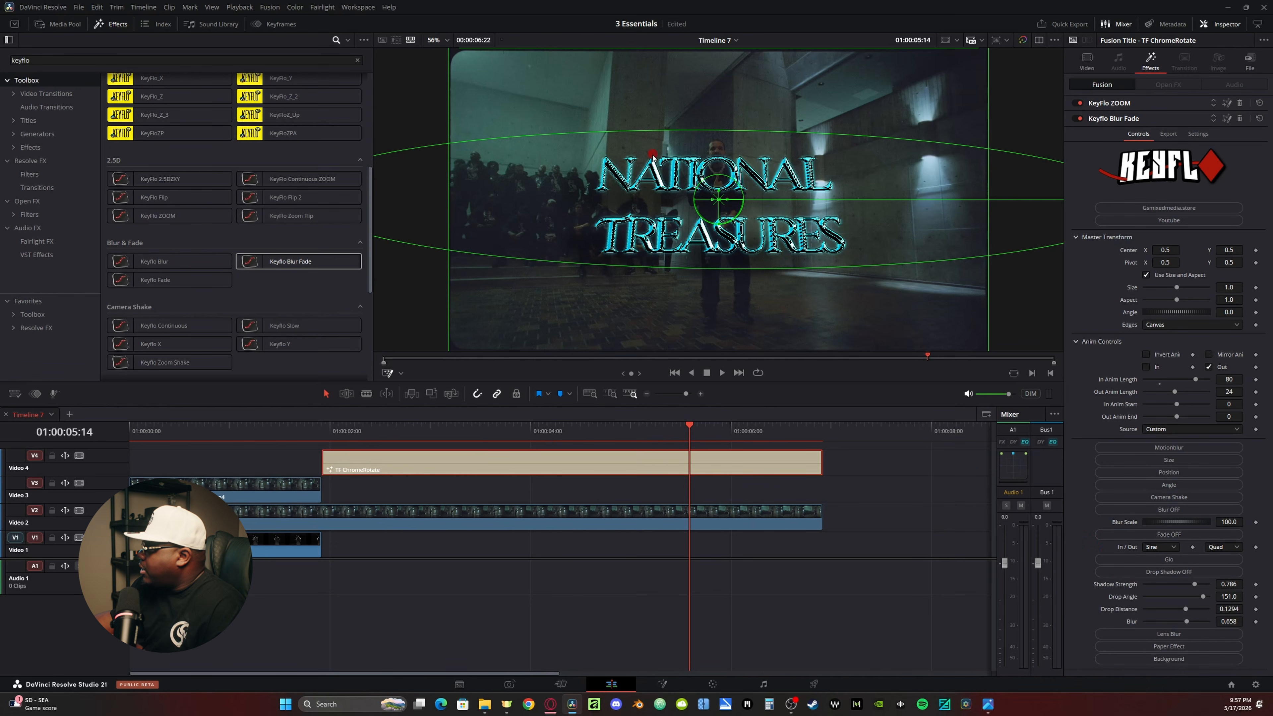
{"action": "left_click_drag", "start_coordinate": [1195, 584], "coordinate": [1202, 584]}
{"action": "left_click", "coordinate": [623, 439]}
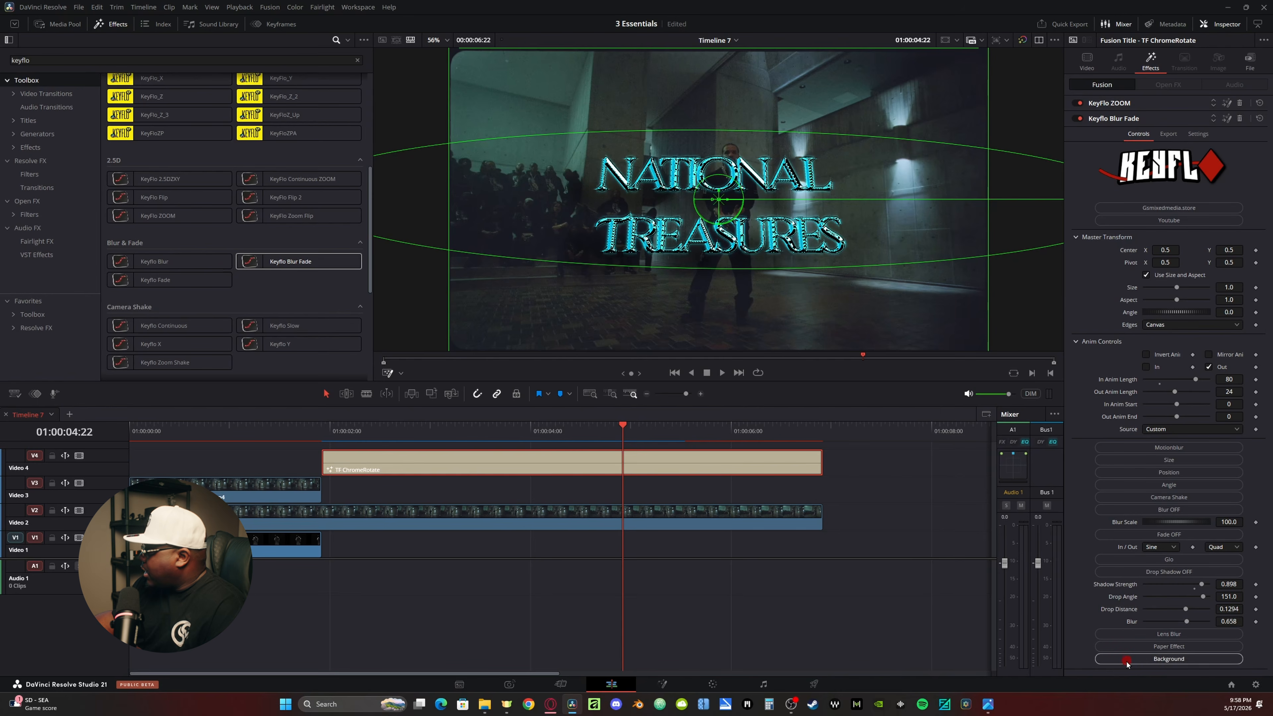
Enable the Keyflo Blur Fade Background behind the title and set the gradient's end colour to cyan #55ffff.
{"action": "left_click", "coordinate": [1168, 658]}
{"action": "scroll", "coordinate": [1178, 621], "scroll_direction": "down", "scroll_amount": 3}
{"action": "left_click", "coordinate": [1181, 619]}
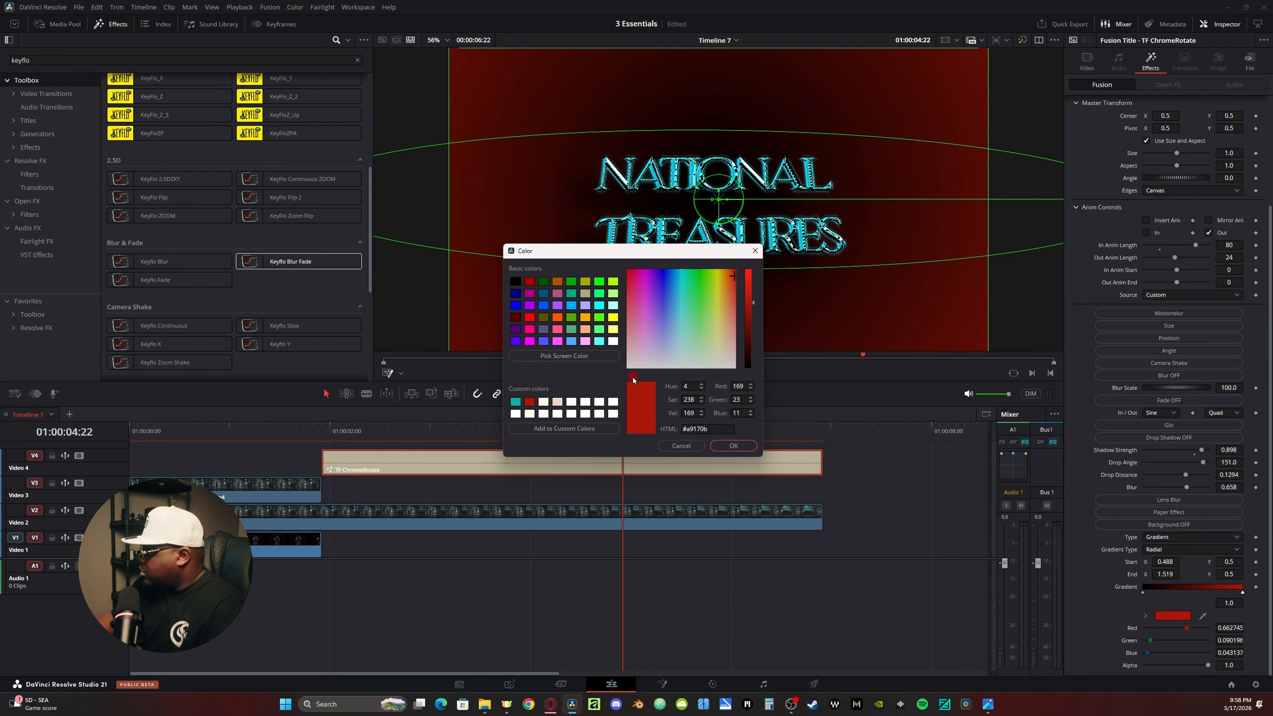
{"action": "left_click", "coordinate": [600, 342]}
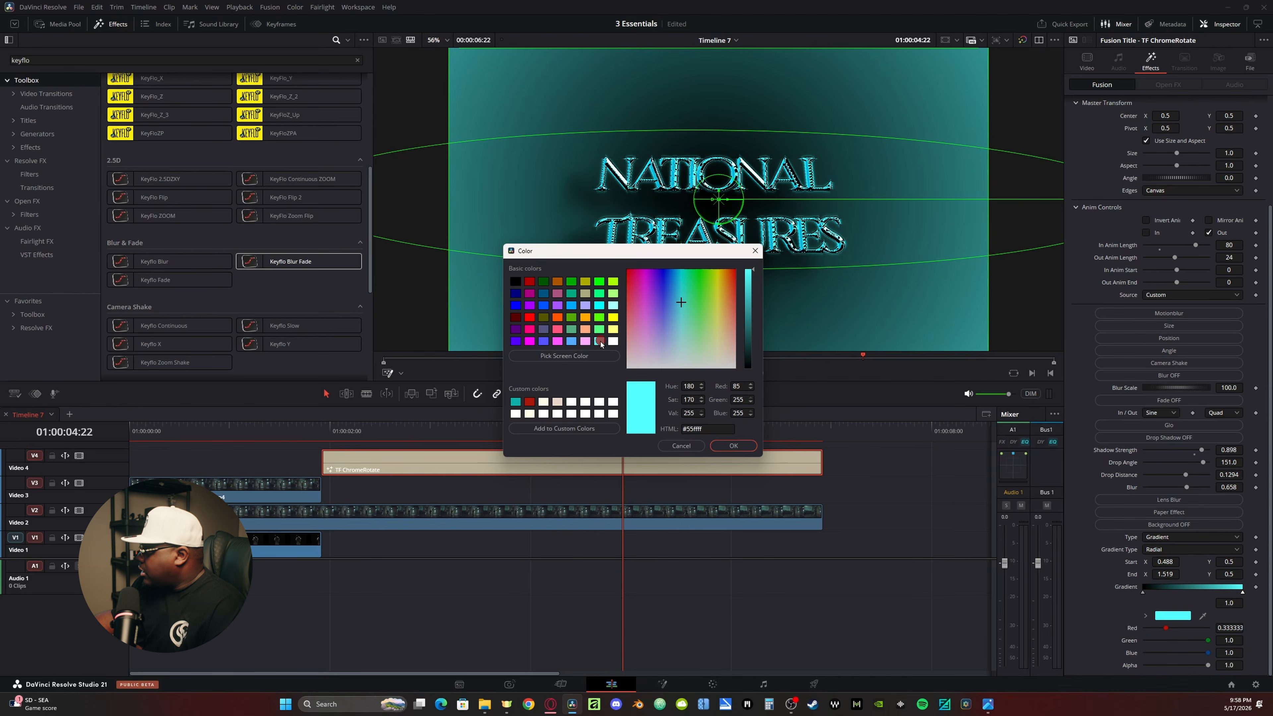
{"action": "left_click", "coordinate": [733, 445]}
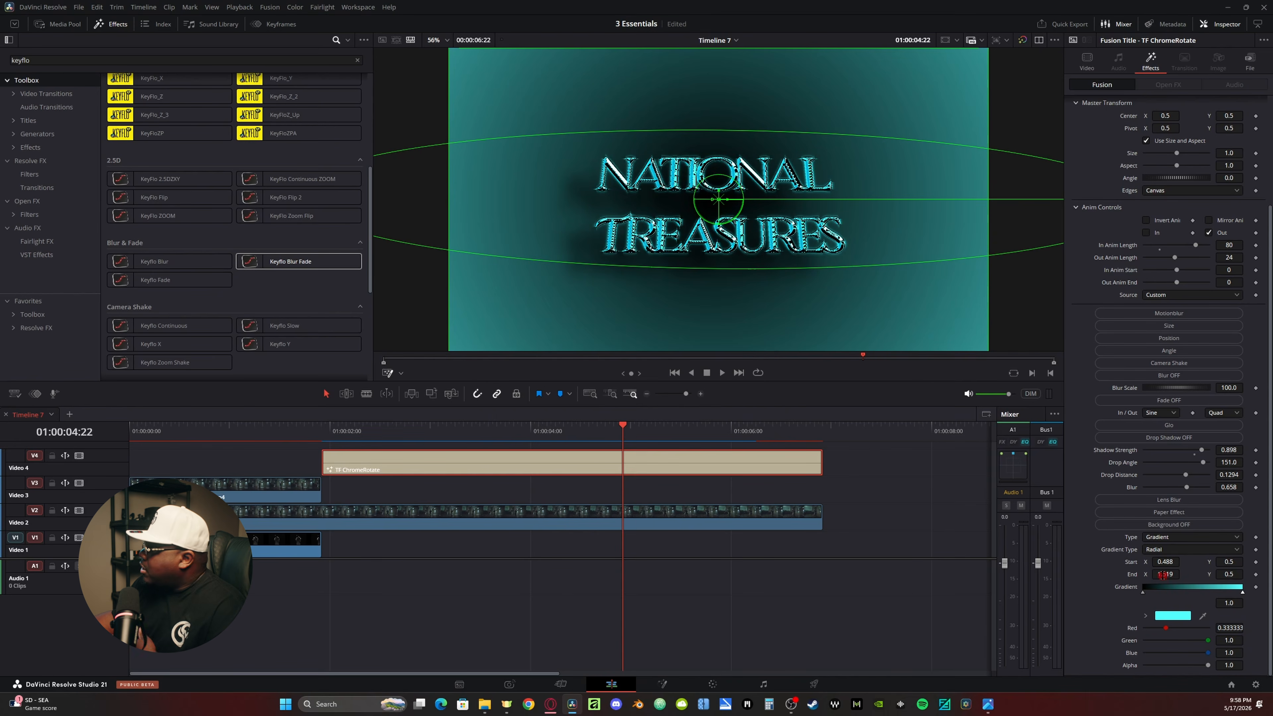
Change the start colour of the title's radial background gradient from black to light grey.
{"action": "left_click", "coordinate": [1143, 595]}
{"action": "left_click", "coordinate": [1168, 617]}
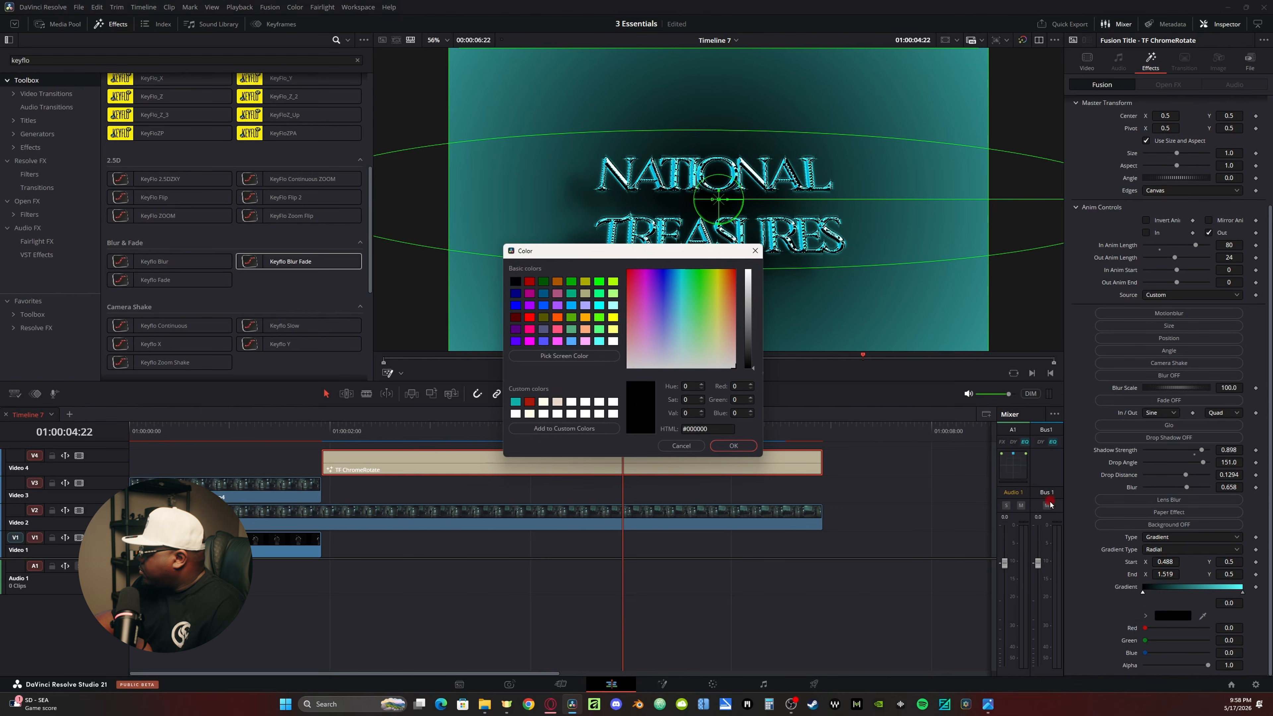
{"action": "left_click", "coordinate": [753, 271]}
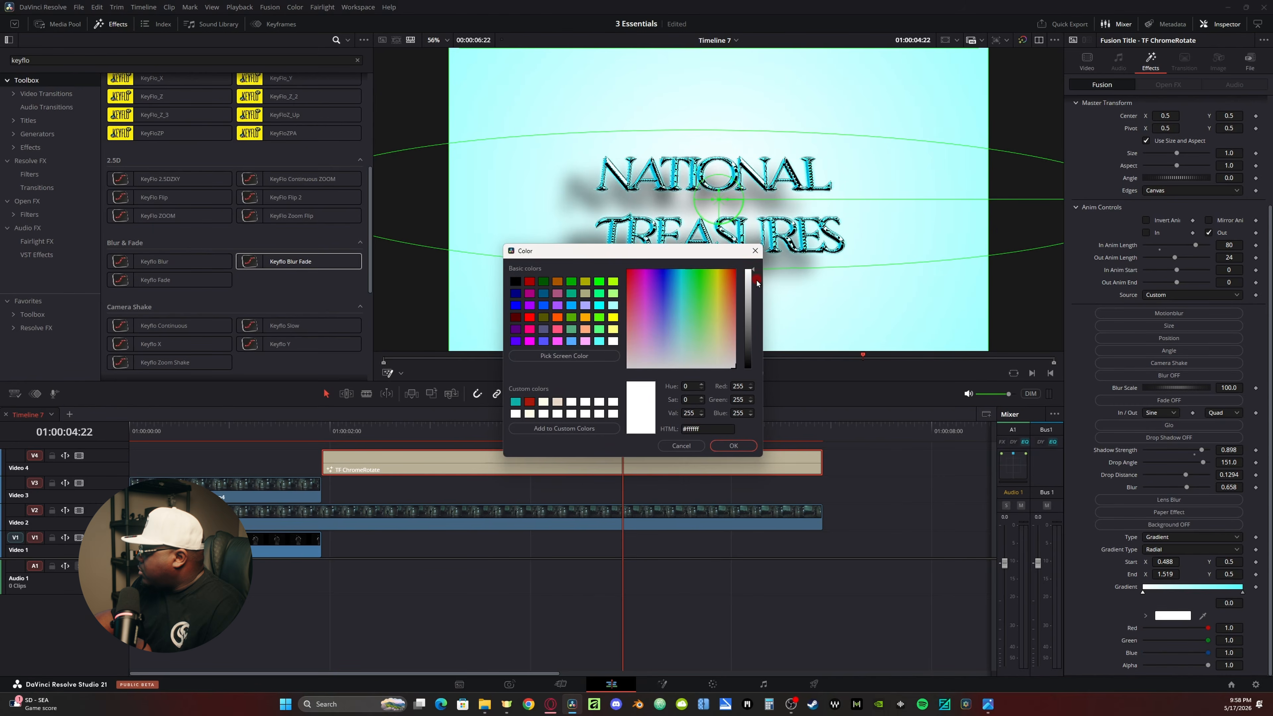
{"action": "left_click_drag", "start_coordinate": [757, 271], "coordinate": [757, 303]}
{"action": "key", "text": "Return"}
Add a middle stop at about 0.403 to the background gradient and colour it light blue (red 0.333, green 0.667, blue 1.0).
{"action": "left_click", "coordinate": [1183, 590]}
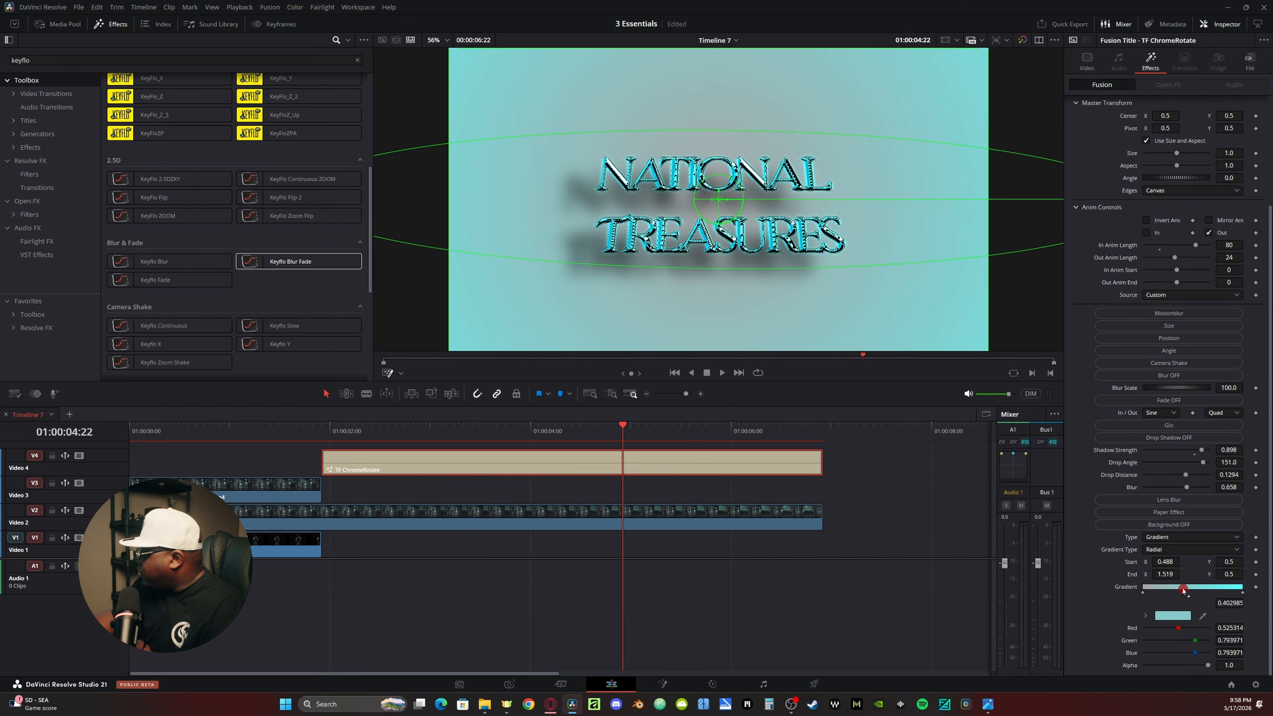
{"action": "left_click", "coordinate": [1170, 616]}
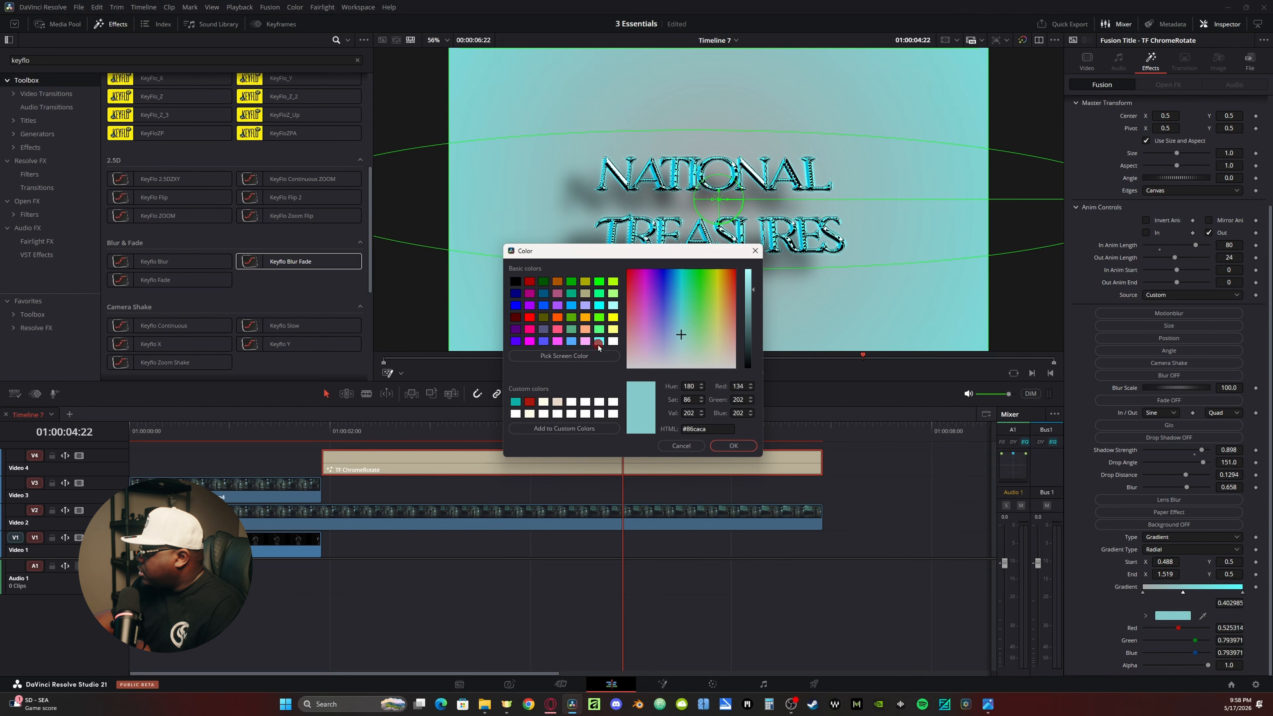
{"action": "left_click", "coordinate": [571, 343]}
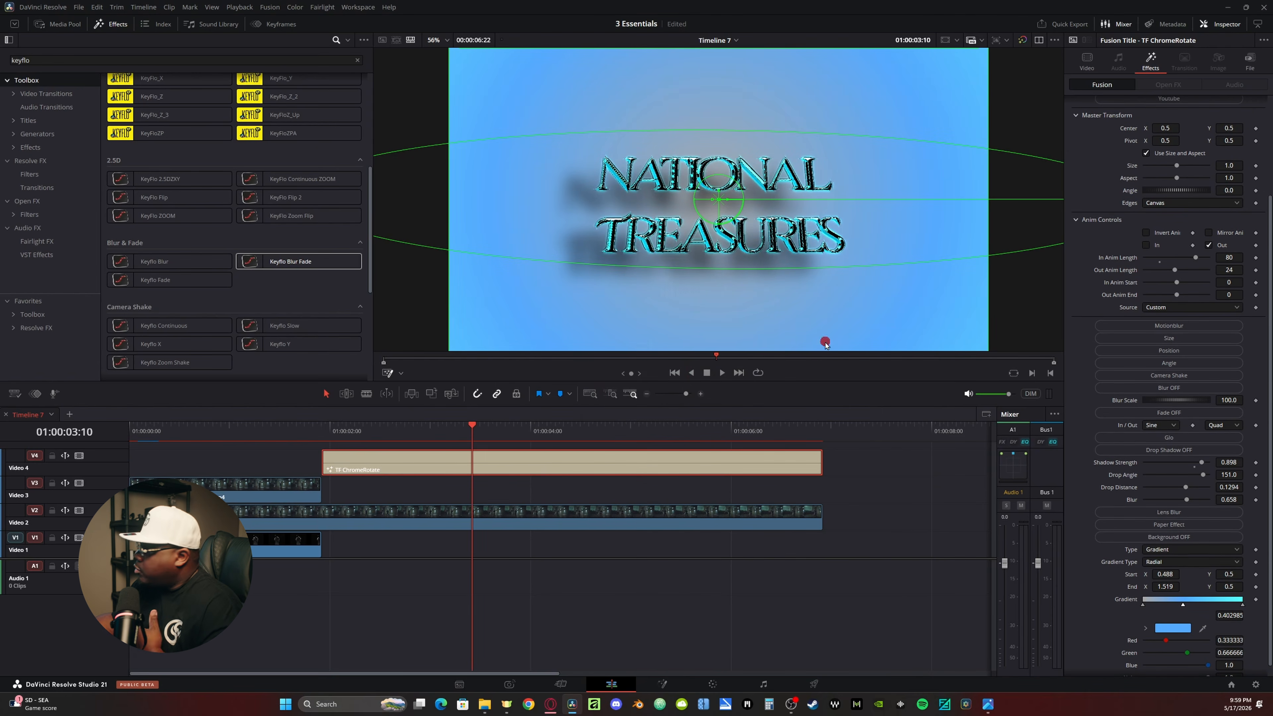
Enable Glo in the title's Keyflo Blur Fade, raise its Seethe Rate to about 0.205, and play the title.
{"action": "left_click", "coordinate": [1195, 439]}
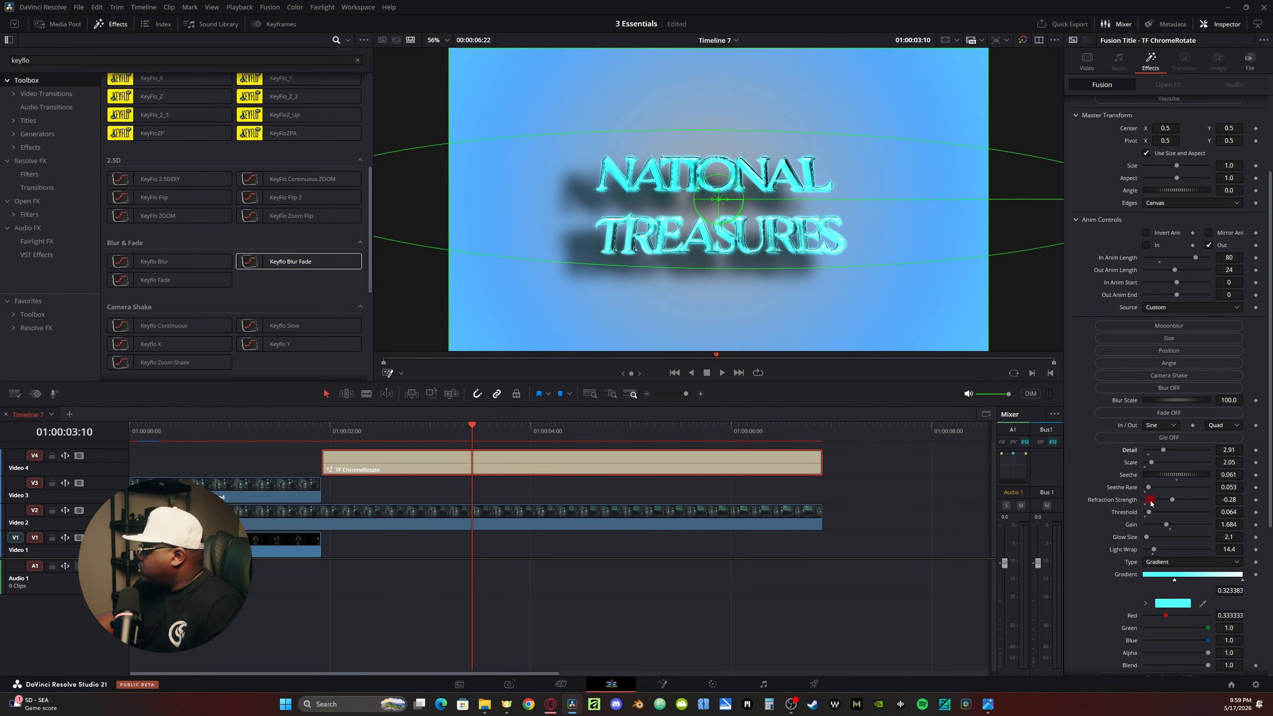
{"action": "left_click_drag", "start_coordinate": [1148, 487], "coordinate": [1157, 487]}
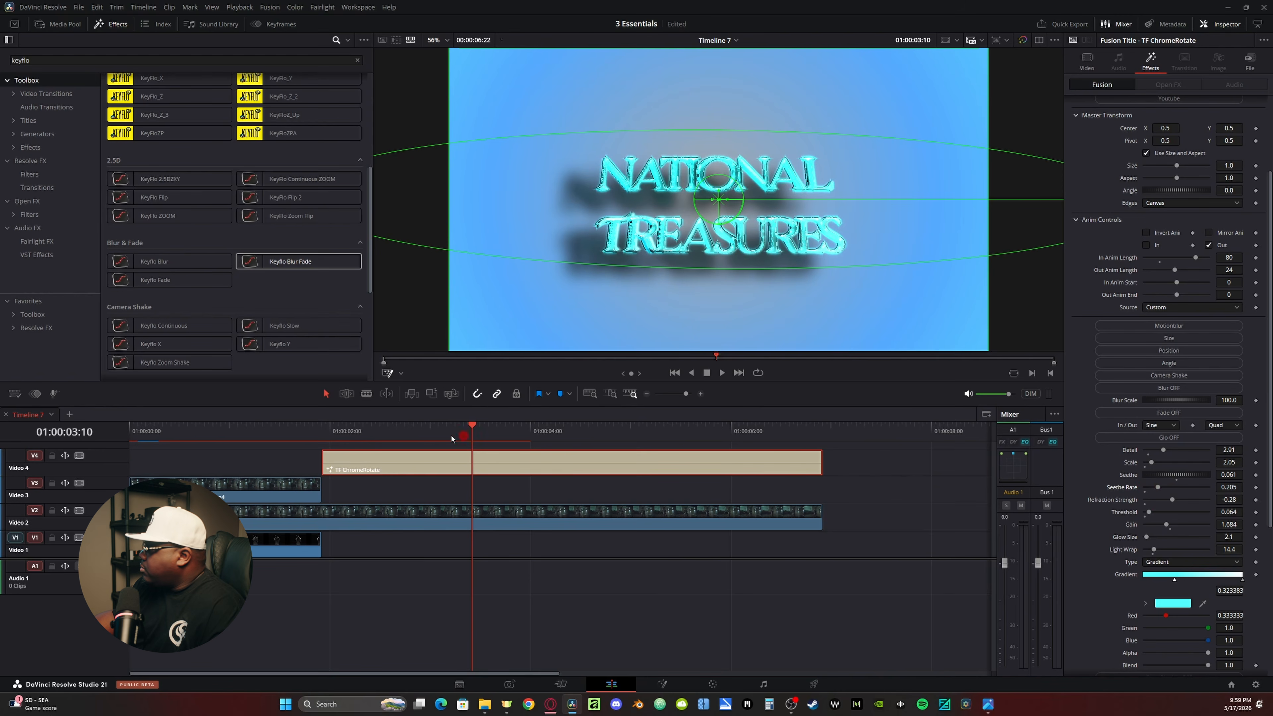
{"action": "key", "text": "space"}
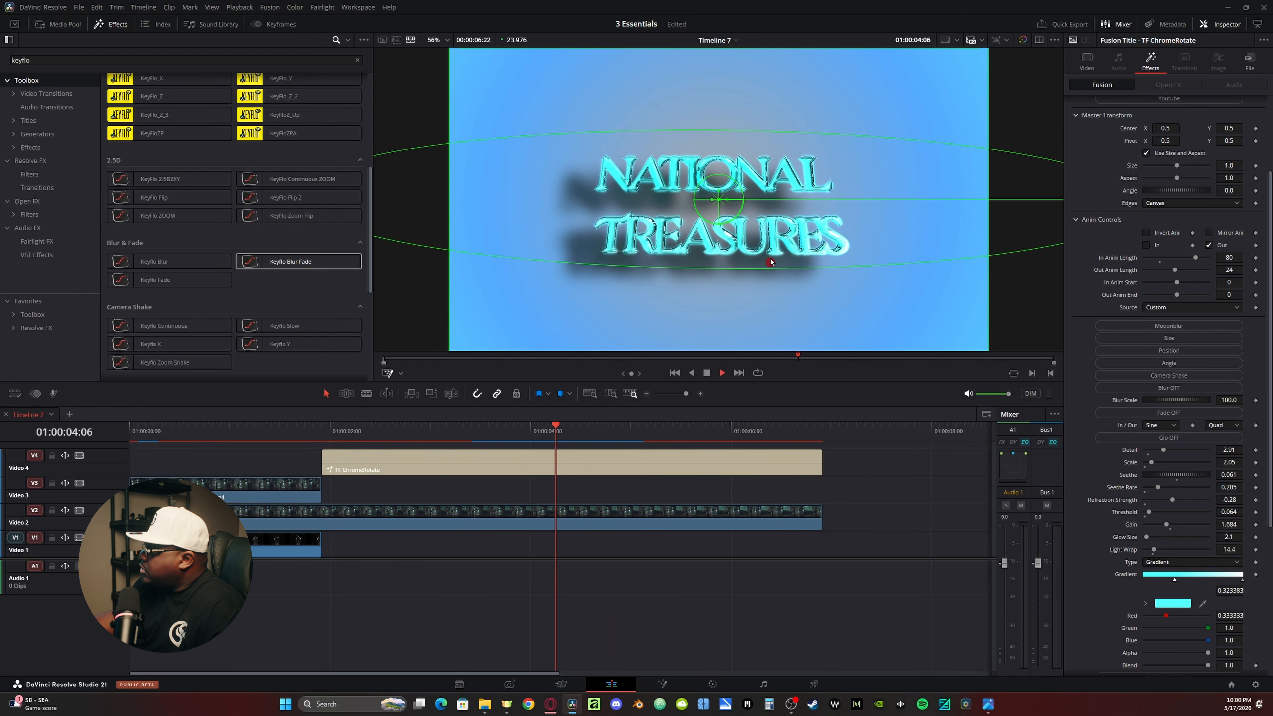